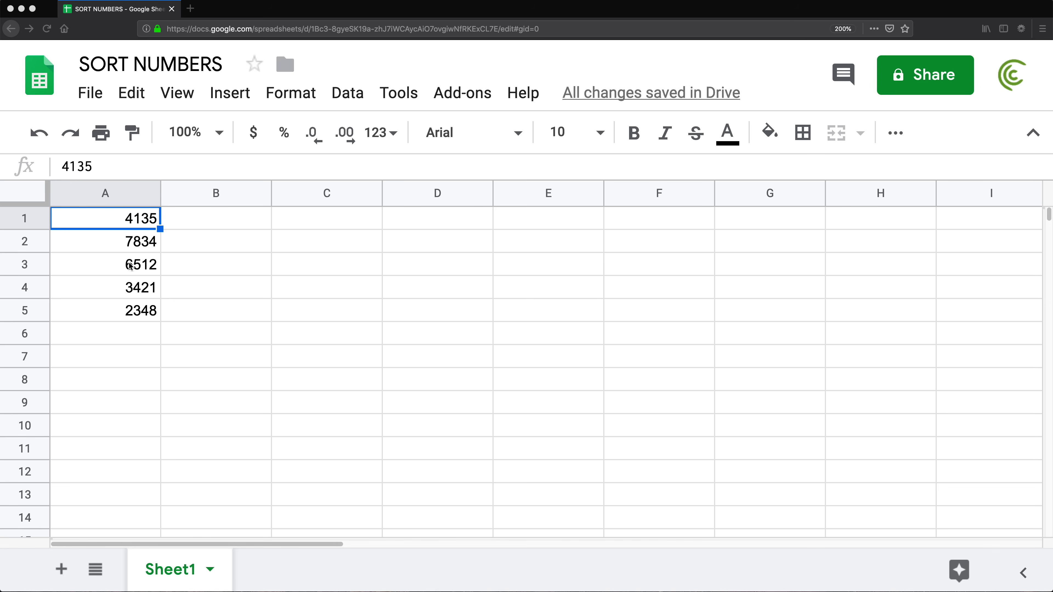
Step: Enter 1345 in cell B1 as the ascending-digit version of the number in A1
{"action": "left_click", "coordinate": [125, 314]}
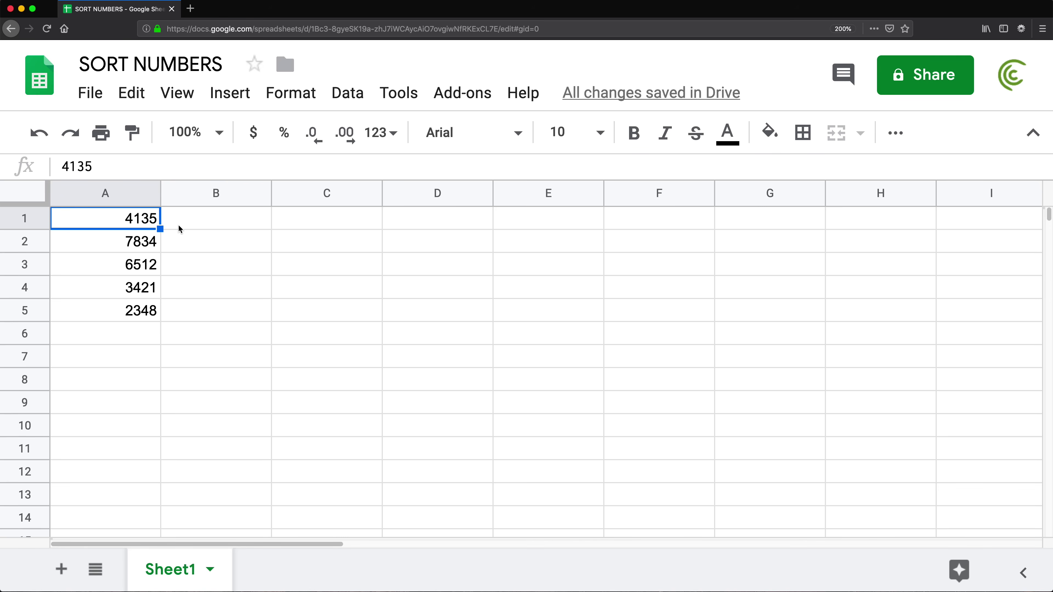
{"action": "key", "text": "super+equal"}
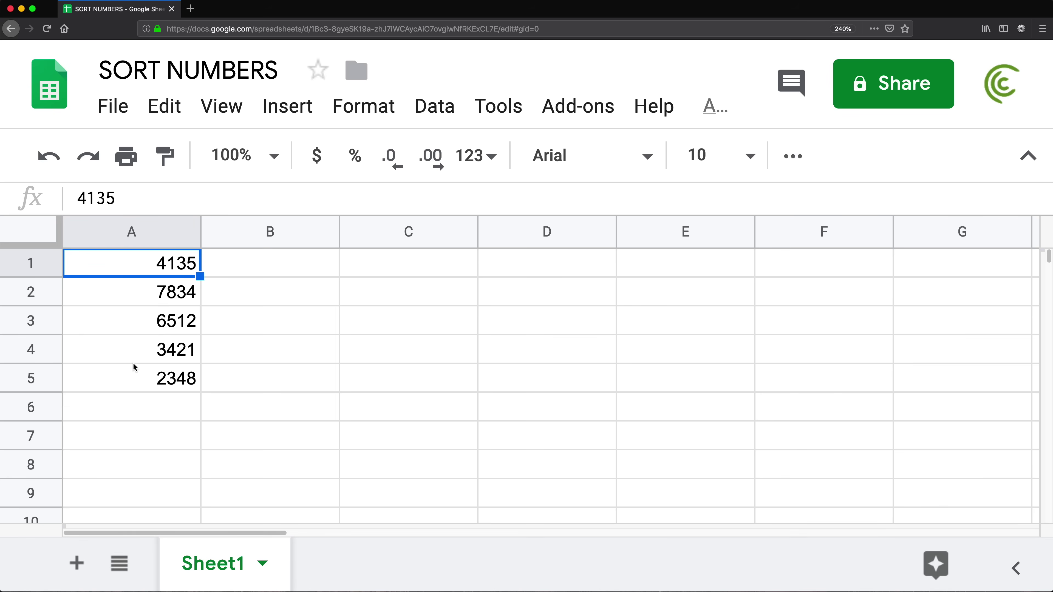
{"action": "left_click_drag", "start_coordinate": [141, 377], "coordinate": [146, 266]}
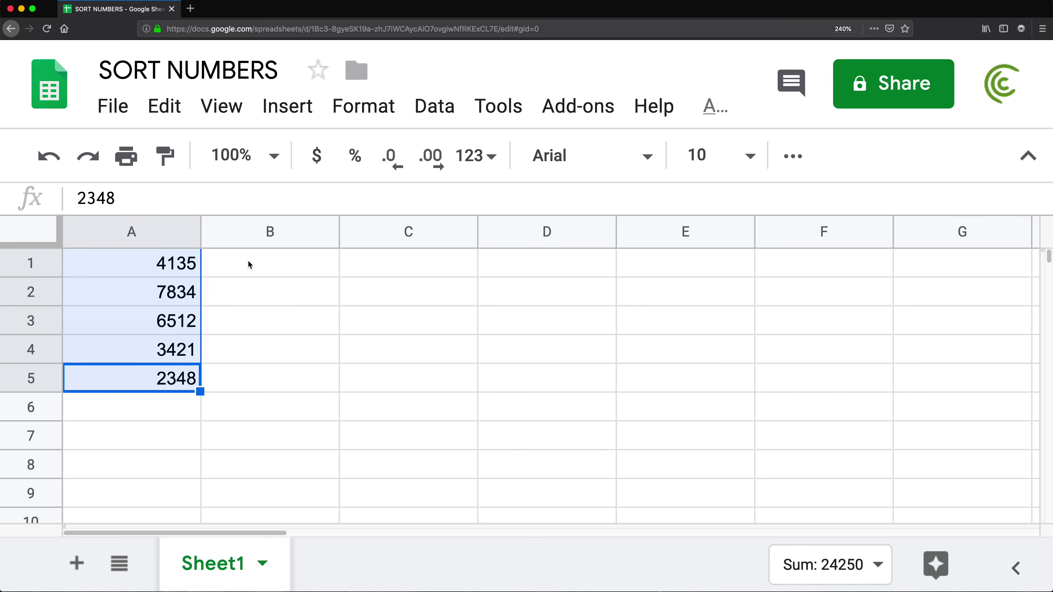
{"action": "left_click", "coordinate": [176, 268]}
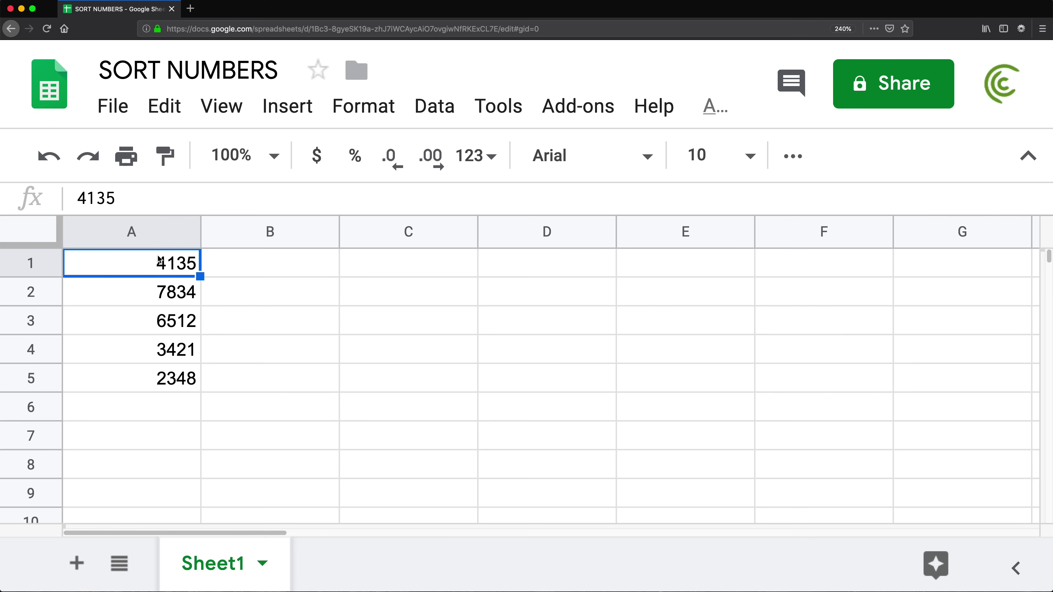
{"action": "left_click", "coordinate": [254, 269]}
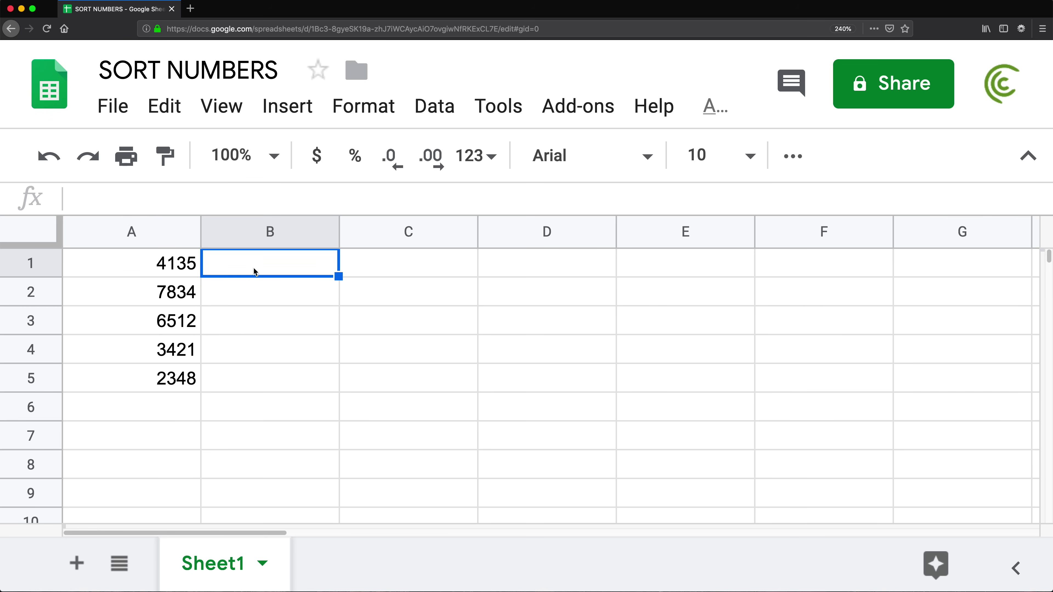
{"action": "type", "text": "1345"}
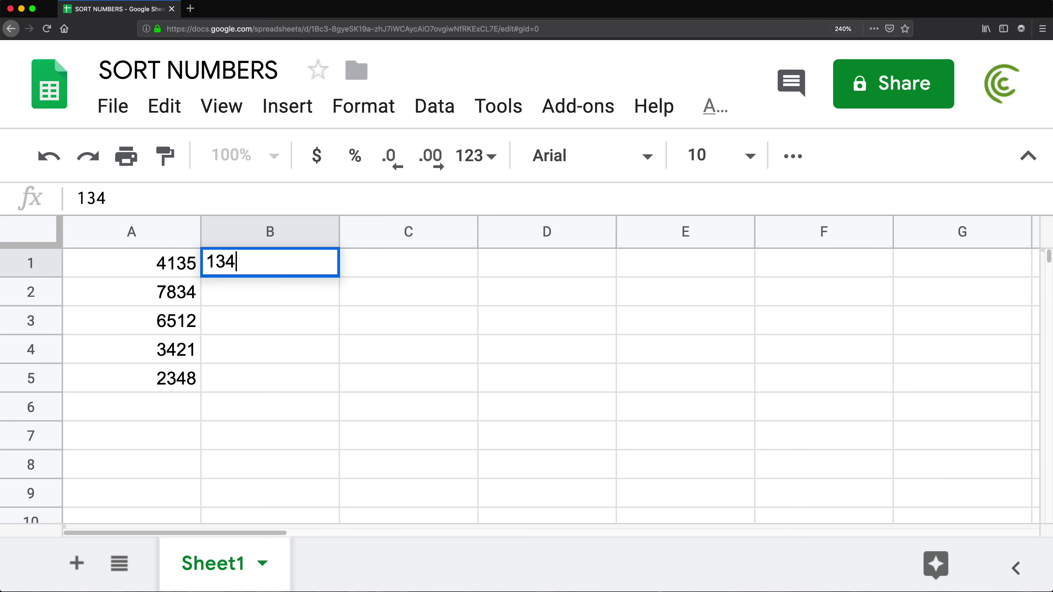
{"action": "key", "text": "Return"}
Step: Insert the digit 2 into the number in cell A2 so it reads 72834
{"action": "left_click", "coordinate": [143, 270]}
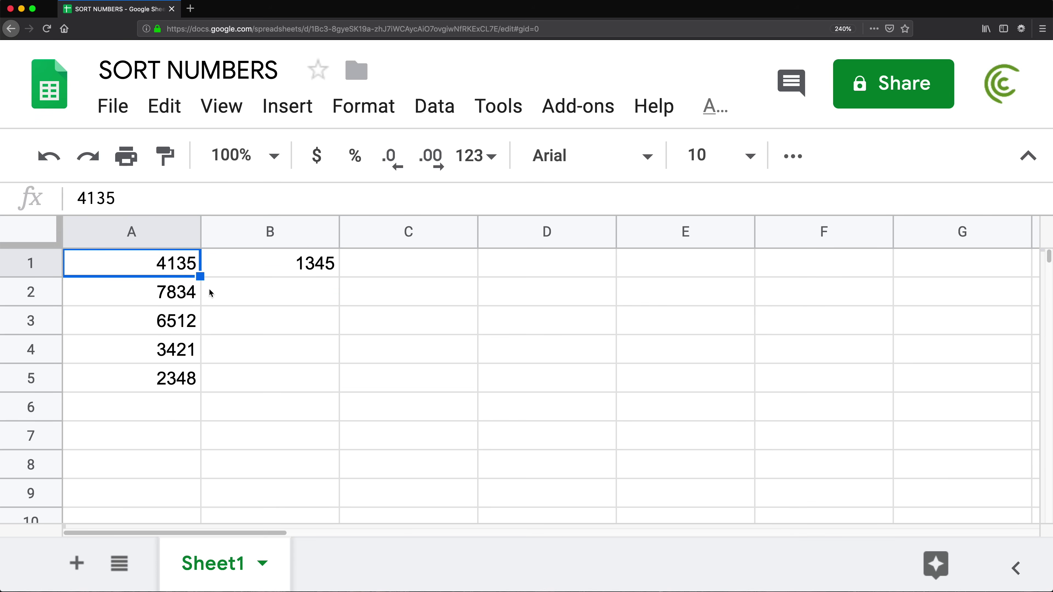
{"action": "left_click", "coordinate": [157, 295]}
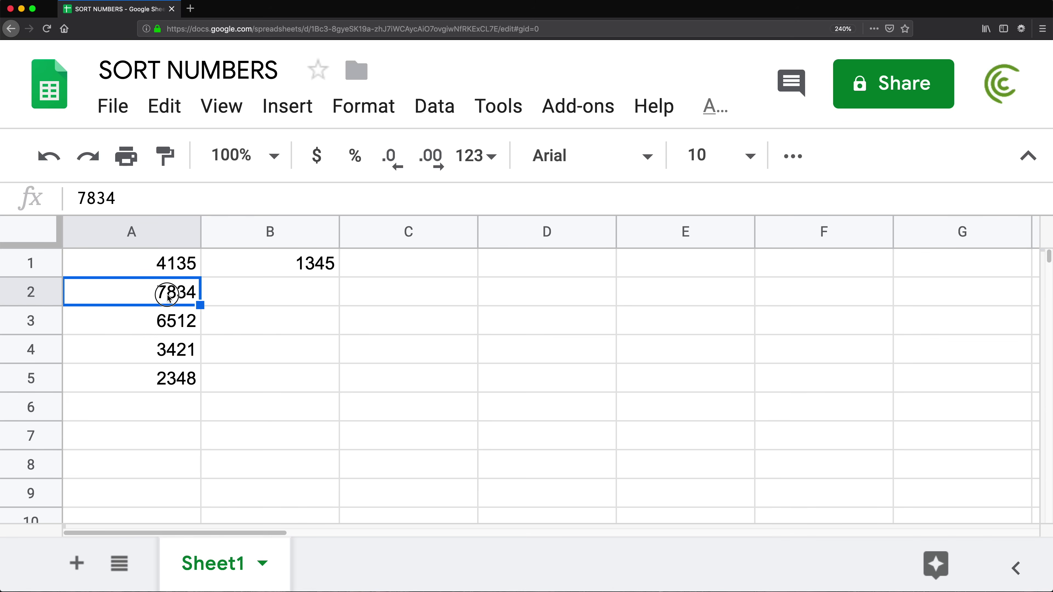
{"action": "double_click", "coordinate": [168, 294]}
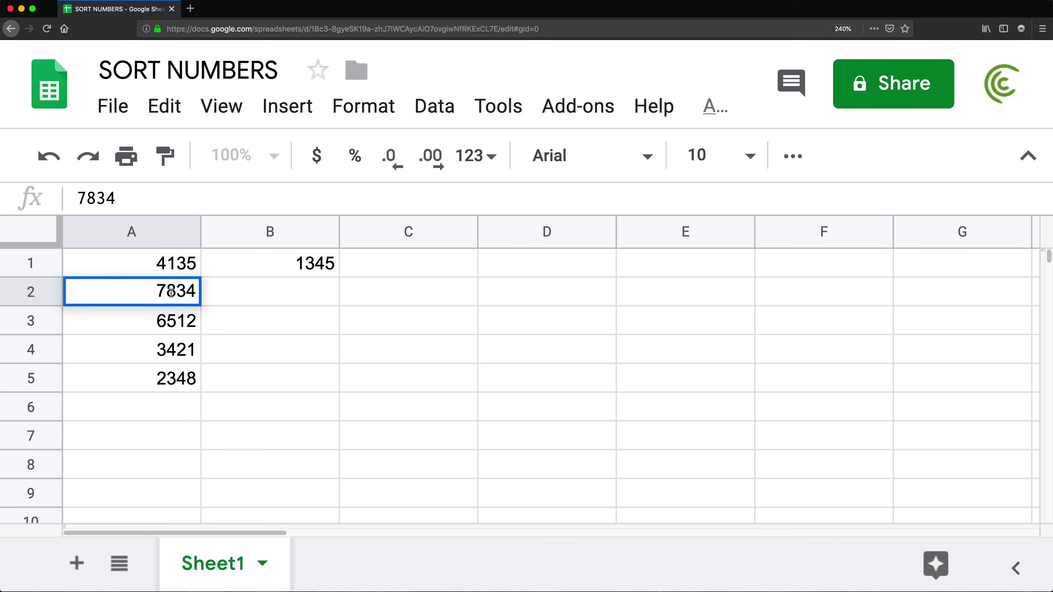
{"action": "type", "text": "2"}
{"action": "key", "text": "Return"}
Step: Enter 23478 in cell B2 as the ascending-digit version of the number in A2
{"action": "key", "text": "Up"}
{"action": "key", "text": "Right"}
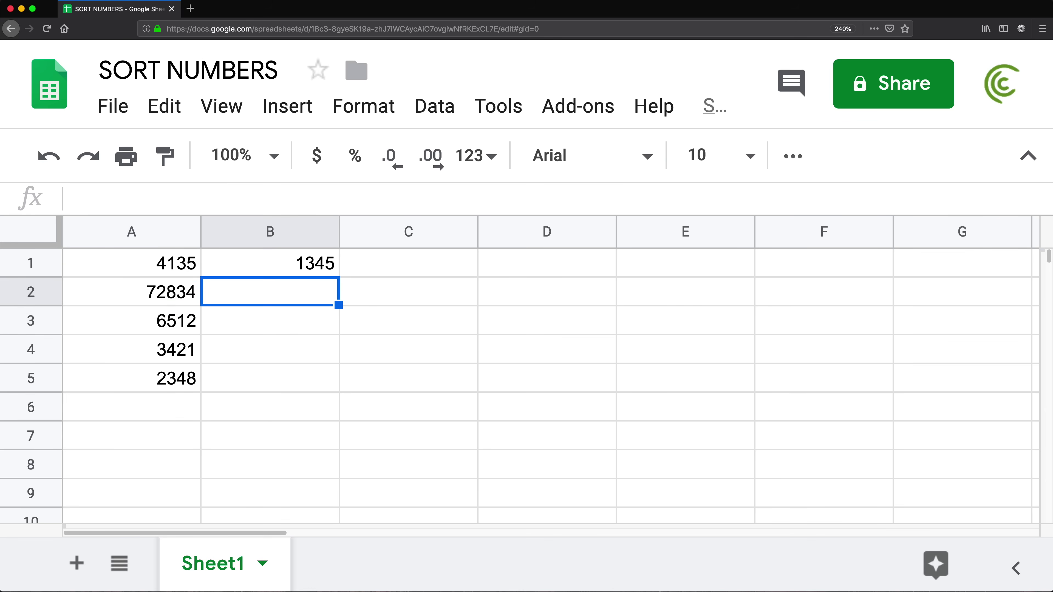
{"action": "type", "text": "23"}
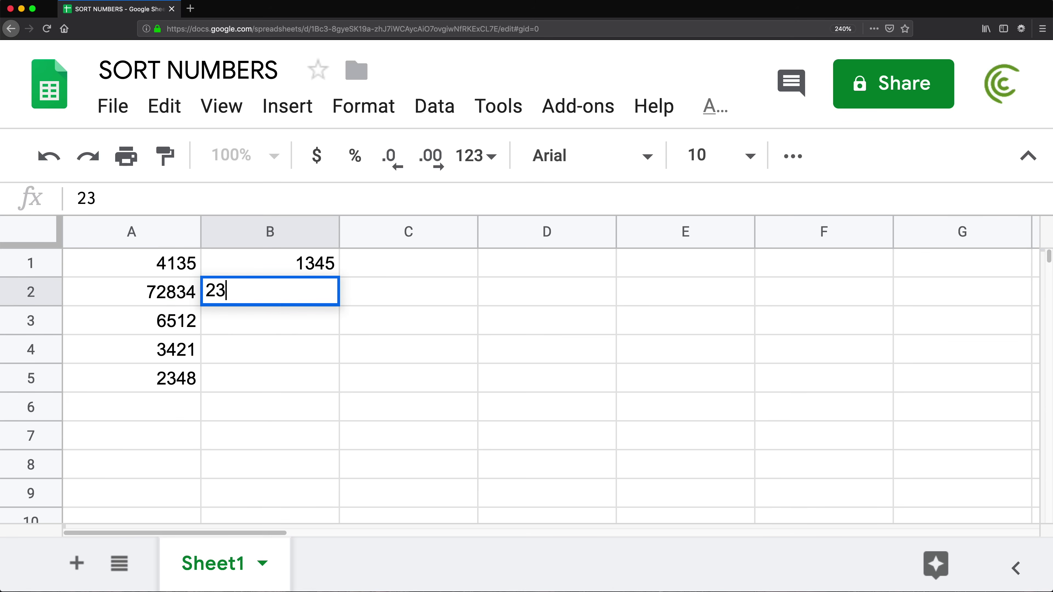
{"action": "type", "text": "478"}
{"action": "key", "text": "Return"}
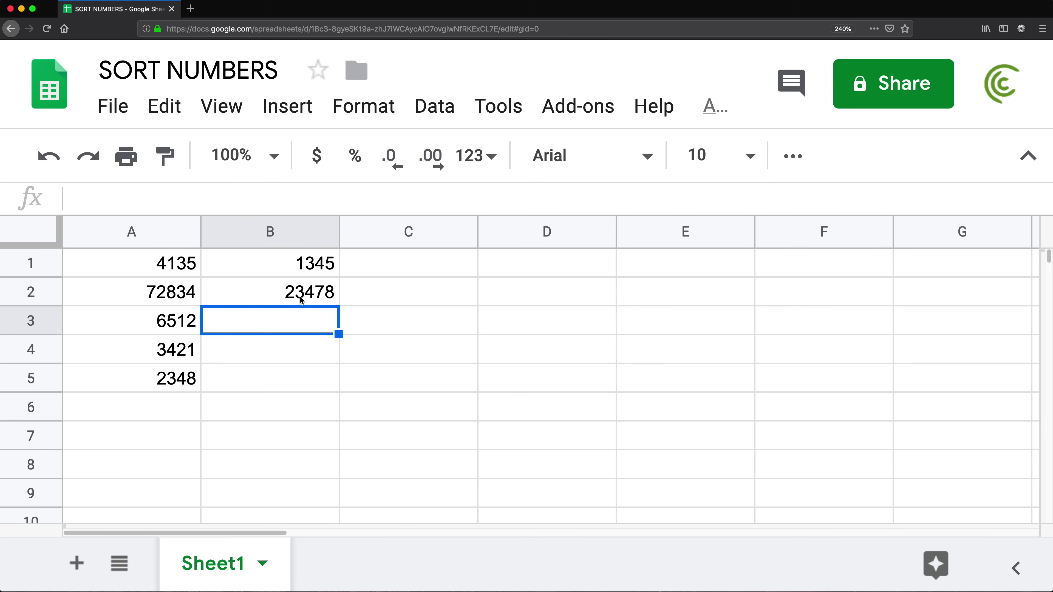
Step: Clear the sample sorted numbers from cells B1:B2
{"action": "left_click", "coordinate": [302, 272]}
{"action": "left_click_drag", "start_coordinate": [301, 270], "coordinate": [307, 296]}
{"action": "key", "text": "Delete"}
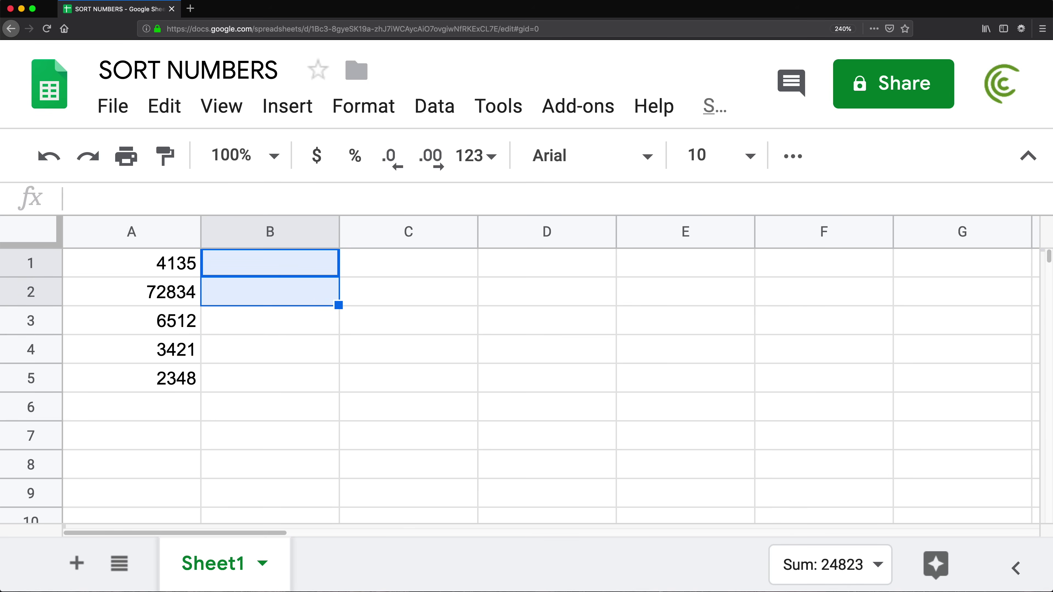
Step: Enter the formula =MID(A1,1,1) in cell B1 to extract the first digit of A1
{"action": "left_click", "coordinate": [269, 262]}
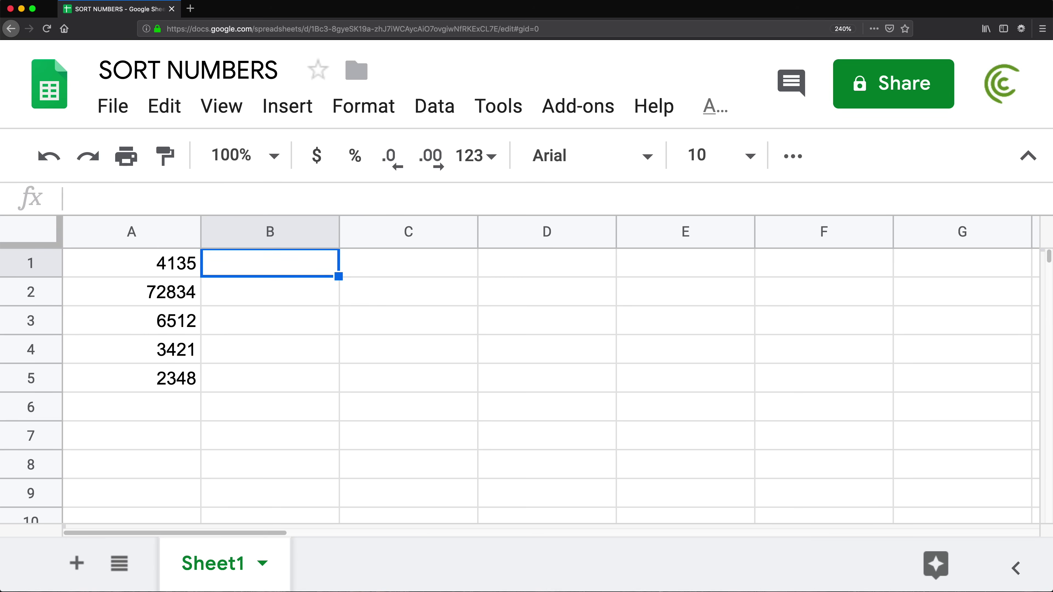
{"action": "left_click", "coordinate": [408, 262]}
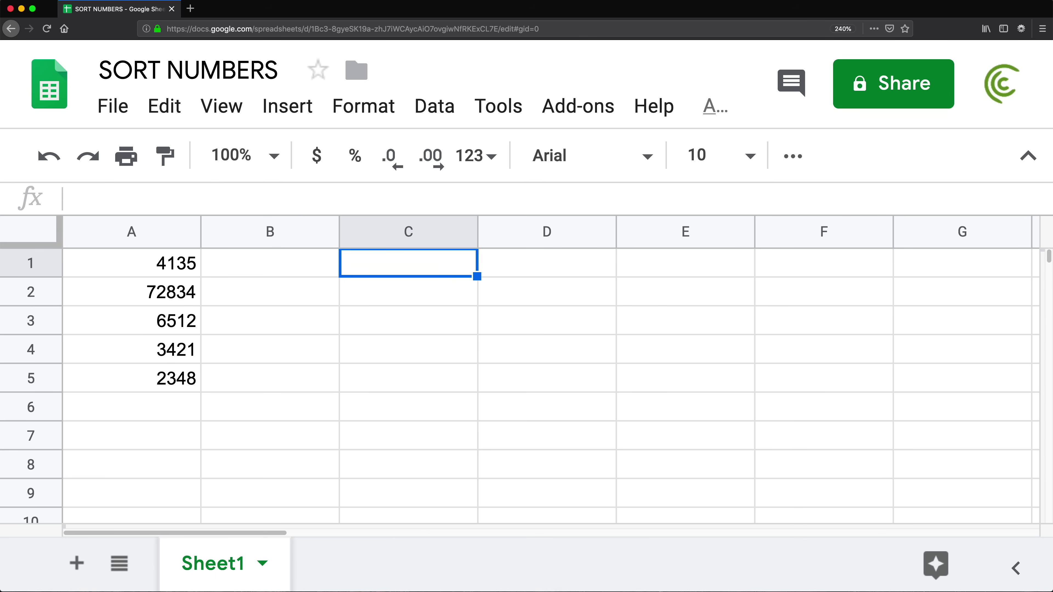
{"action": "left_click", "coordinate": [270, 262]}
{"action": "type", "text": "="}
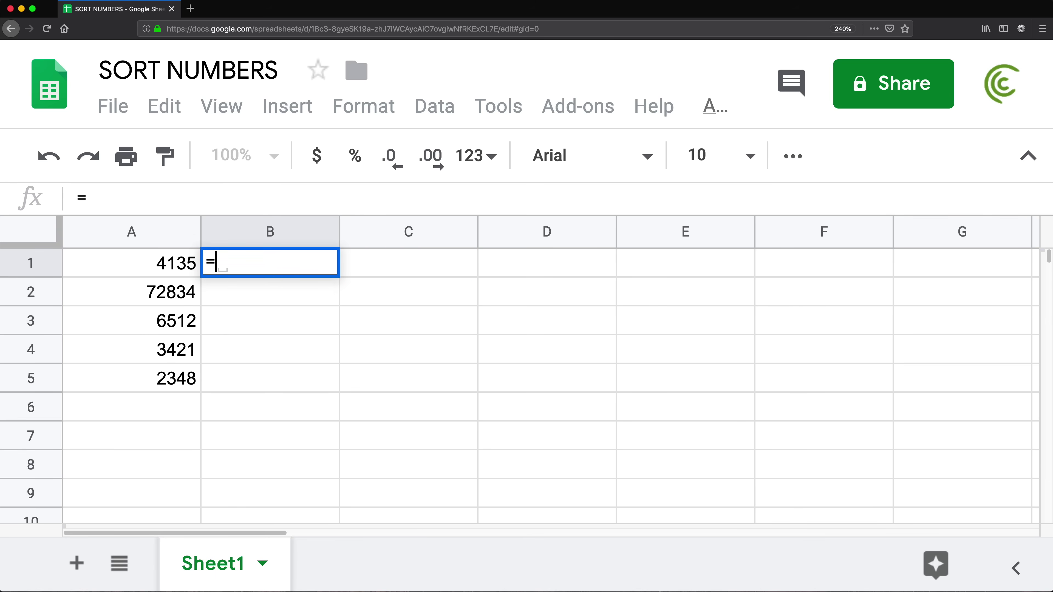
{"action": "type", "text": "mid"}
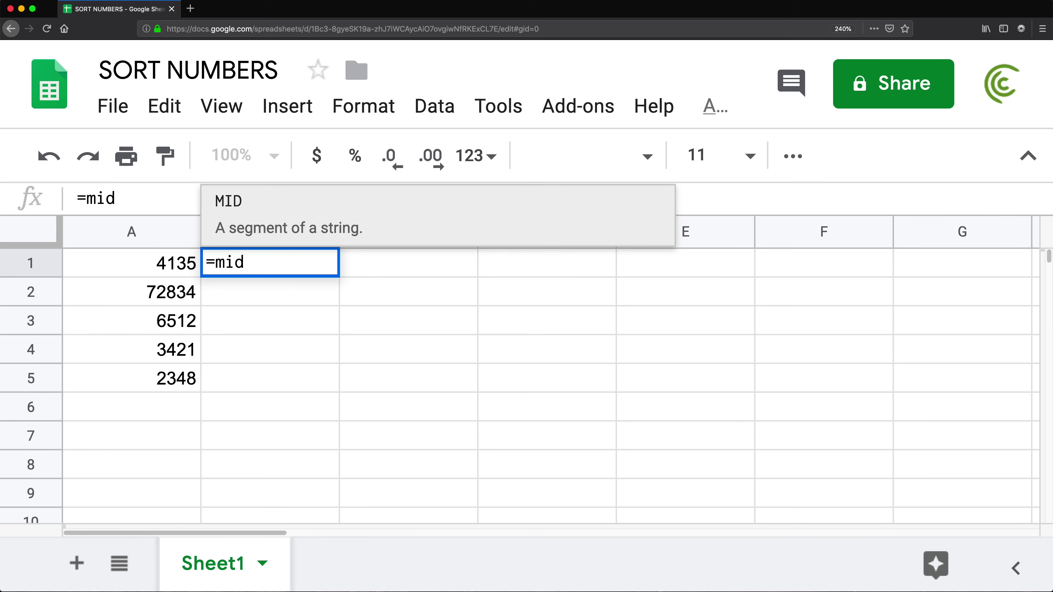
{"action": "key", "text": "Tab"}
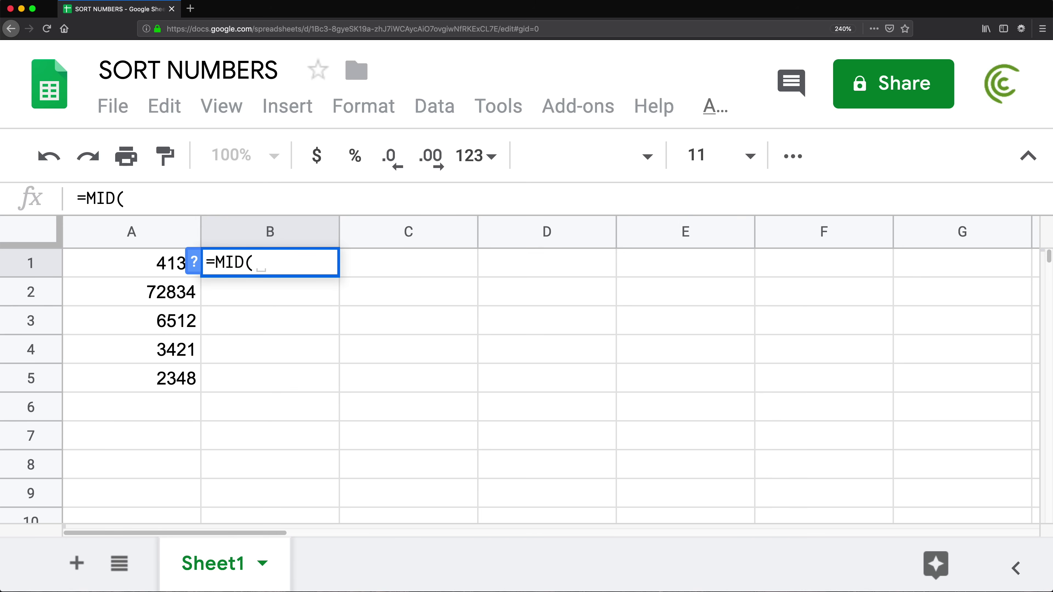
{"action": "key", "text": "Left"}
{"action": "type", "text": ","}
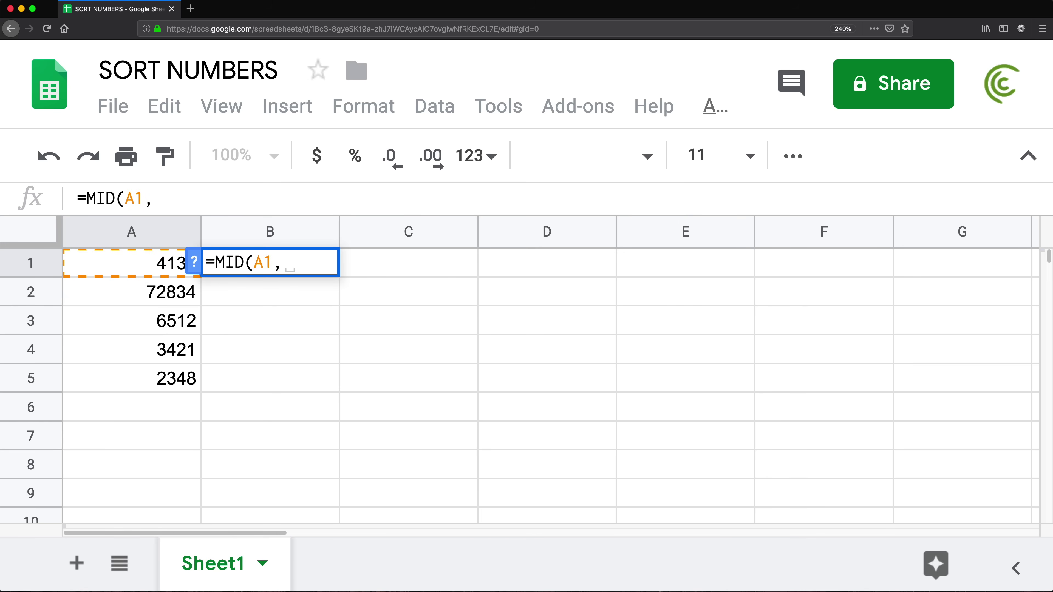
{"action": "type", "text": "1,1)"}
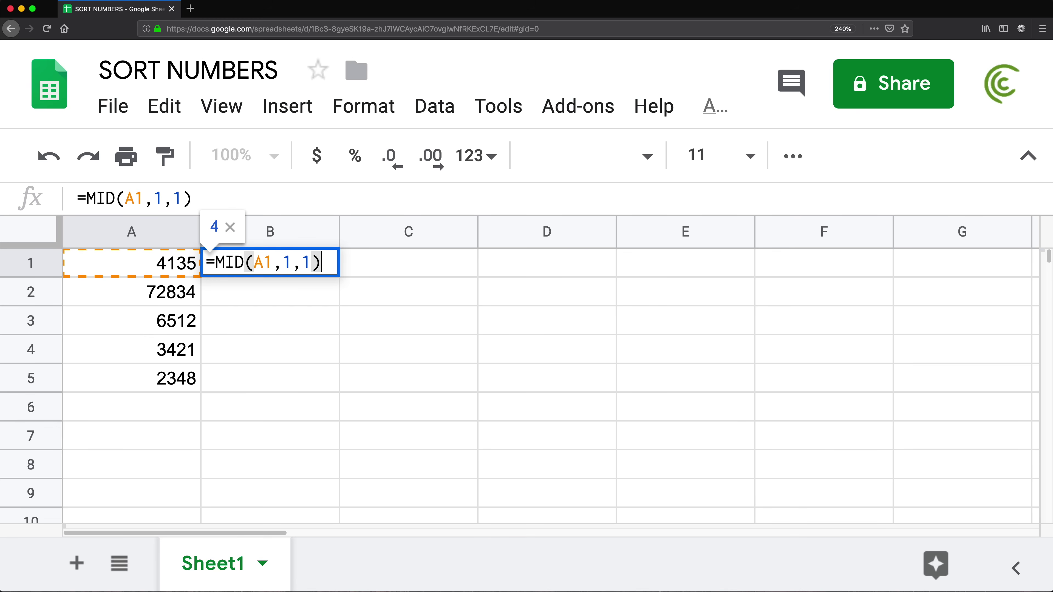
{"action": "key", "text": "Return"}
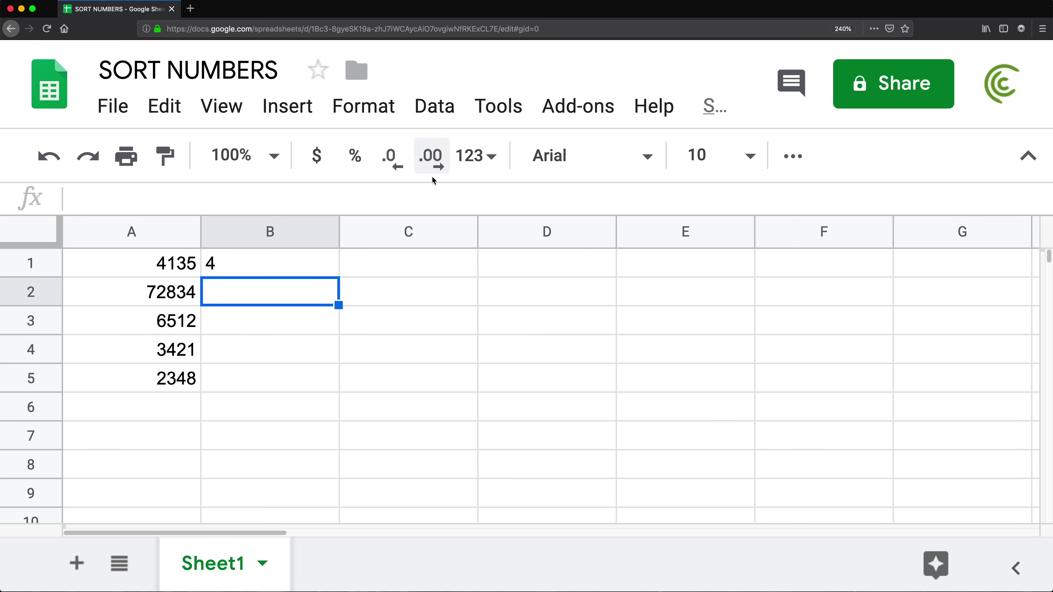
Step: Change the start position in B1's MID formula to 2
{"action": "left_click", "coordinate": [249, 260]}
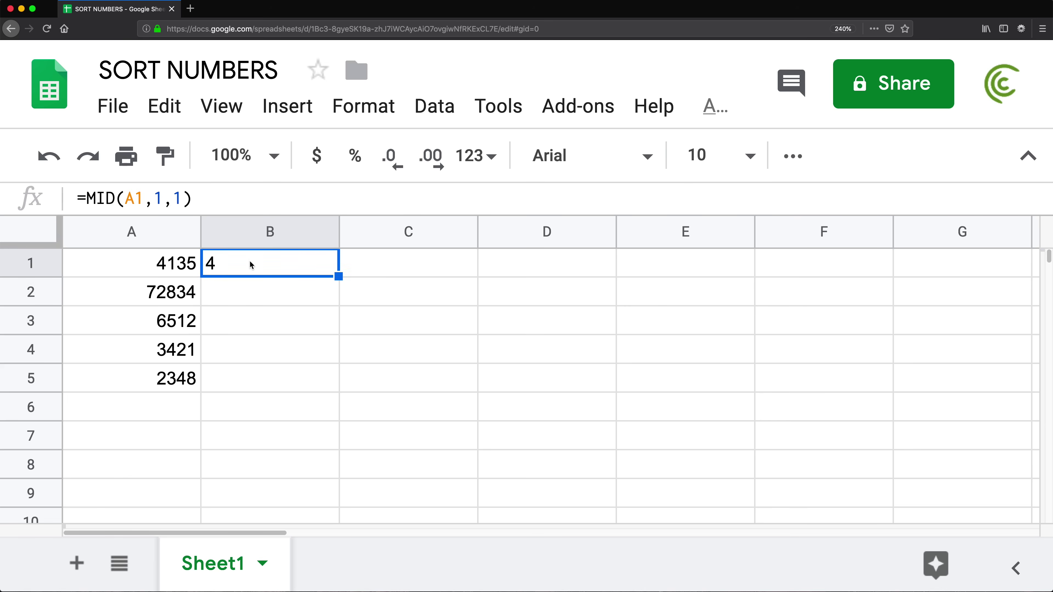
{"action": "double_click", "coordinate": [249, 260]}
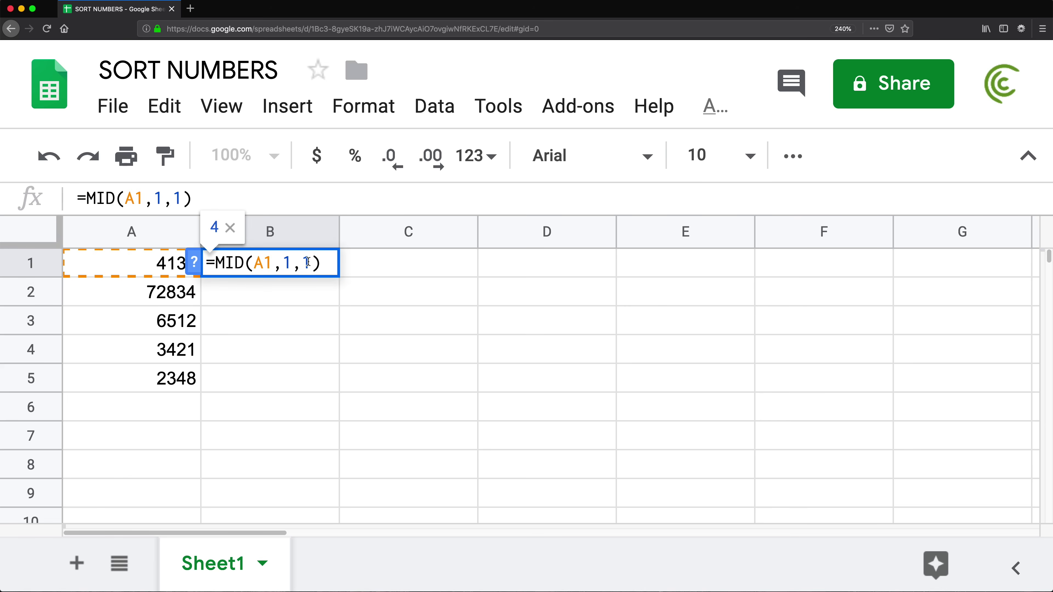
{"action": "key", "text": "BackSpace"}
{"action": "type", "text": "2"}
{"action": "key", "text": "Return"}
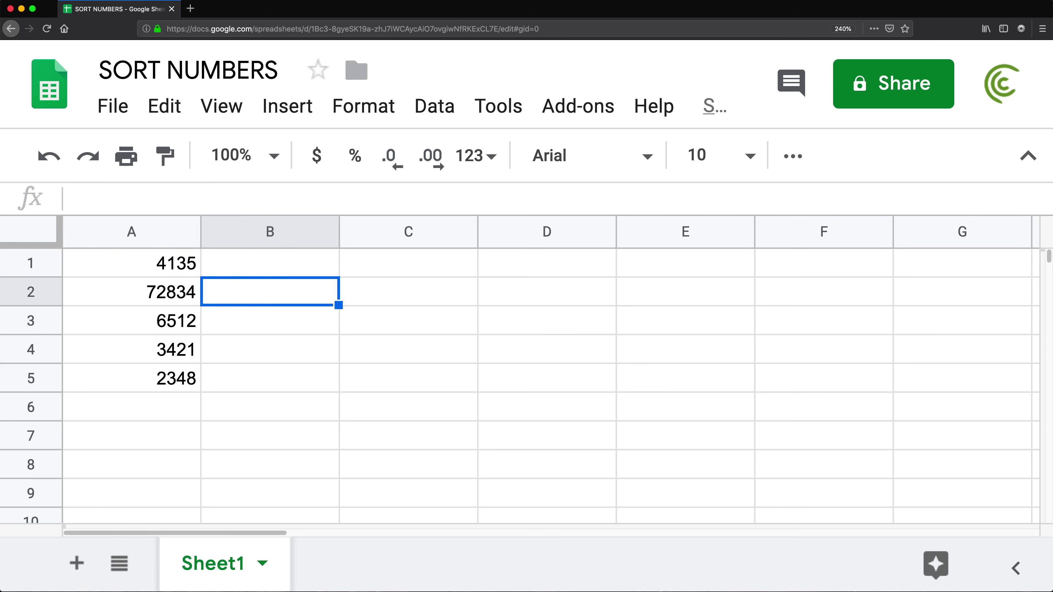
Step: Change the start position in B1's MID formula to 3
{"action": "double_click", "coordinate": [226, 264]}
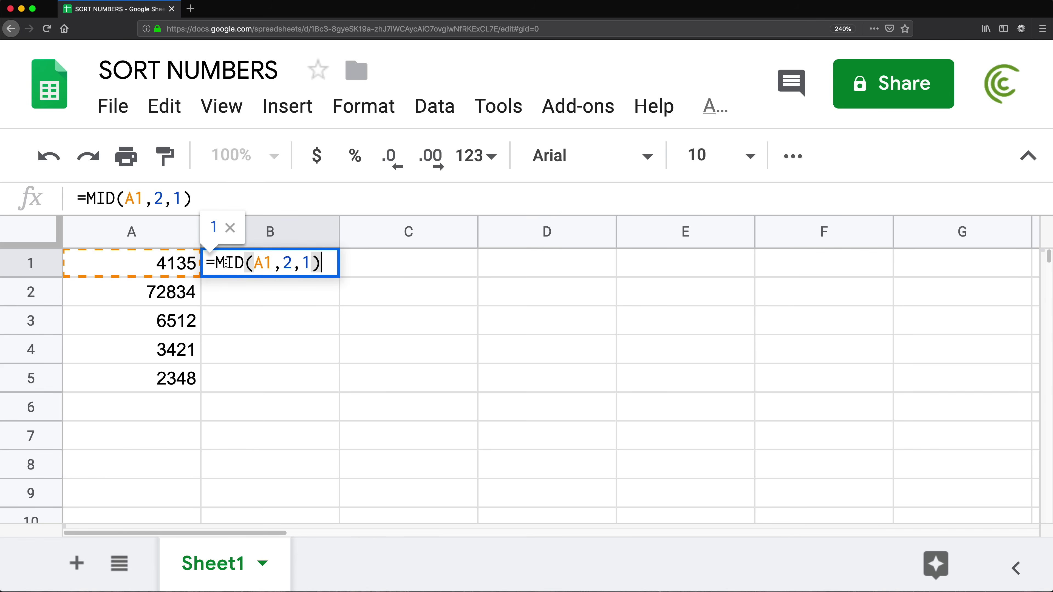
{"action": "left_click", "coordinate": [293, 264]}
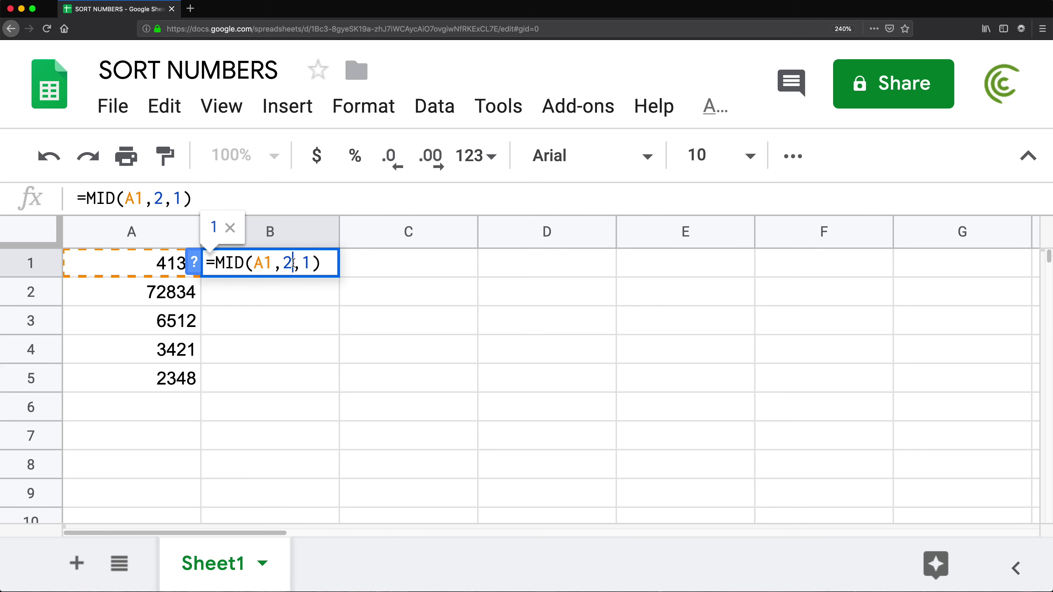
{"action": "key", "text": "BackSpace"}
{"action": "type", "text": "3"}
{"action": "key", "text": "Return"}
Step: Examine the start position and length arguments of the MID formula in B1, leaving the formula as it is
{"action": "double_click", "coordinate": [249, 262]}
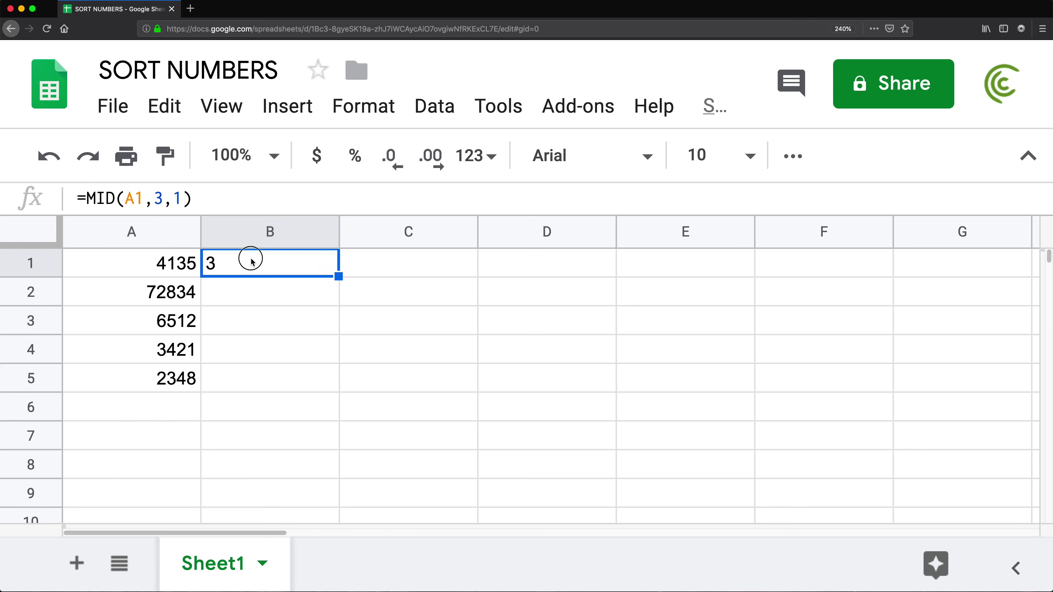
{"action": "left_click", "coordinate": [289, 264]}
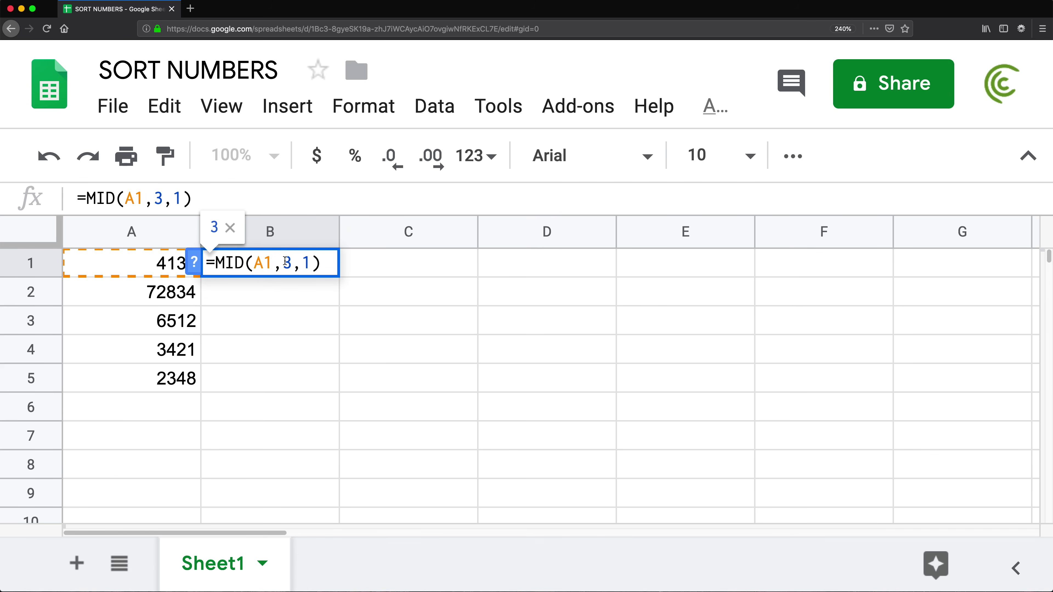
{"action": "double_click", "coordinate": [290, 263]}
{"action": "double_click", "coordinate": [306, 264]}
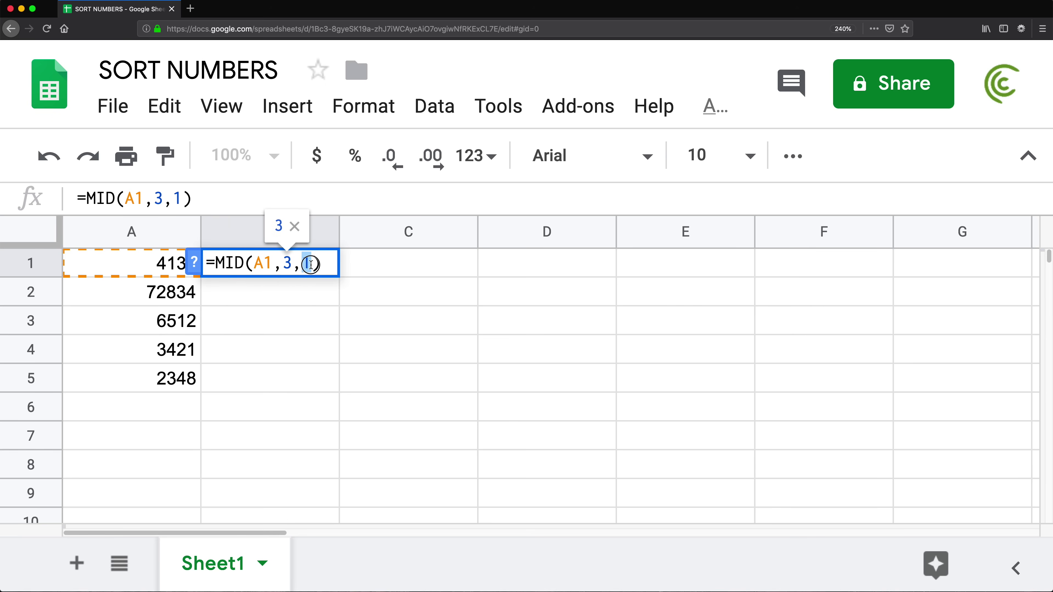
{"action": "double_click", "coordinate": [286, 264]}
{"action": "double_click", "coordinate": [307, 263]}
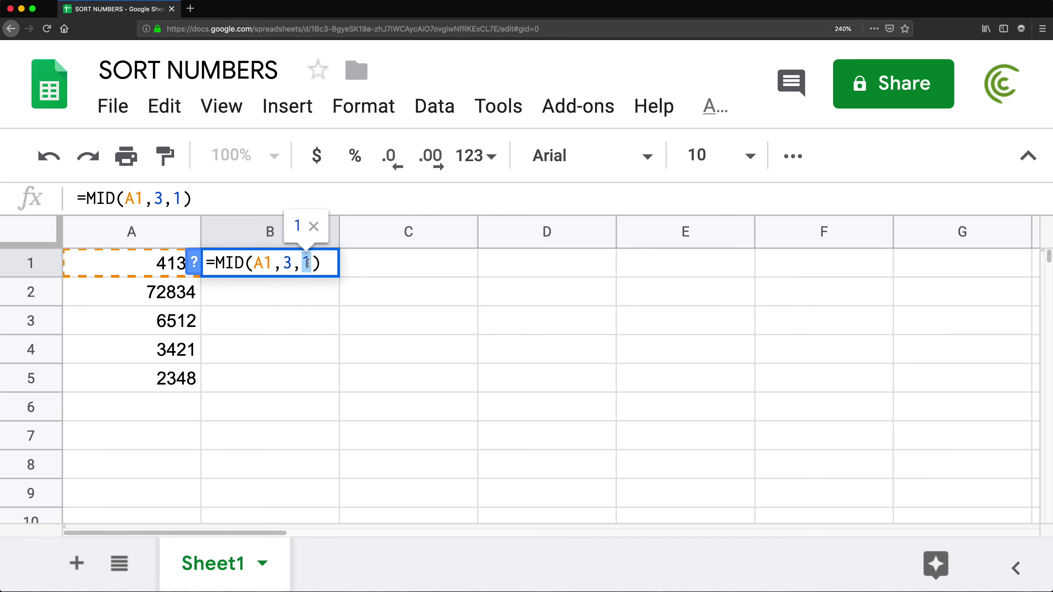
{"action": "key", "text": "Escape"}
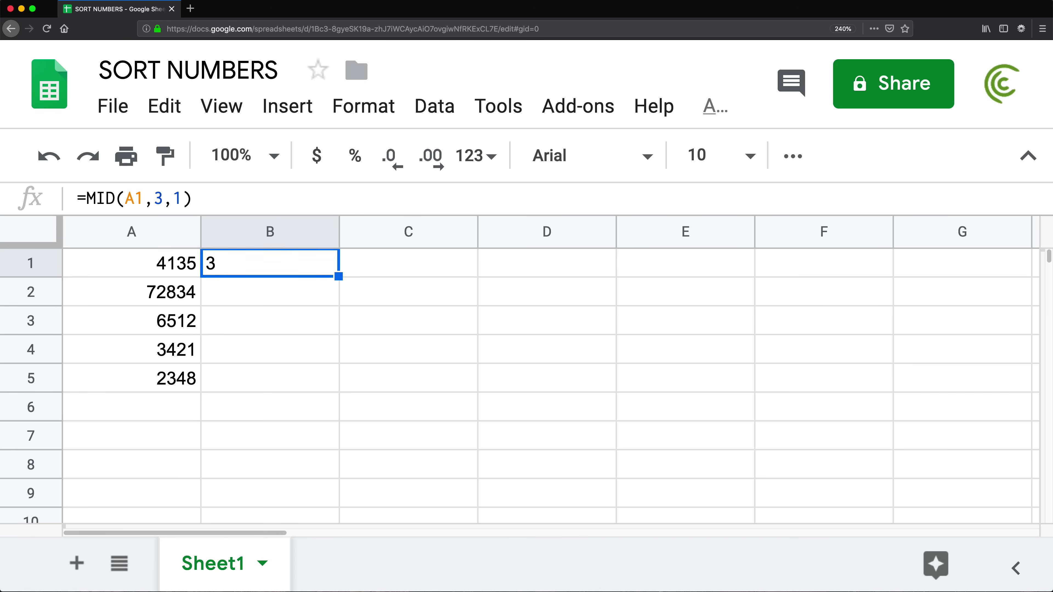
Step: Replace the start position in B1's MID formula with the array {1;2;3;4}
{"action": "double_click", "coordinate": [296, 263]}
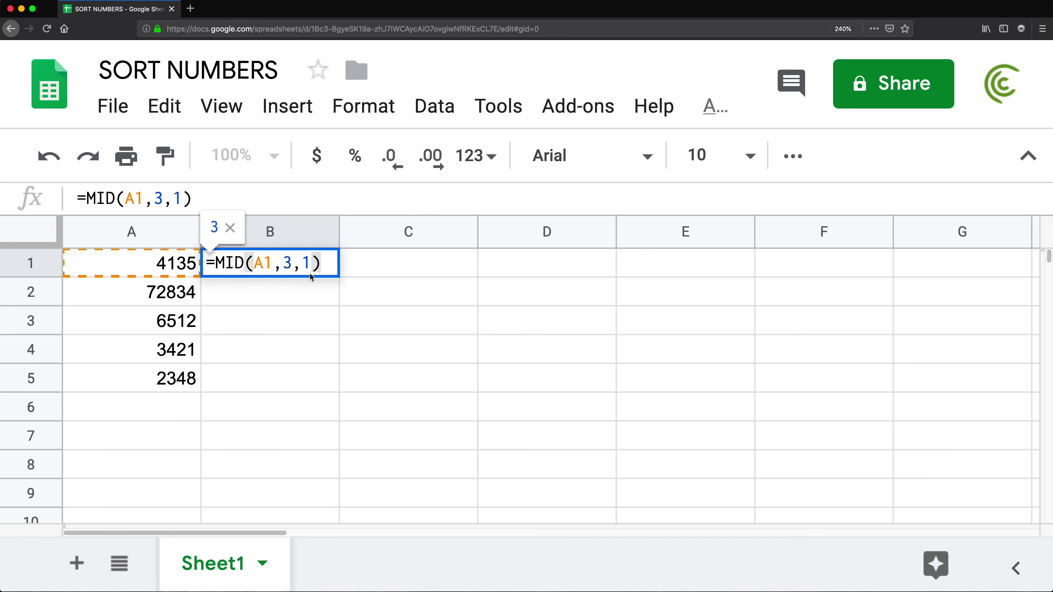
{"action": "left_click", "coordinate": [290, 264]}
{"action": "key", "text": "BackSpace"}
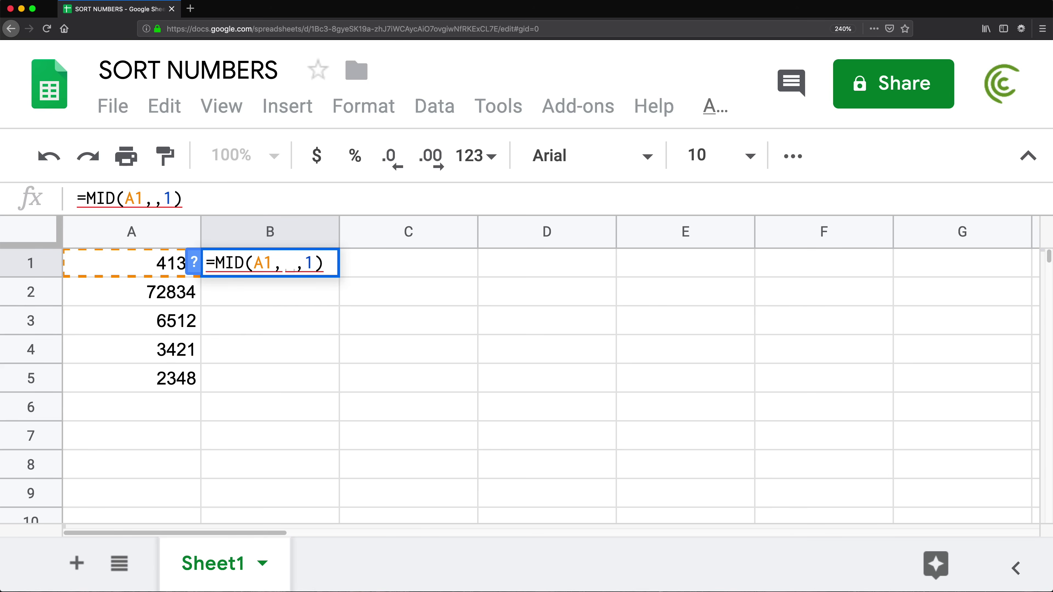
{"action": "type", "text": "{}"}
{"action": "key", "text": "Left"}
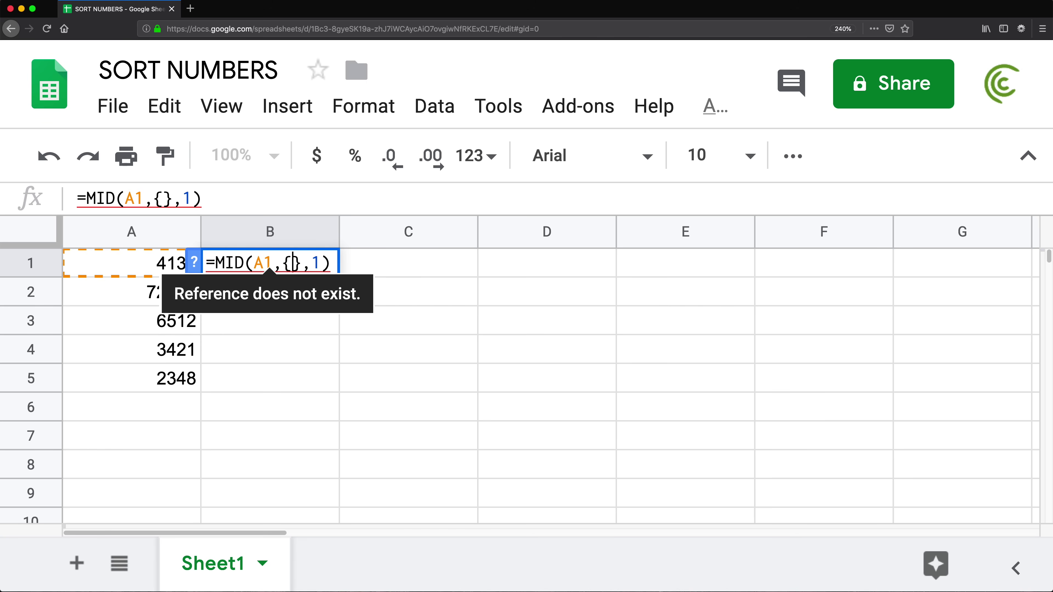
{"action": "type", "text": "1;2"}
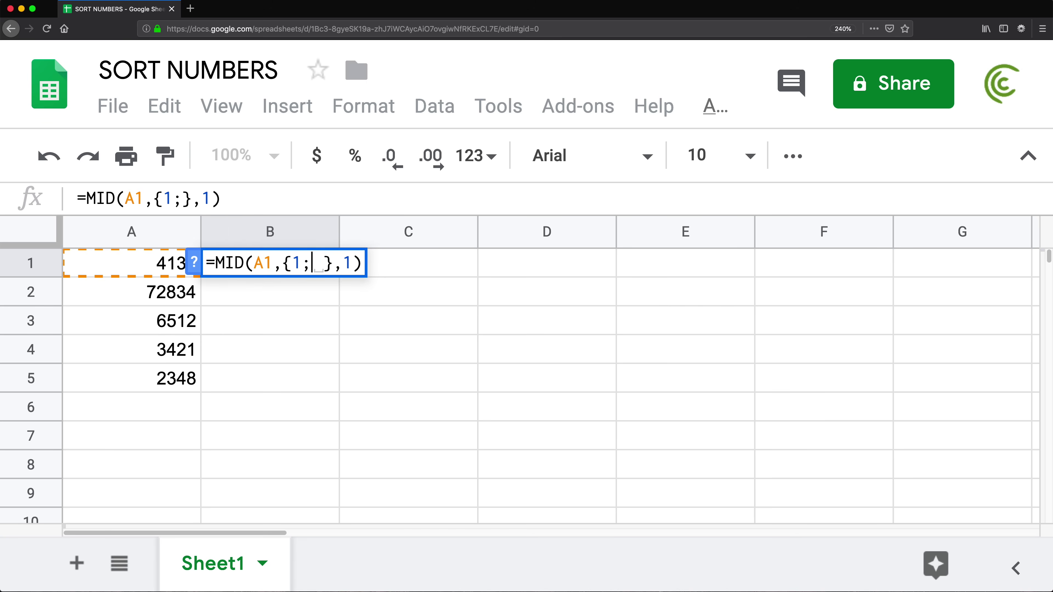
{"action": "type", "text": ";3;4"}
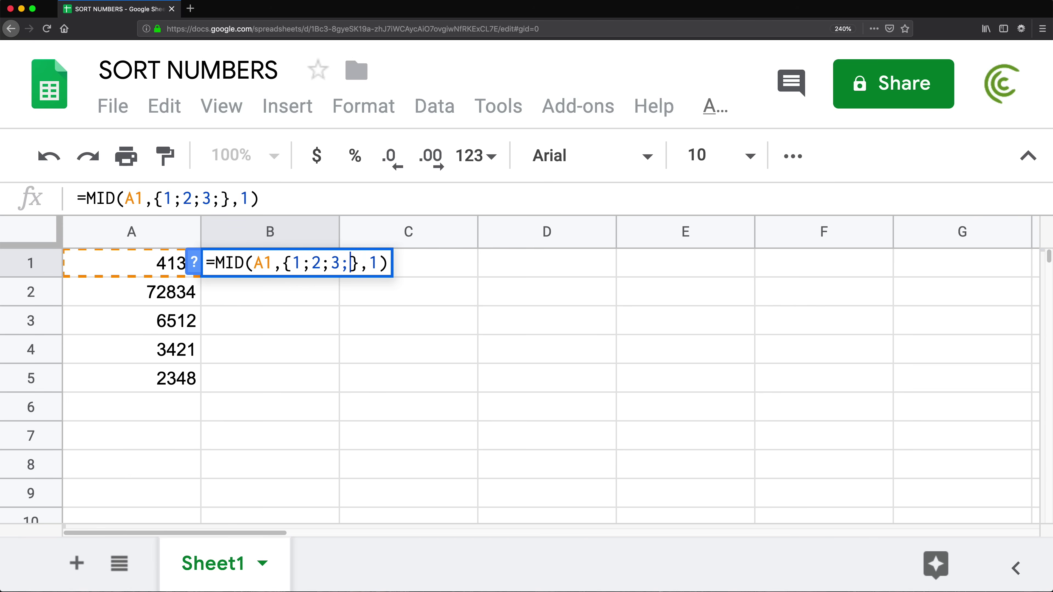
{"action": "key", "text": "Return"}
Step: Wrap B1's MID formula in ARRAYFORMULA, giving =ARRAYFORMULA(MID(A1,{1;2;3;4},1))
{"action": "double_click", "coordinate": [213, 266]}
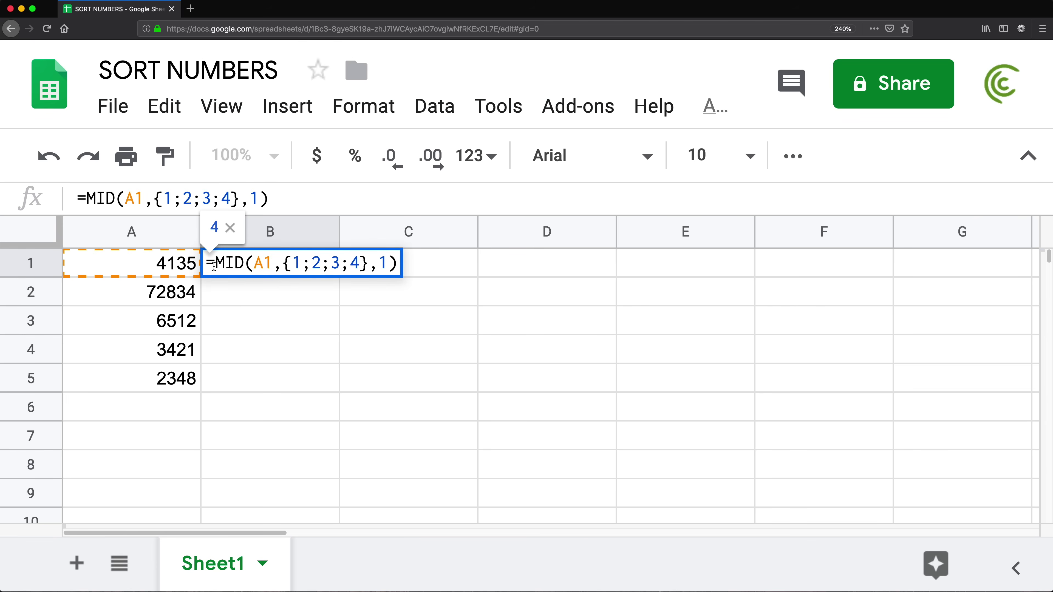
{"action": "type", "text": "array"}
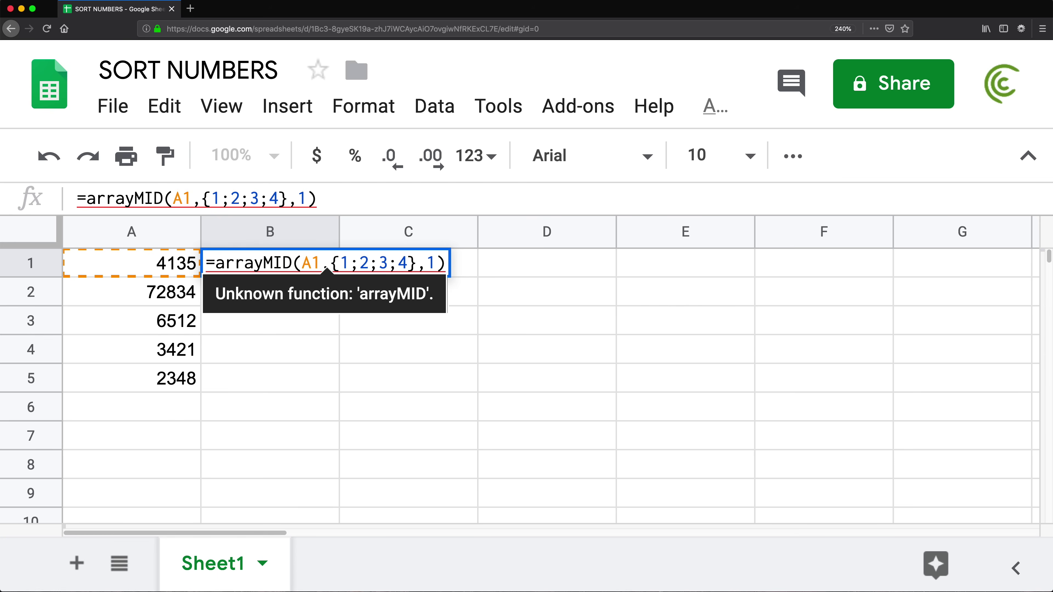
{"action": "type", "text": "function("}
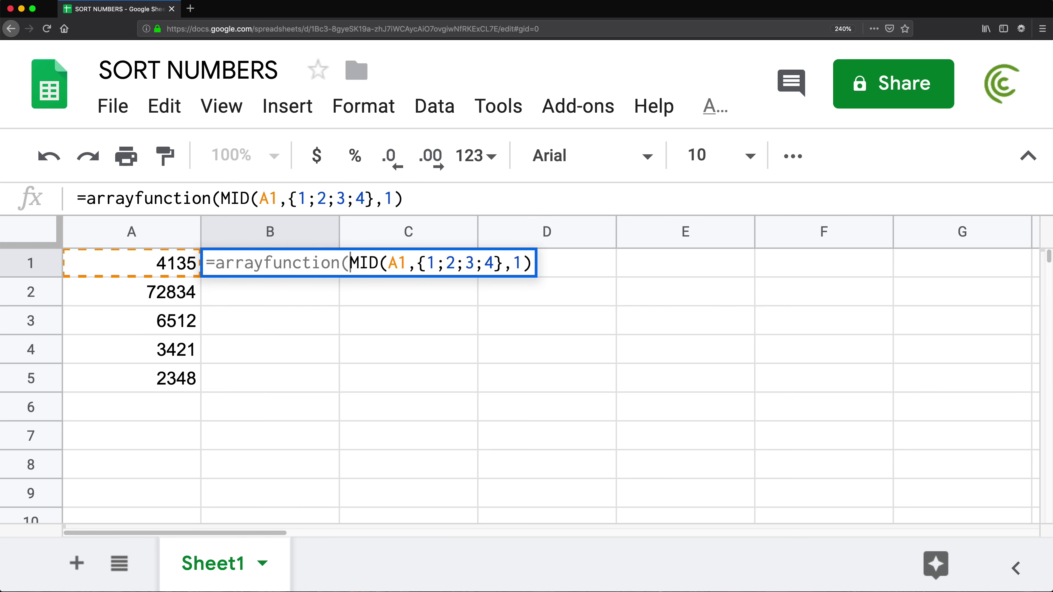
{"action": "key", "text": "Return"}
{"action": "left_click", "coordinate": [262, 267]}
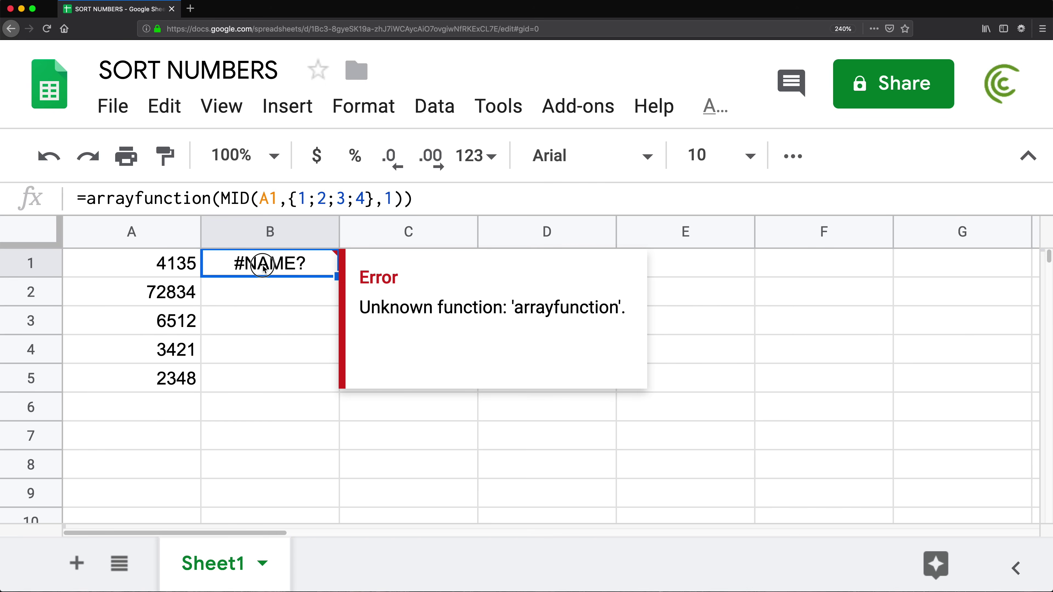
{"action": "double_click", "coordinate": [262, 267]}
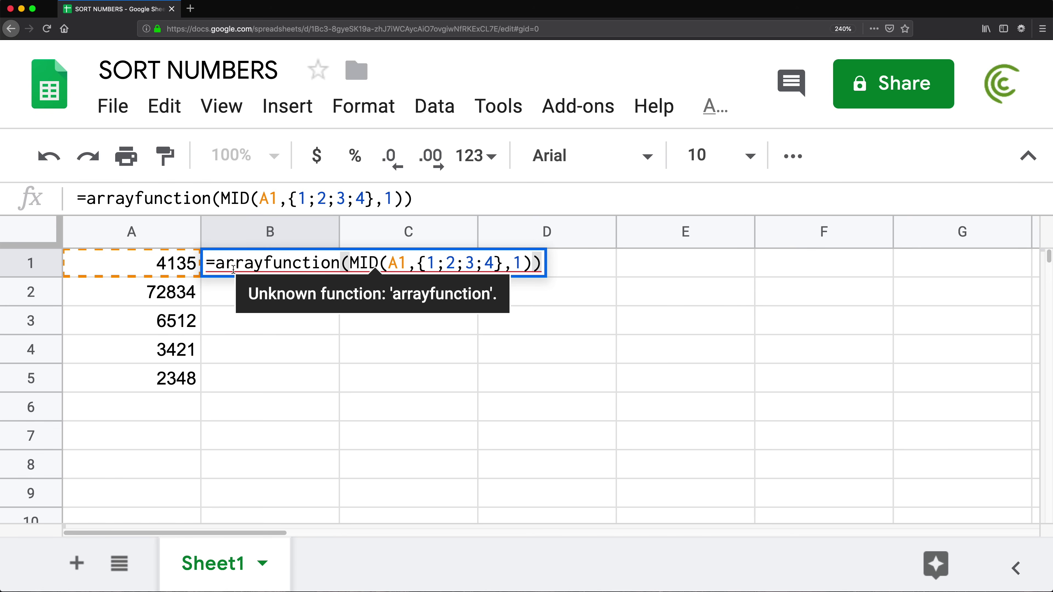
{"action": "double_click", "coordinate": [317, 263]}
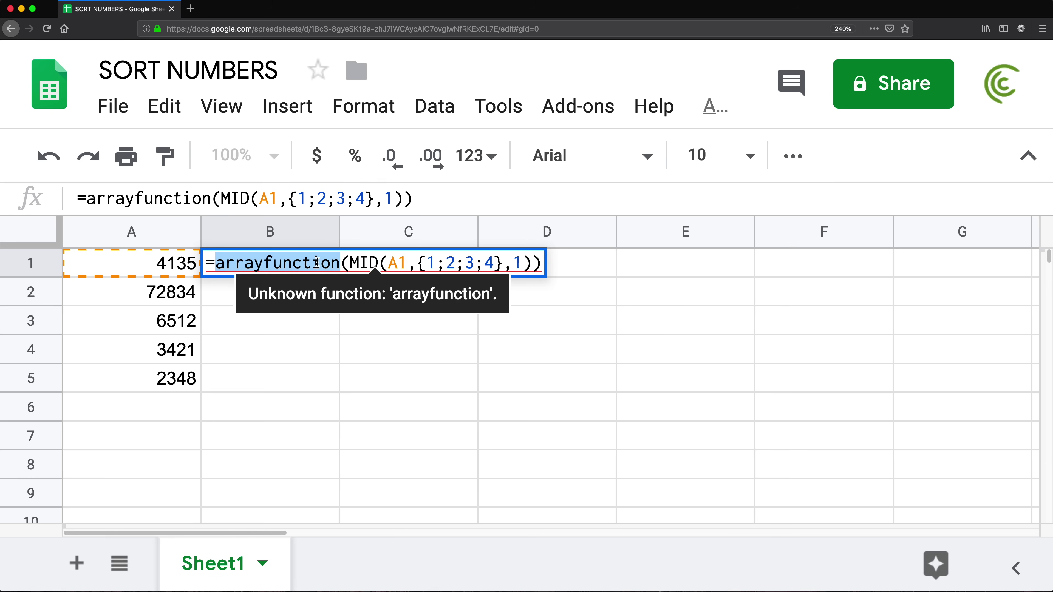
{"action": "type", "text": "arrayformu"}
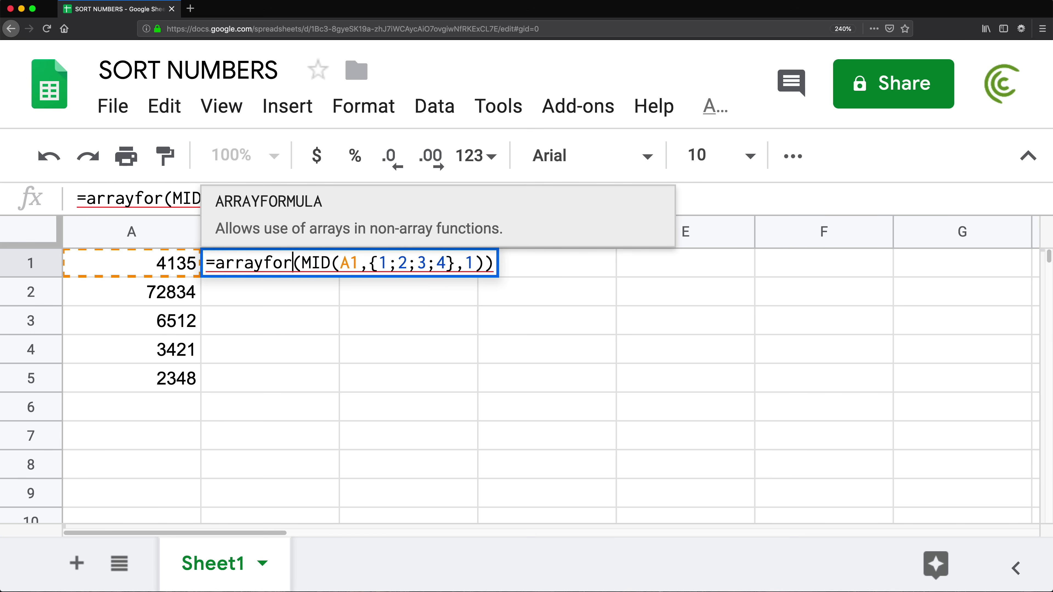
{"action": "key", "text": "Tab"}
{"action": "key", "text": "Return"}
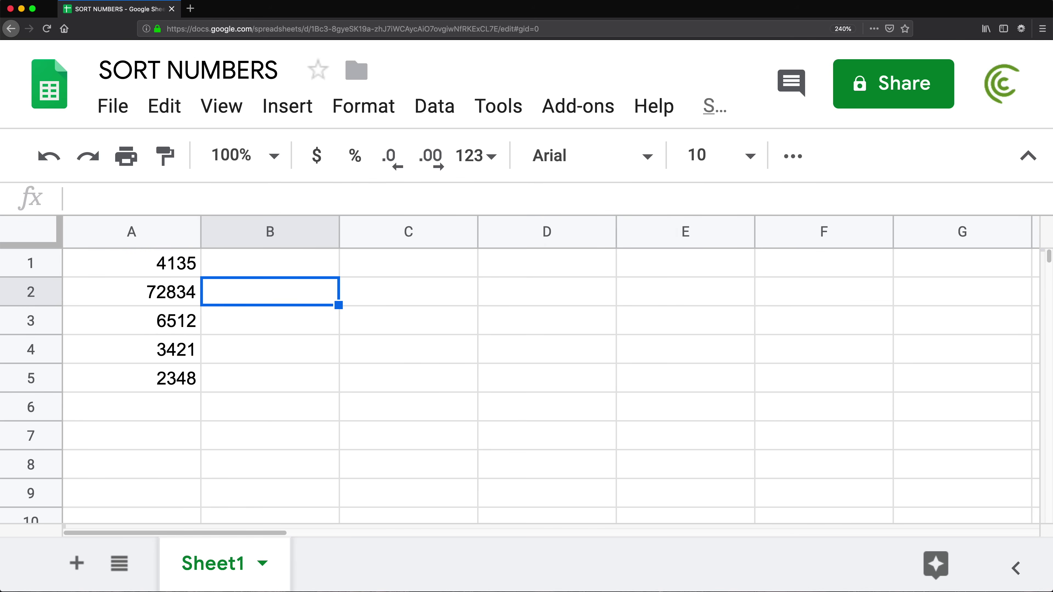
Step: Compare the number in A1 with the start-position array in B1's formula, leaving the formula as it is
{"action": "left_click", "coordinate": [264, 269]}
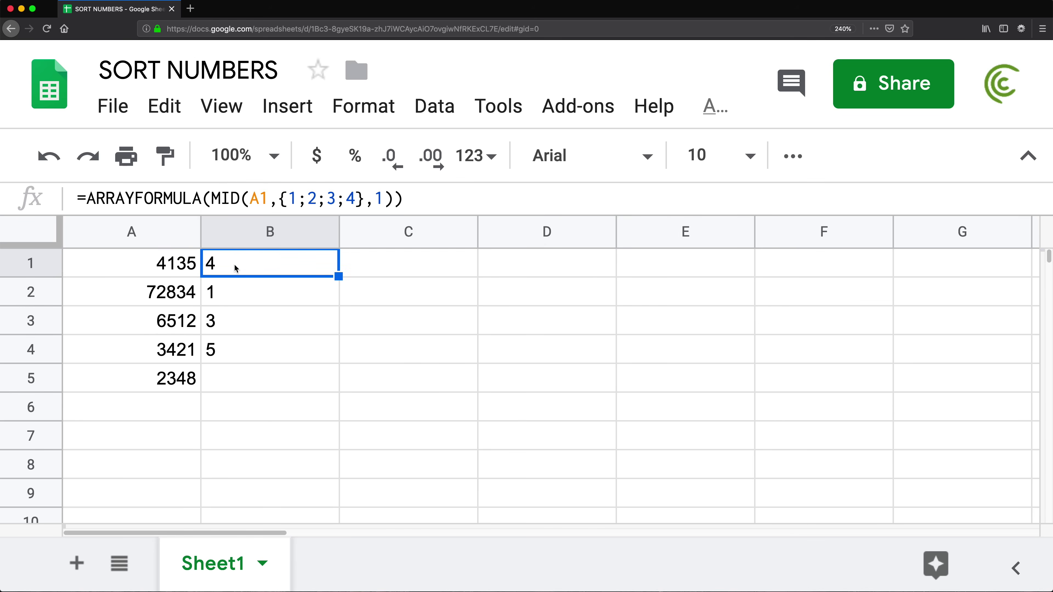
{"action": "left_click", "coordinate": [166, 268]}
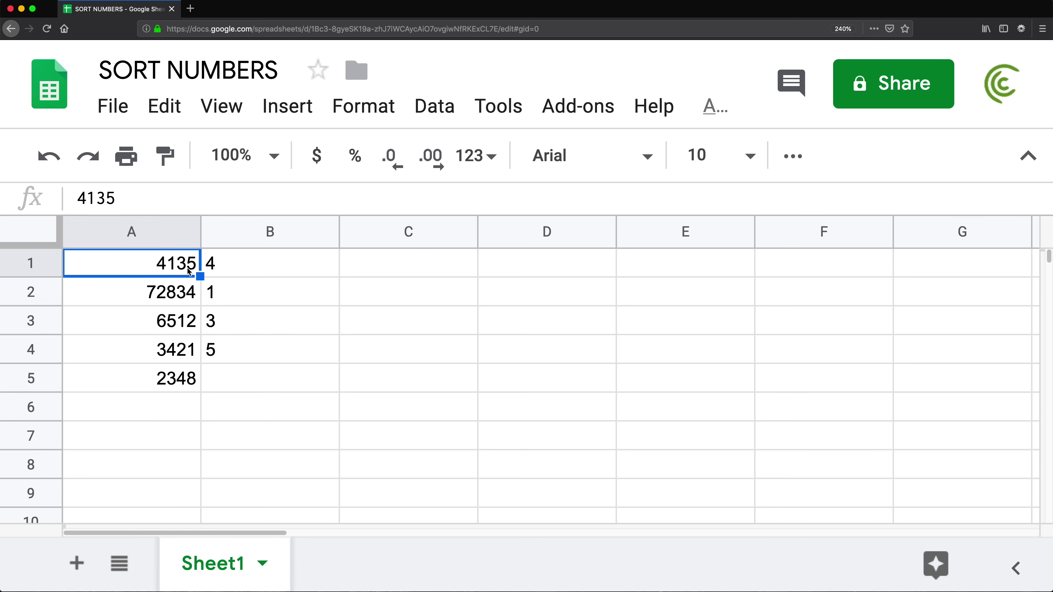
{"action": "double_click", "coordinate": [224, 270]}
{"action": "left_click_drag", "start_coordinate": [408, 263], "coordinate": [493, 263]}
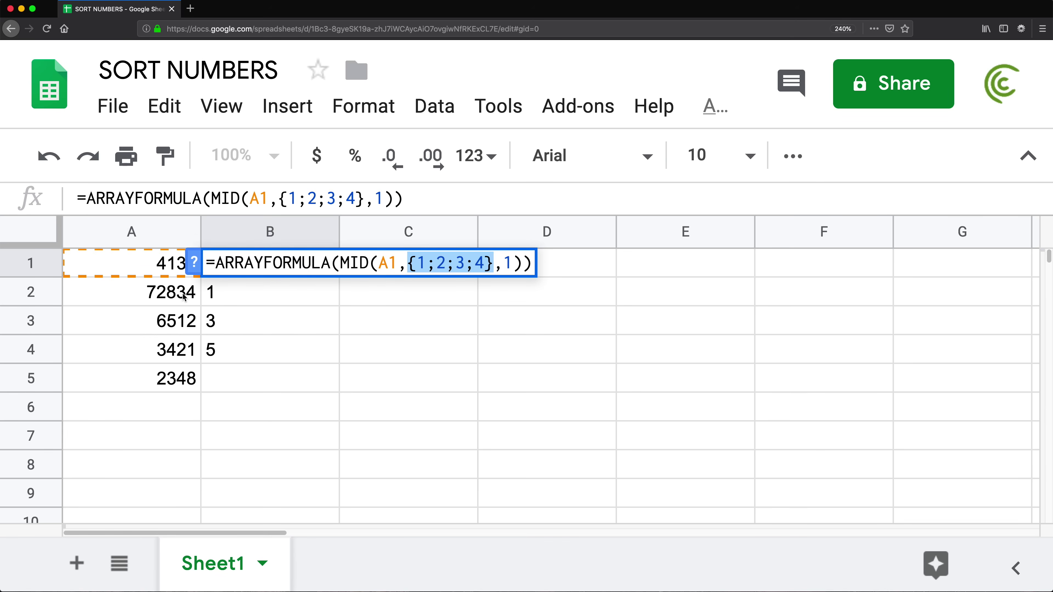
{"action": "key", "text": "Escape"}
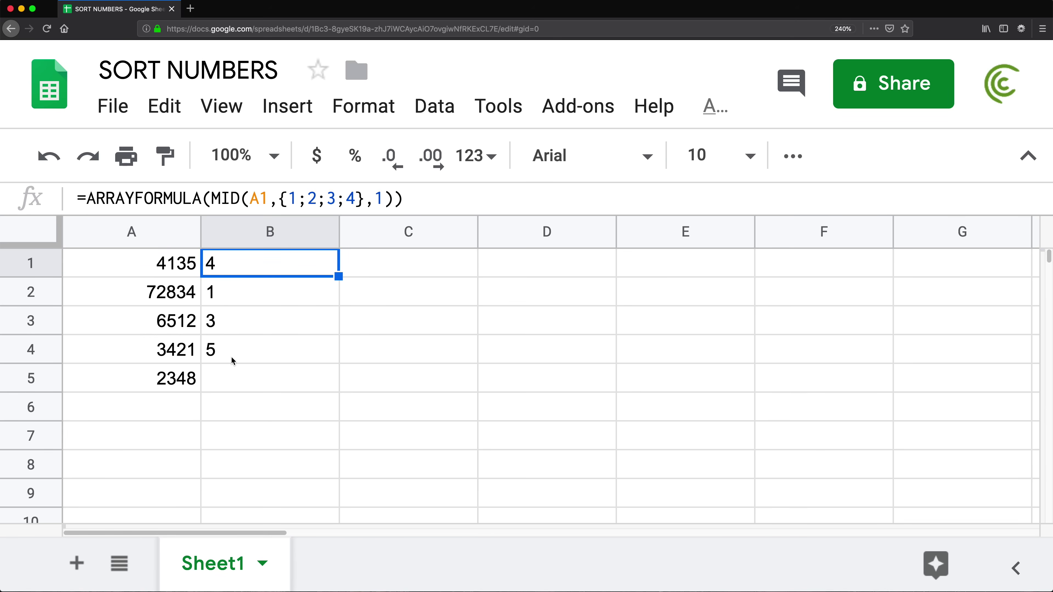
Step: Wrap B1's ARRAYFORMULA expression in SORT so the extracted digits are in ascending order
{"action": "double_click", "coordinate": [234, 267]}
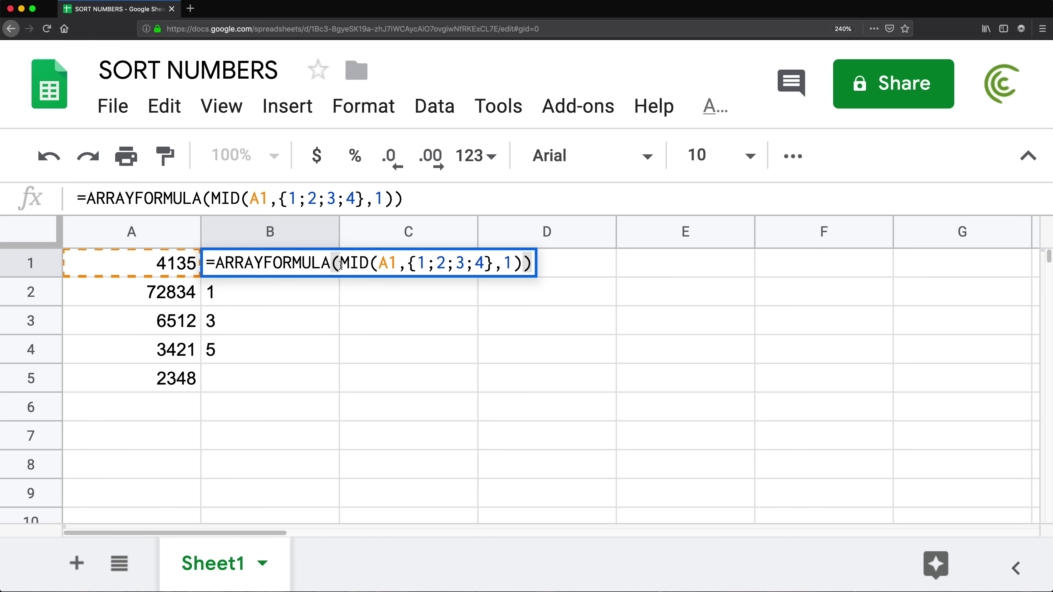
{"action": "left_click", "coordinate": [216, 264]}
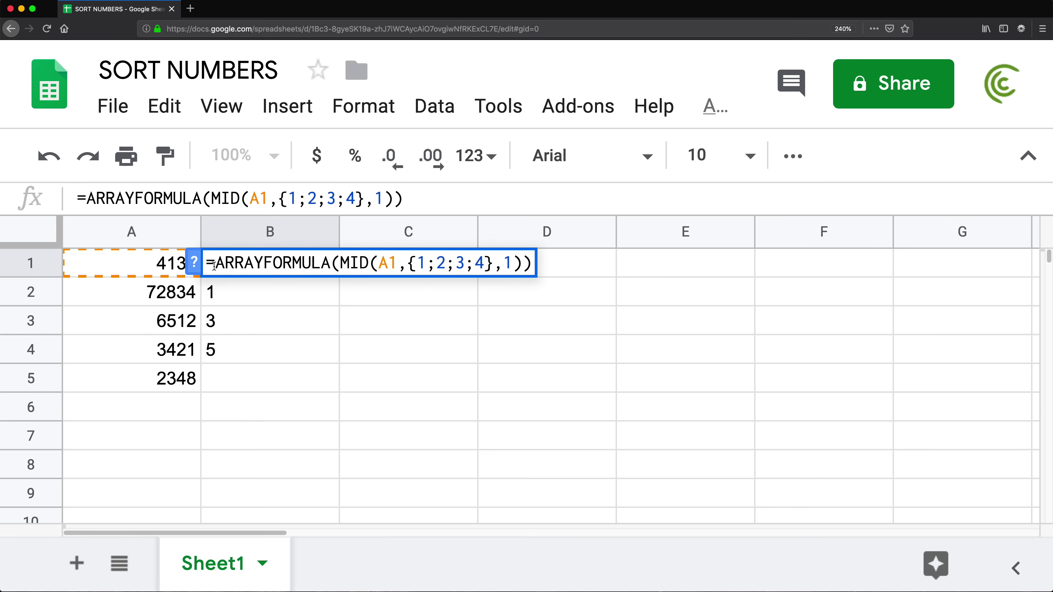
{"action": "type", "text": "sof"}
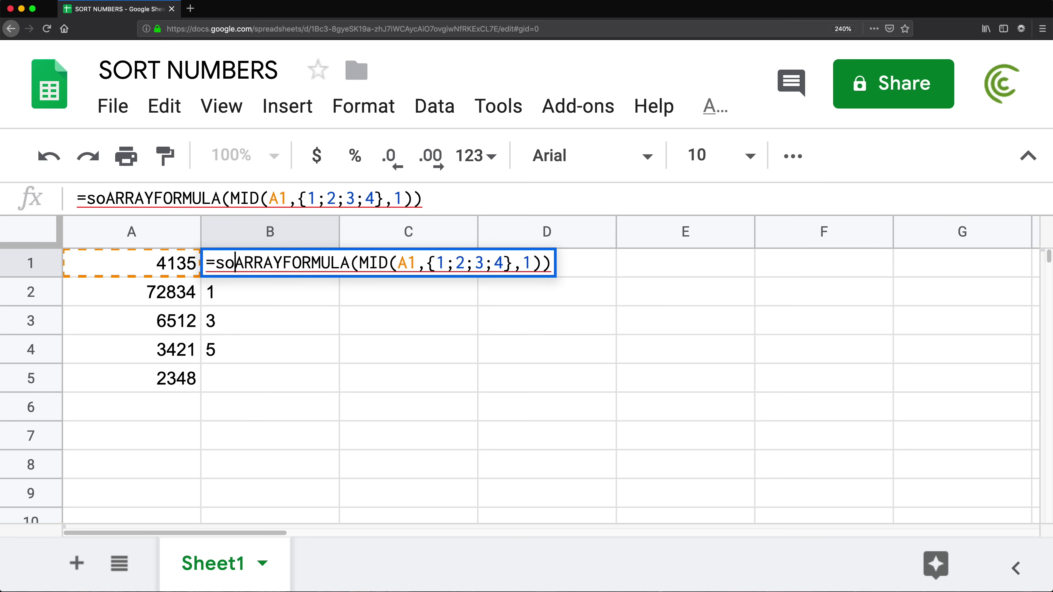
{"action": "key", "text": "BackSpace"}
{"action": "type", "text": "rt("}
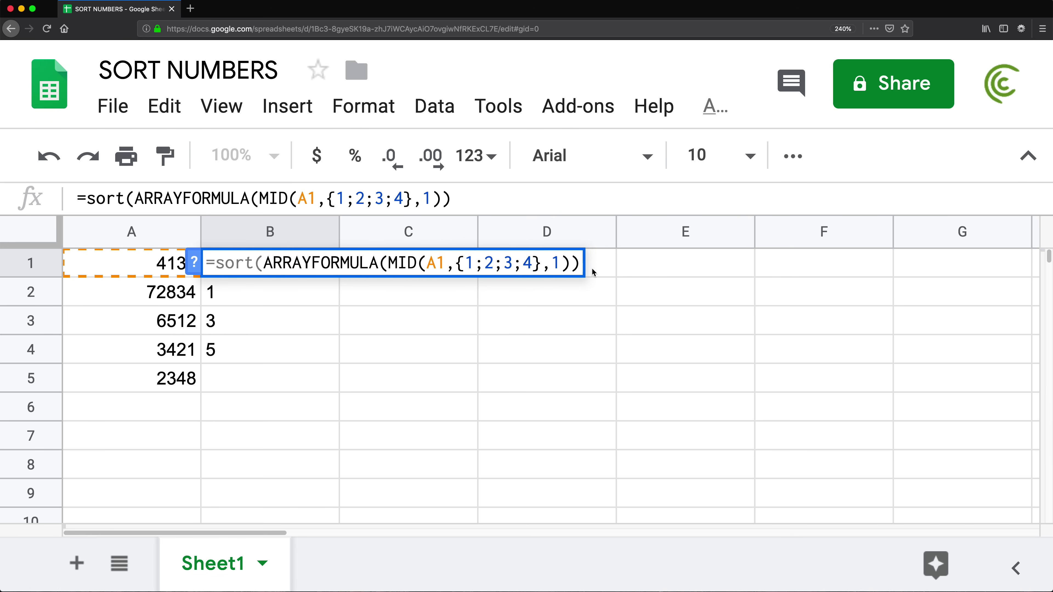
{"action": "left_click", "coordinate": [577, 262]}
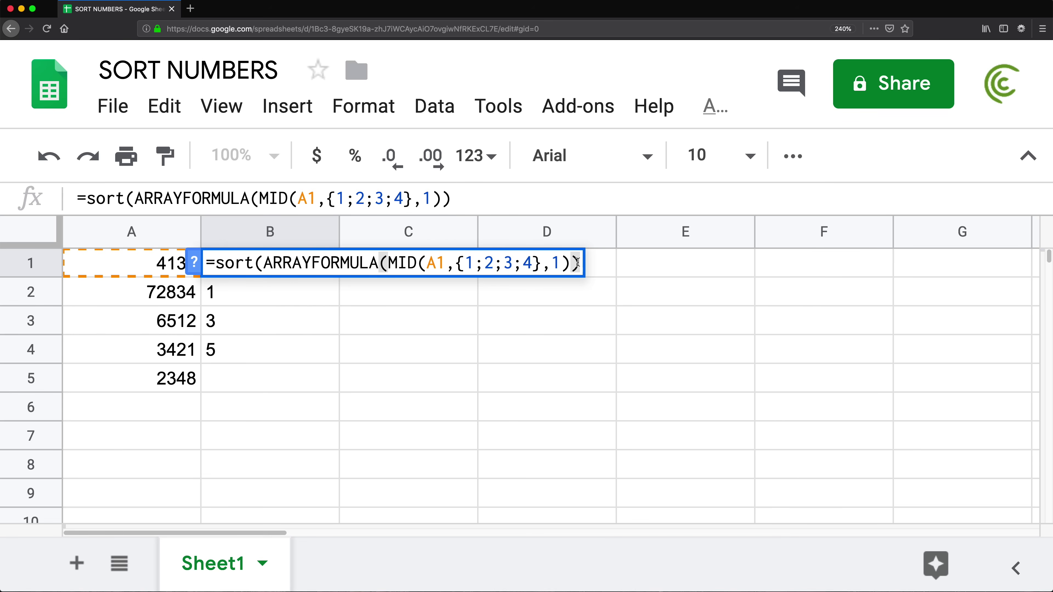
{"action": "key", "text": "Return"}
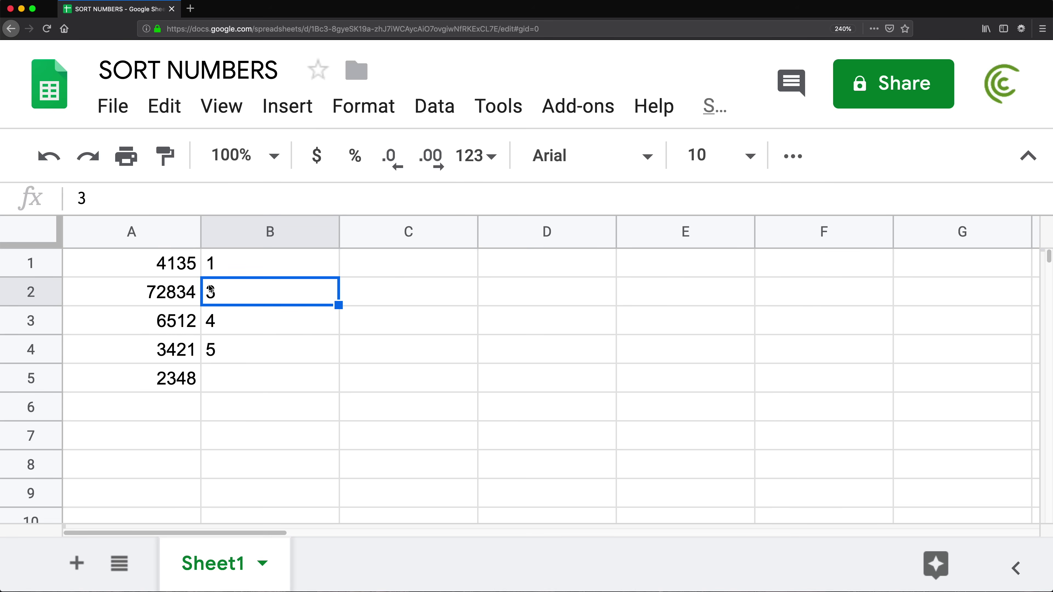
{"action": "left_click", "coordinate": [222, 269]}
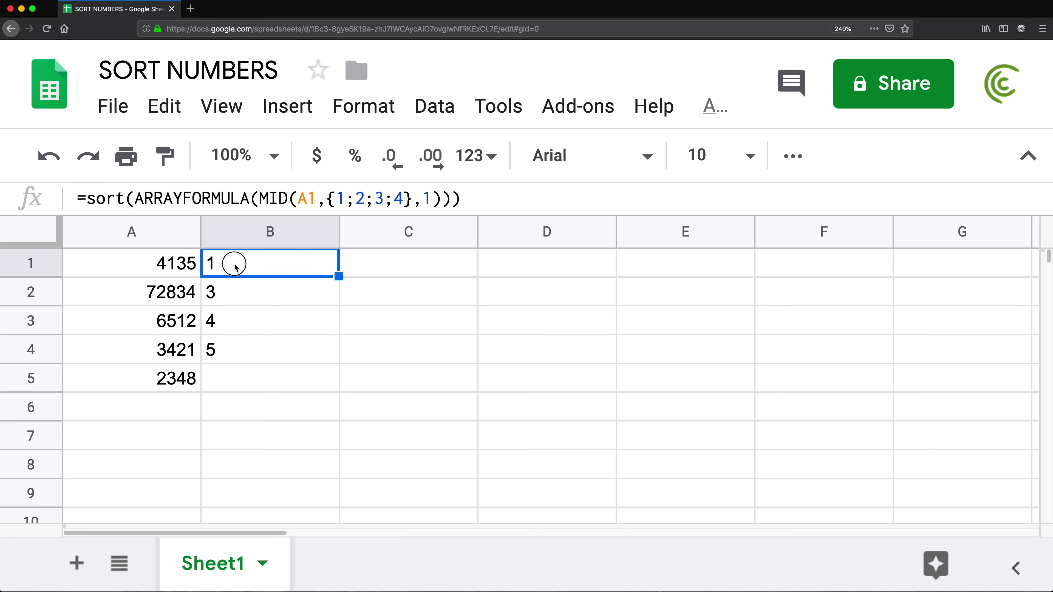
{"action": "double_click", "coordinate": [217, 263]}
{"action": "left_click", "coordinate": [220, 261]}
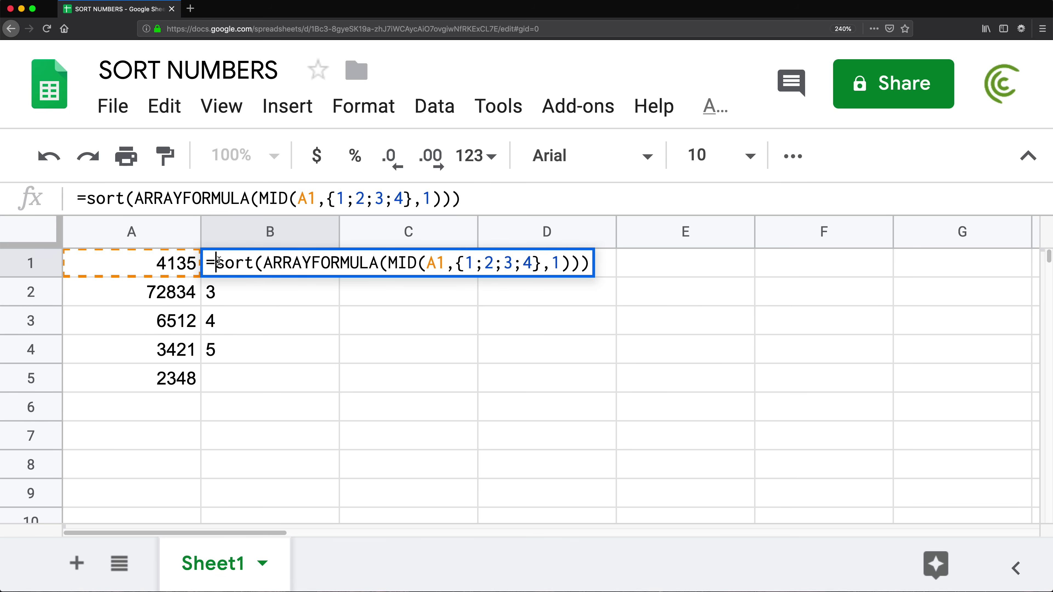
{"action": "type", "text": "JOIN("}
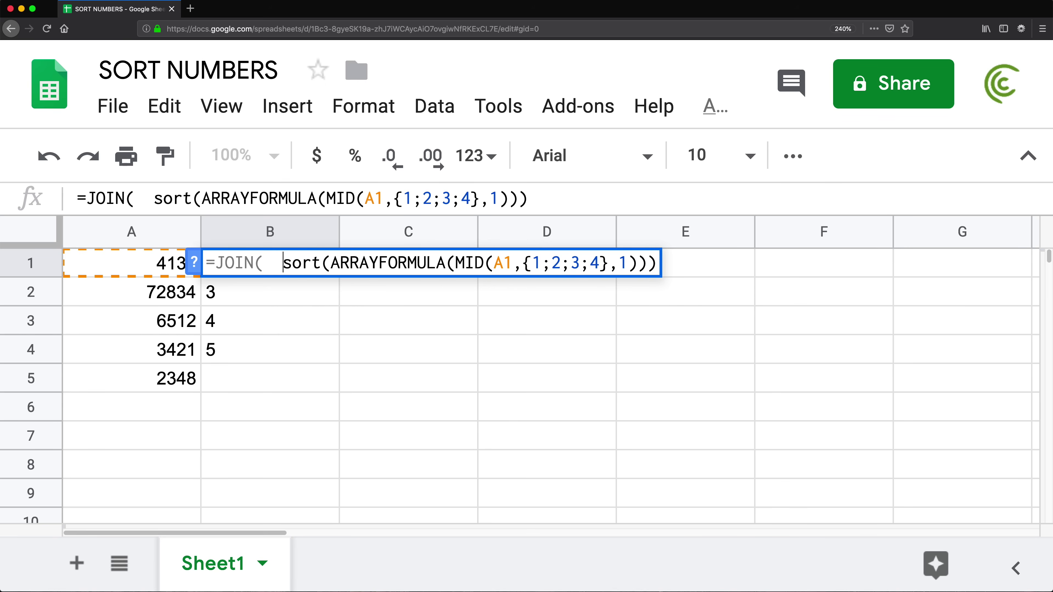
{"action": "left_click", "coordinate": [273, 263]}
{"action": "left_click", "coordinate": [264, 263]}
{"action": "left_click", "coordinate": [253, 263]}
{"action": "key", "text": "BackSpace"}
{"action": "key", "text": "BackSpace"}
{"action": "key", "text": "BackSpace"}
{"action": "key", "text": "BackSpace"}
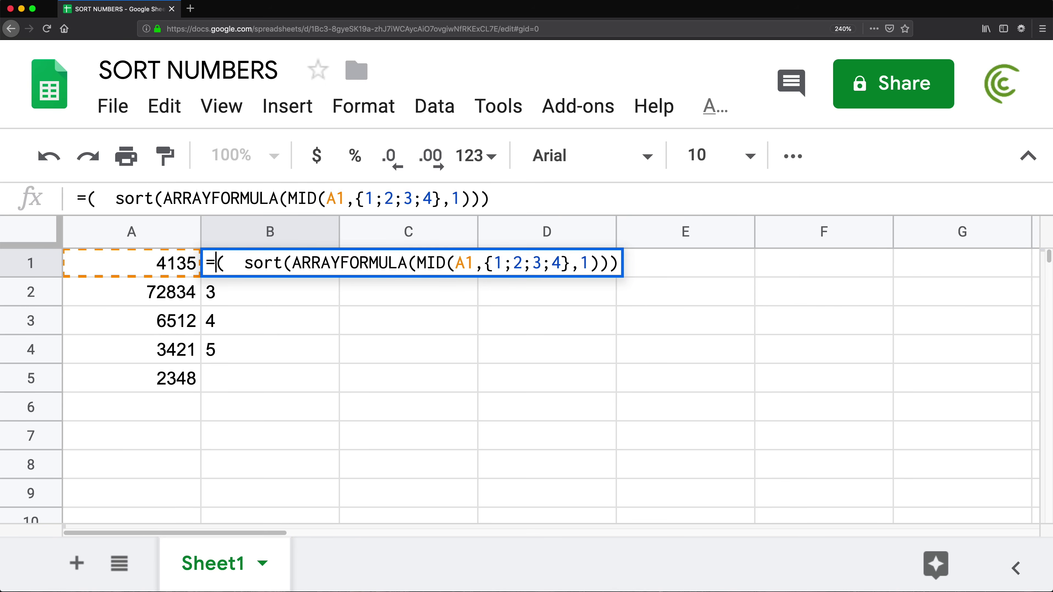
Step: Wrap B1's SORT expression in CONCATENATE, giving =CONCATENATE(sort(ARRAYFORMULA(MID(A1,{1;2;3;4},1))))
{"action": "type", "text": "con"}
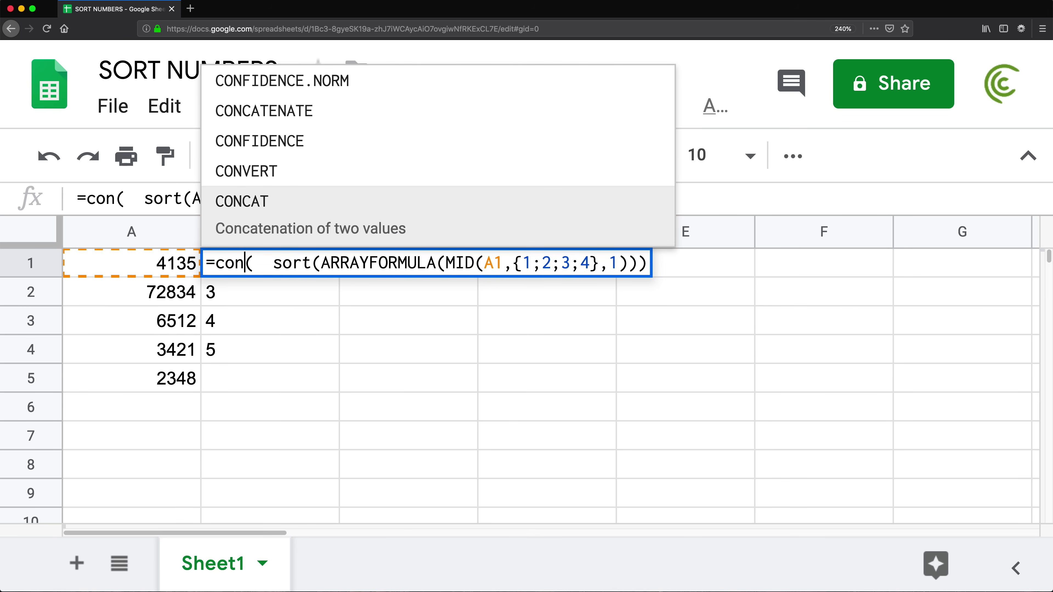
{"action": "key", "text": "Tab"}
{"action": "key", "text": "BackSpace"}
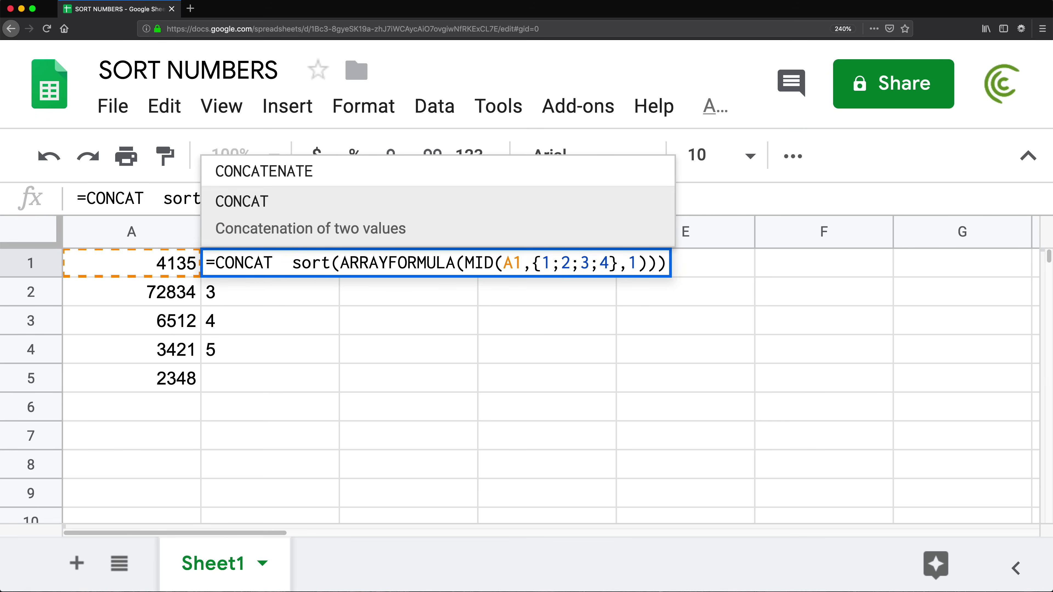
{"action": "key", "text": "Up"}
{"action": "key", "text": "Tab"}
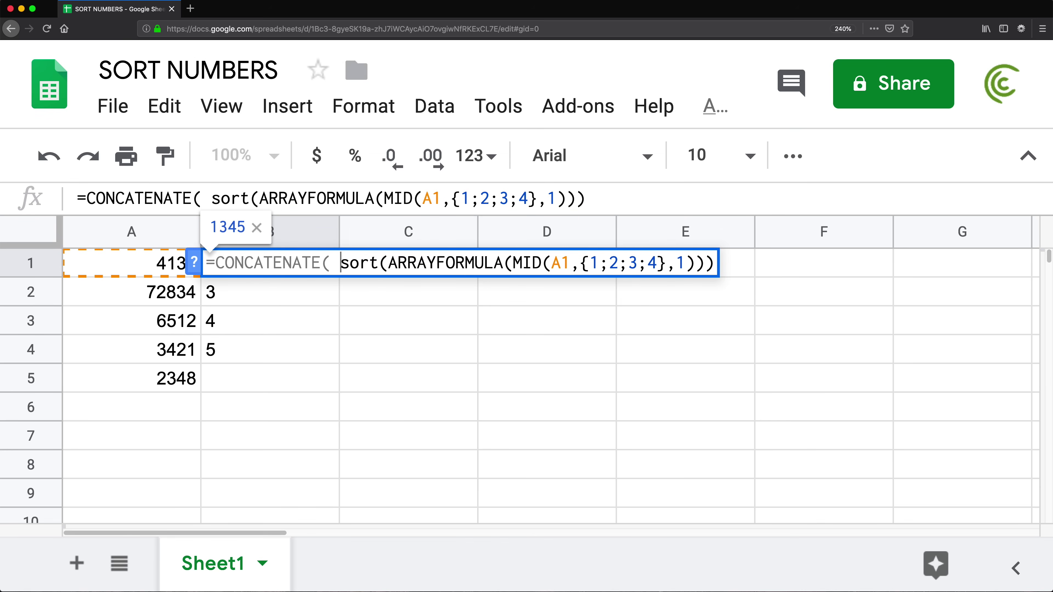
{"action": "key", "text": "BackSpace"}
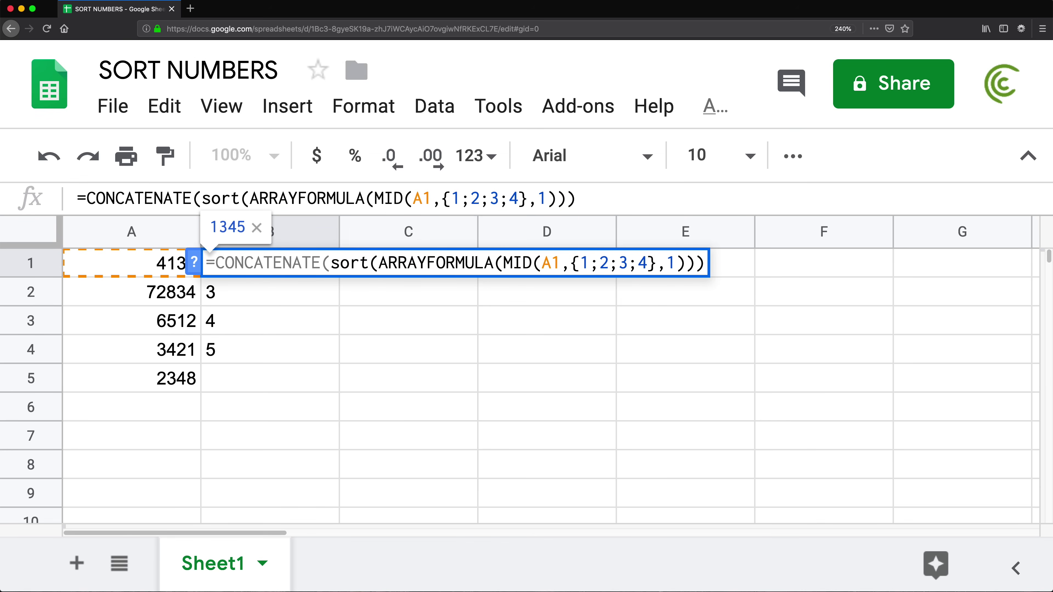
{"action": "left_click", "coordinate": [701, 262]}
{"action": "type", "text": ")"}
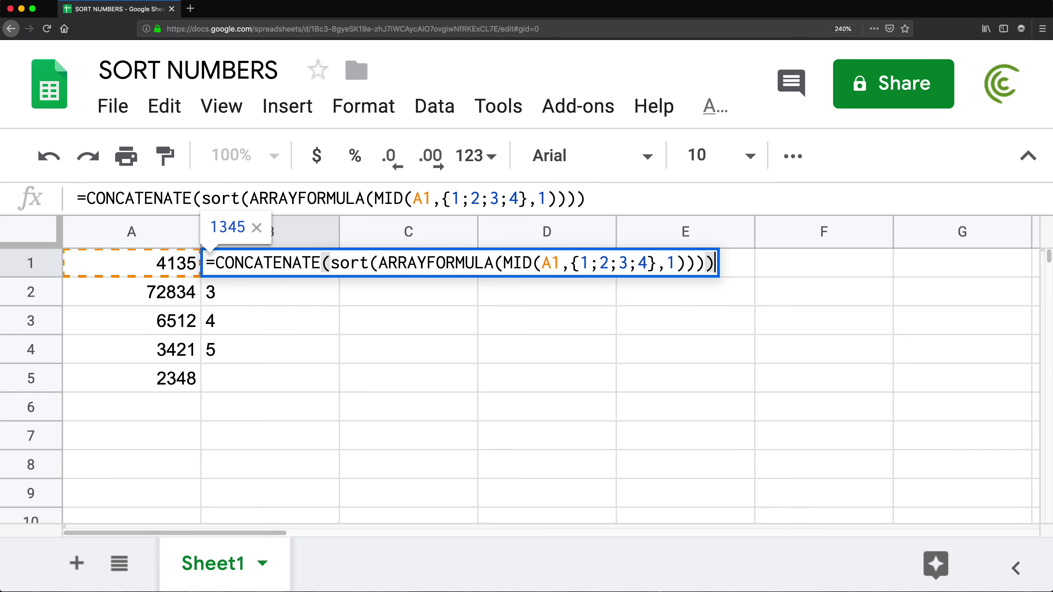
{"action": "key", "text": "Return"}
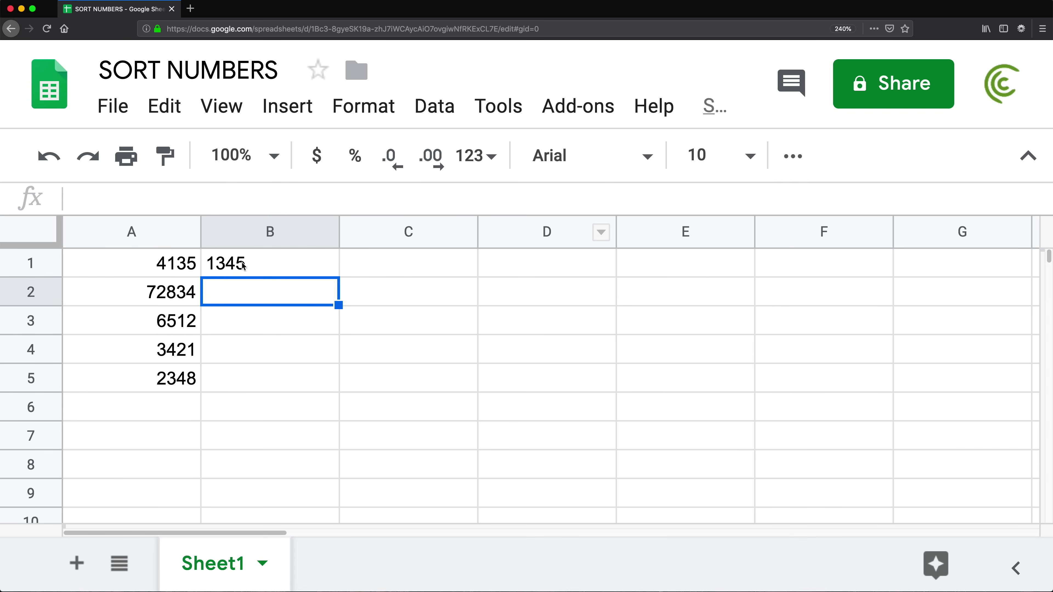
Step: Append +0 to B1's CONCATENATE formula so the sorted digits become a number
{"action": "left_click", "coordinate": [252, 260]}
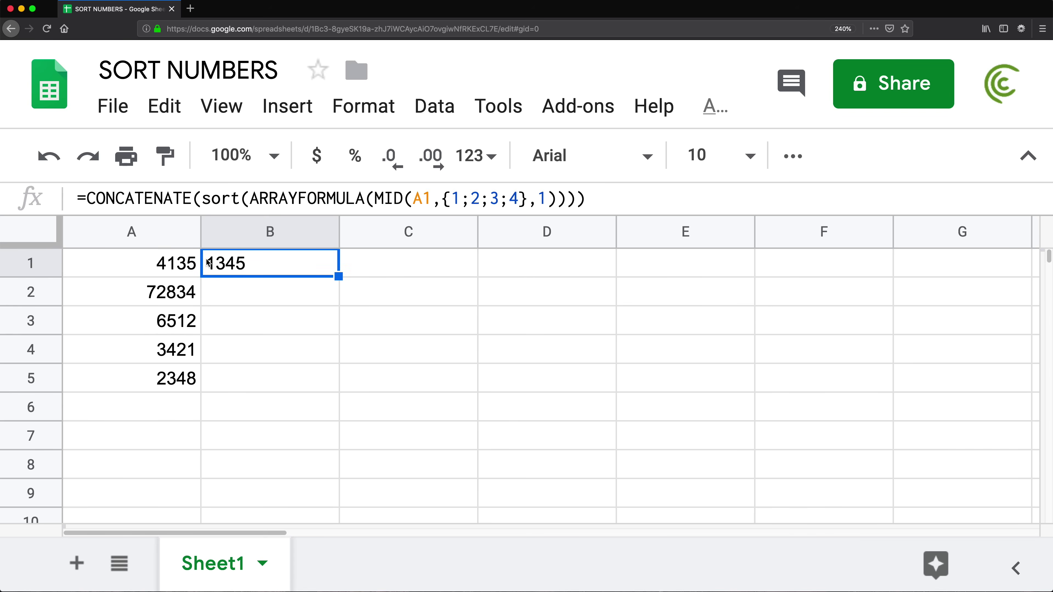
{"action": "double_click", "coordinate": [264, 262]}
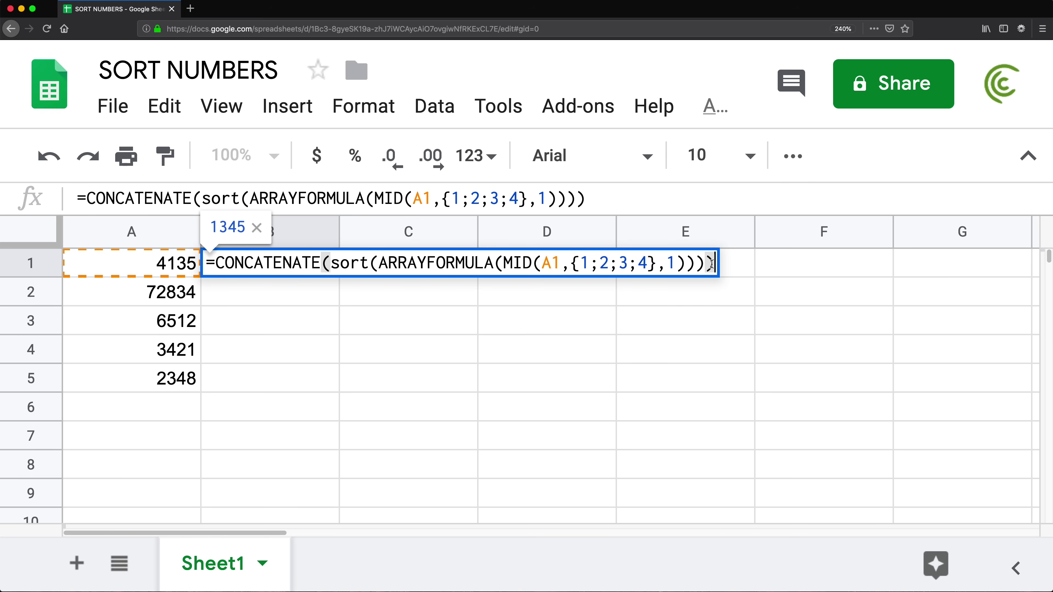
{"action": "type", "text": "+0"}
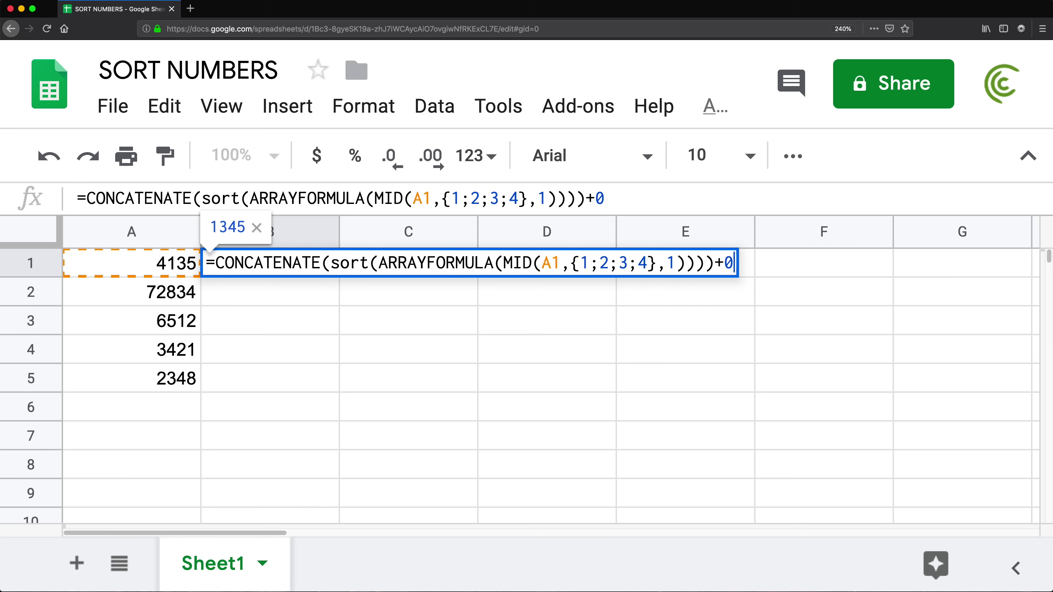
{"action": "key", "text": "Return"}
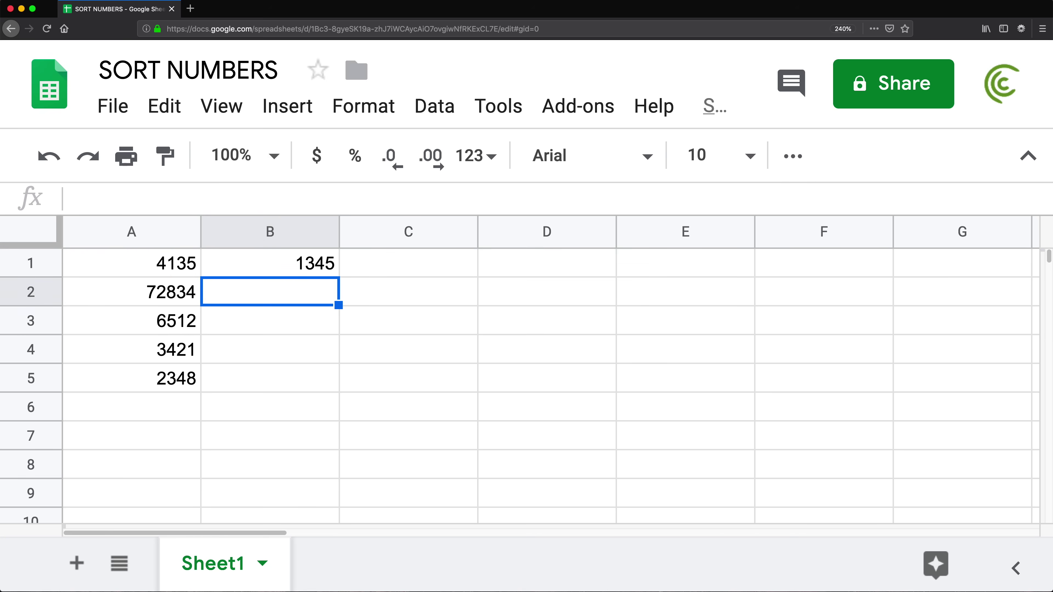
{"action": "left_click", "coordinate": [317, 269]}
{"action": "double_click", "coordinate": [306, 269]}
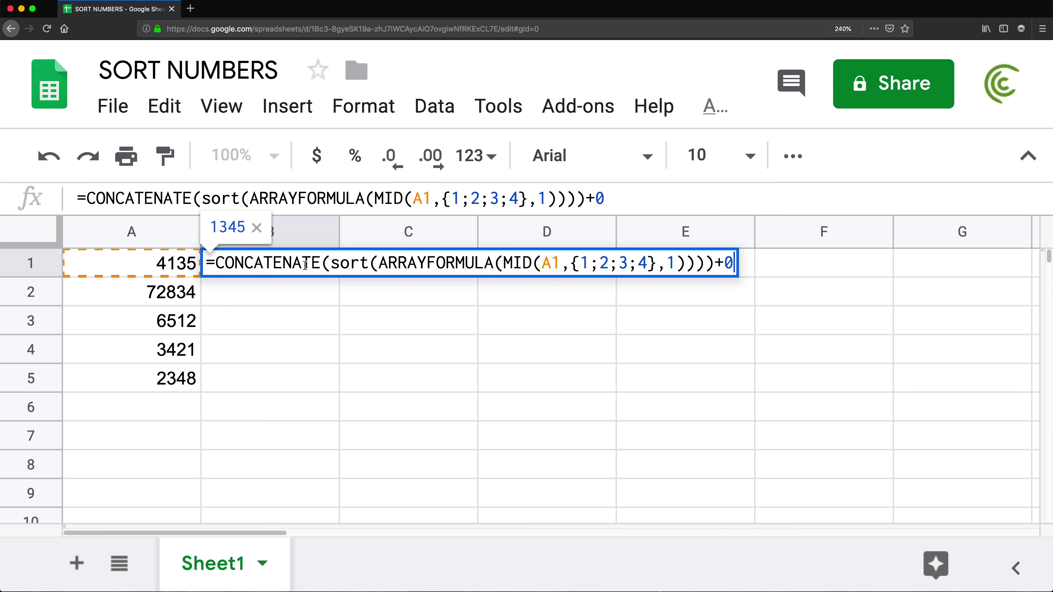
{"action": "key", "text": "Return"}
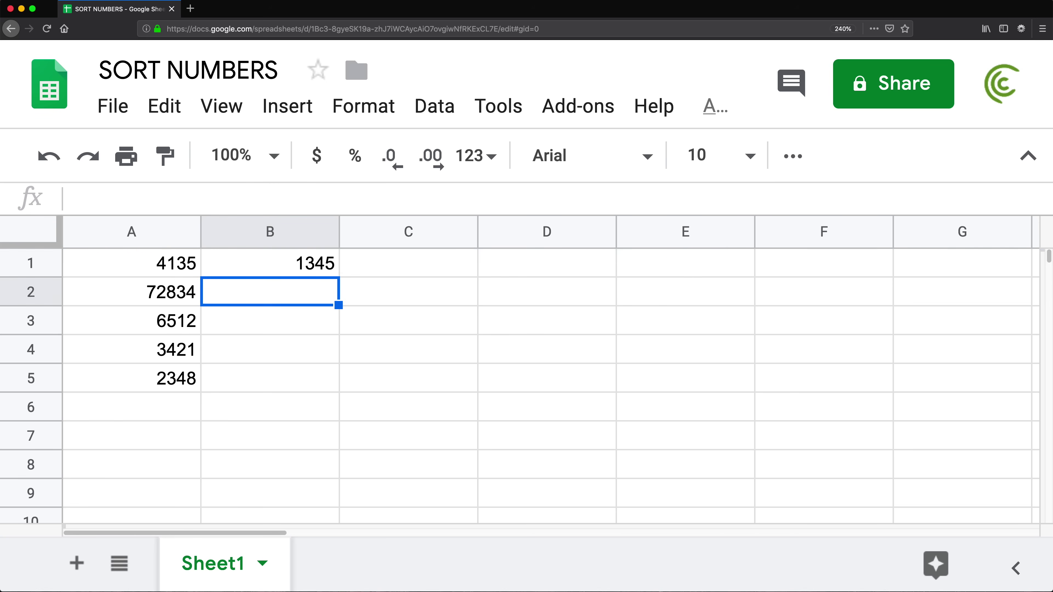
Step: Fill B1's digit-sorting formula down through B5, alongside the numbers in column A
{"action": "left_click", "coordinate": [318, 273]}
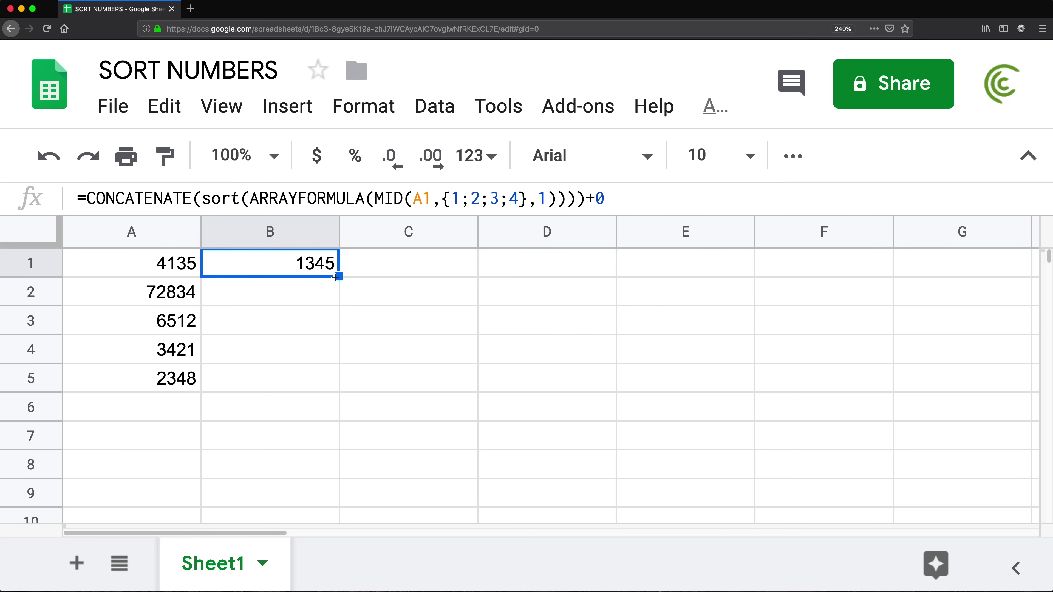
{"action": "left_click_drag", "start_coordinate": [337, 277], "coordinate": [337, 380]}
{"action": "left_click_drag", "start_coordinate": [172, 327], "coordinate": [182, 383]}
{"action": "left_click", "coordinate": [165, 267]}
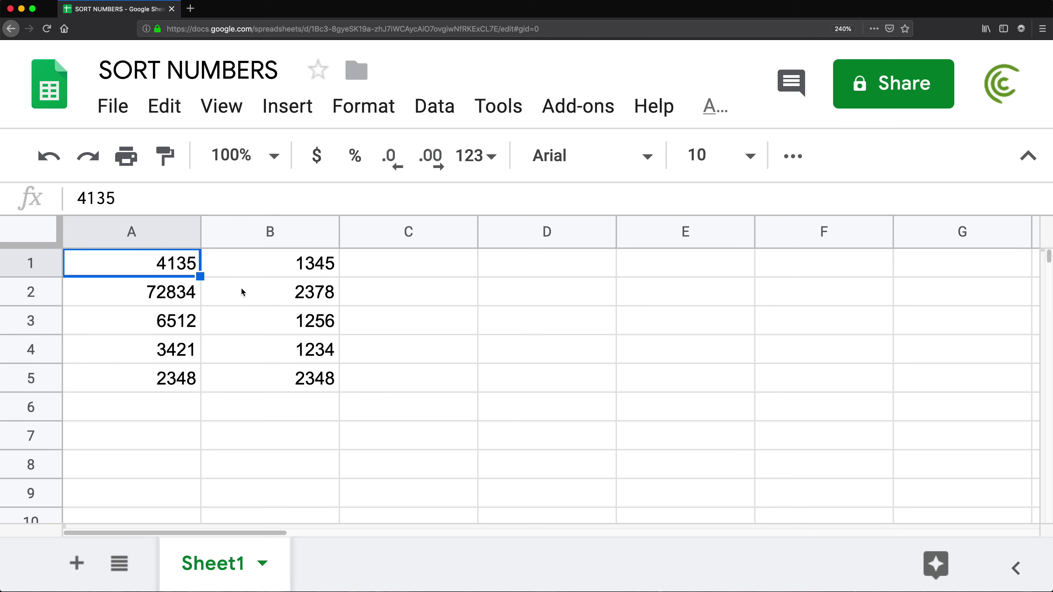
Step: Extend the start-position array in B2's formula to {1;2;3;4;5} for the five-digit number in A2
{"action": "left_click", "coordinate": [172, 296]}
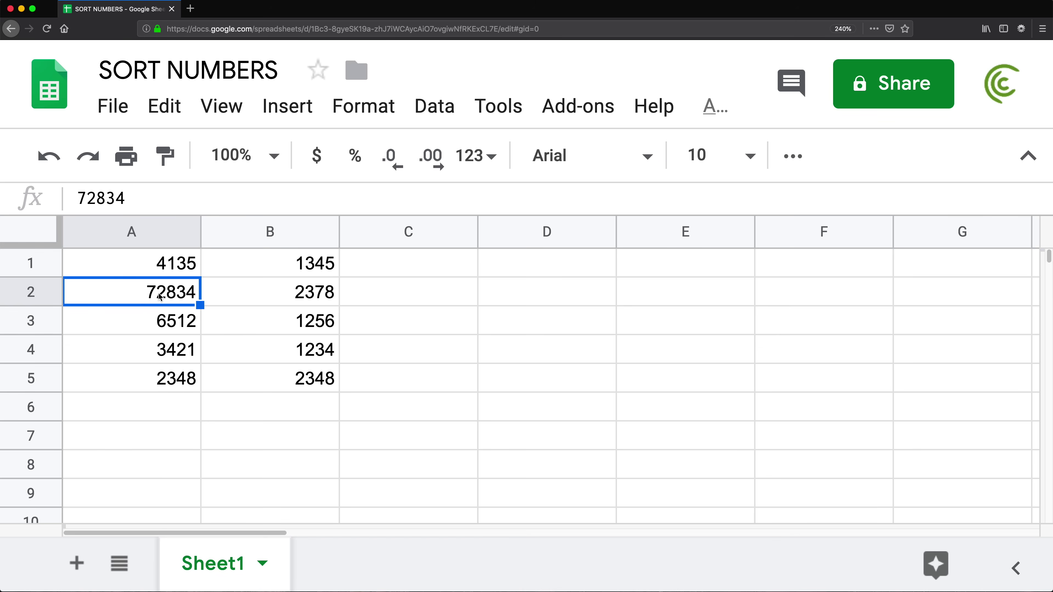
{"action": "double_click", "coordinate": [274, 291]}
{"action": "left_click", "coordinate": [647, 288]}
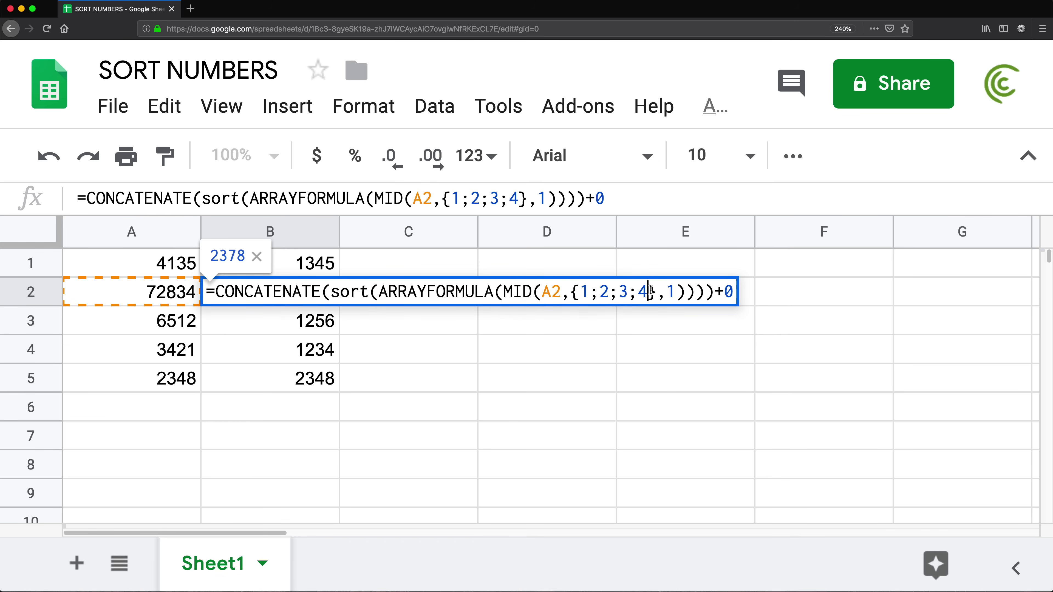
{"action": "type", "text": ";5"}
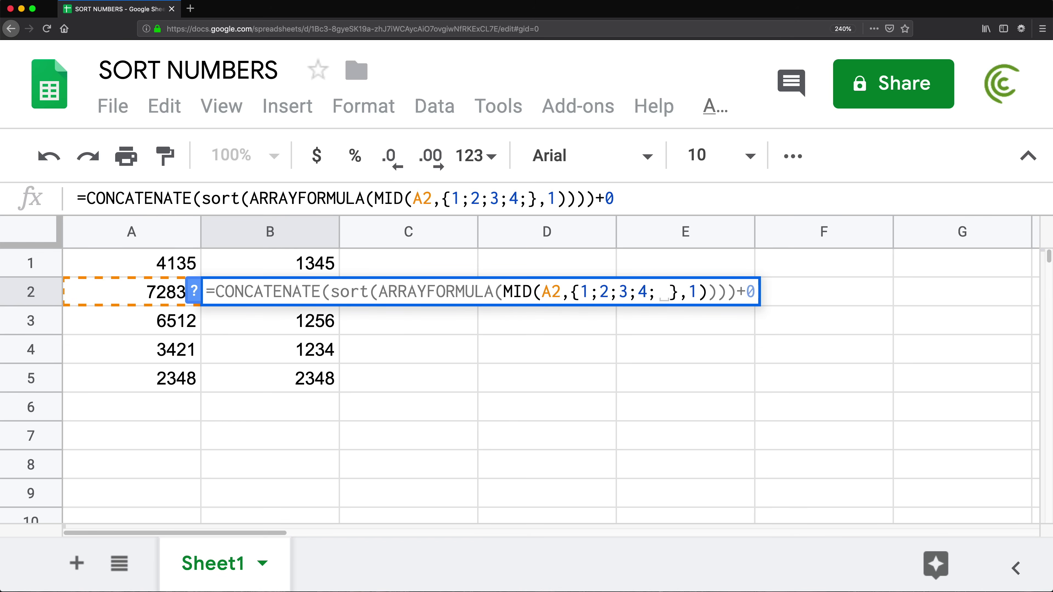
{"action": "key", "text": "Return"}
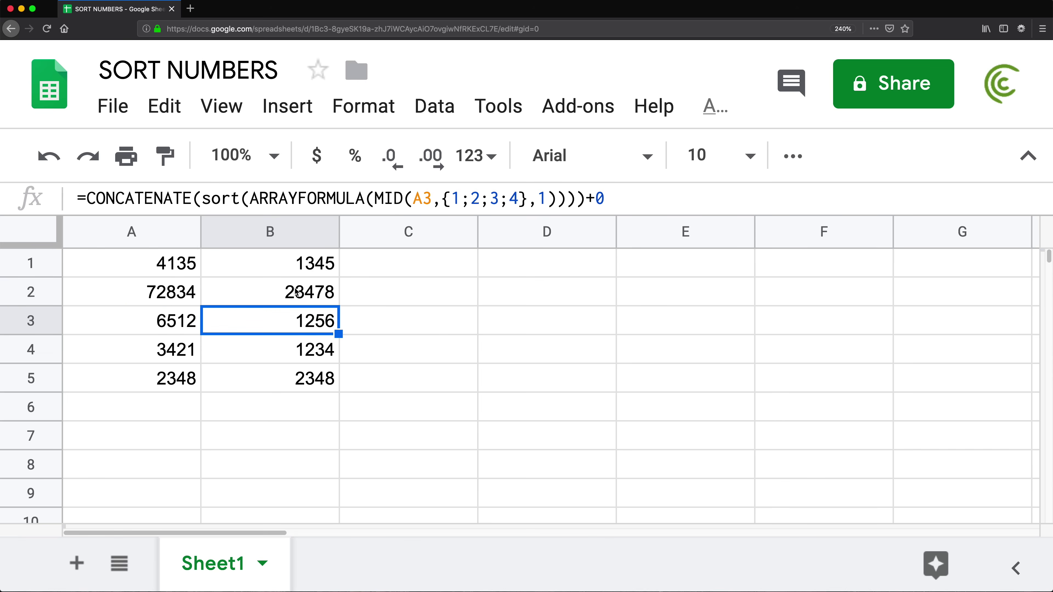
Step: Examine the hard-coded start-position array in B1's MID formula
{"action": "double_click", "coordinate": [289, 262]}
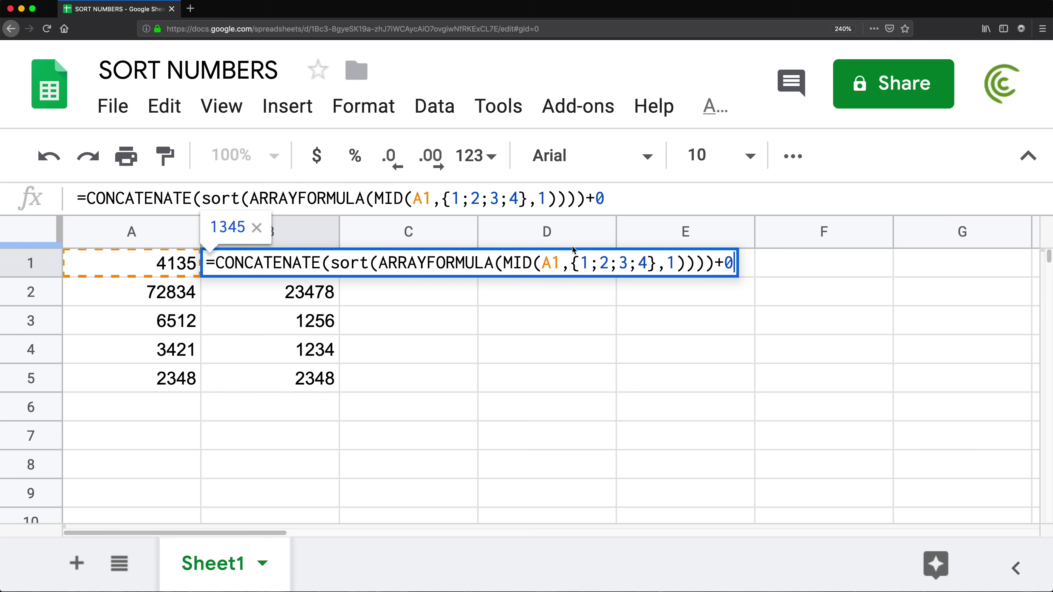
{"action": "left_click_drag", "start_coordinate": [572, 262], "coordinate": [656, 262]}
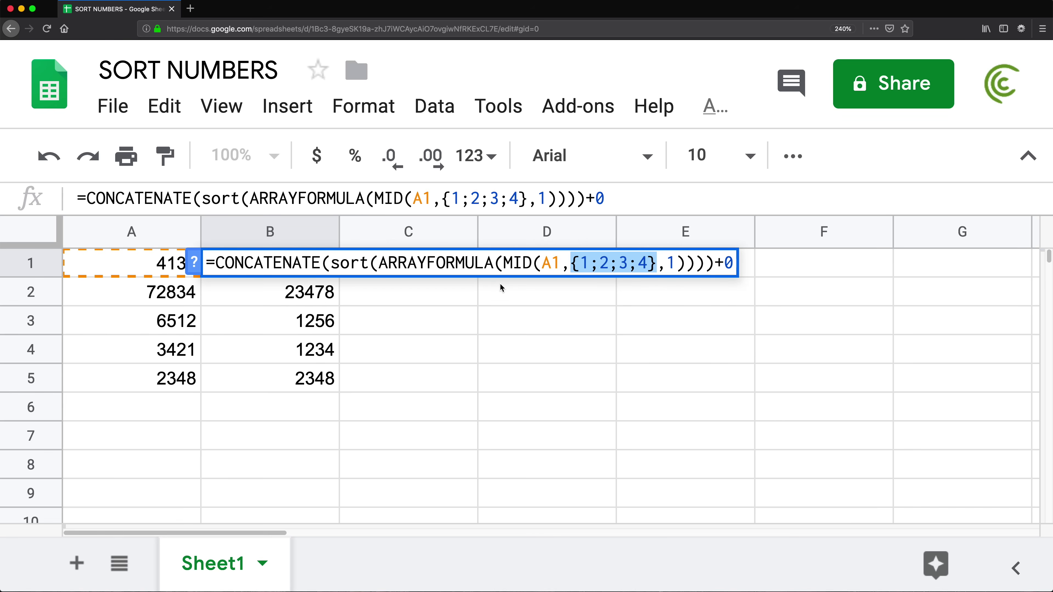
{"action": "key", "text": "Return"}
{"action": "key", "text": "Up"}
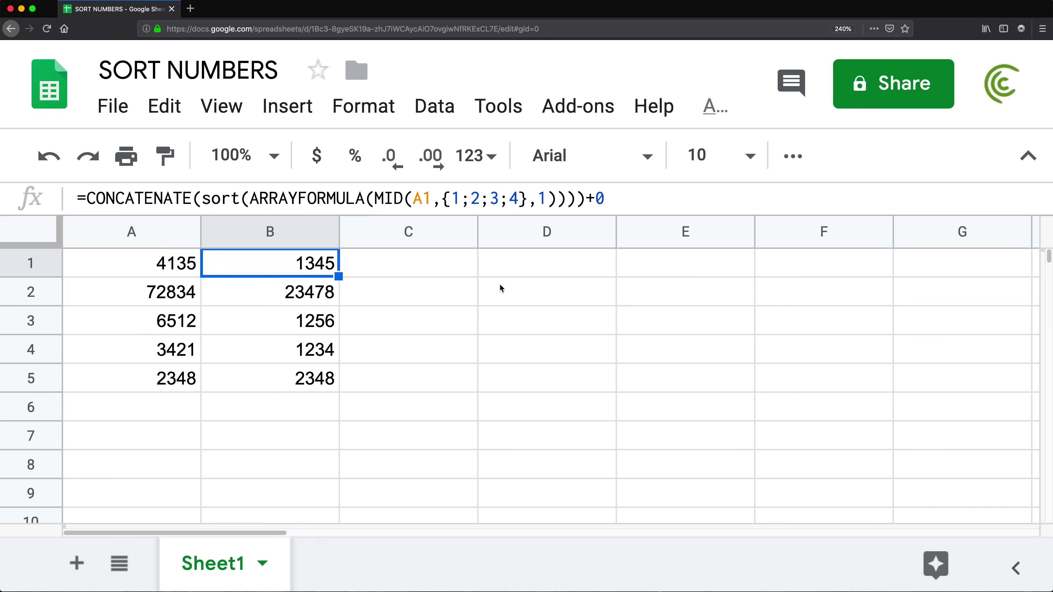
{"action": "double_click", "coordinate": [271, 259]}
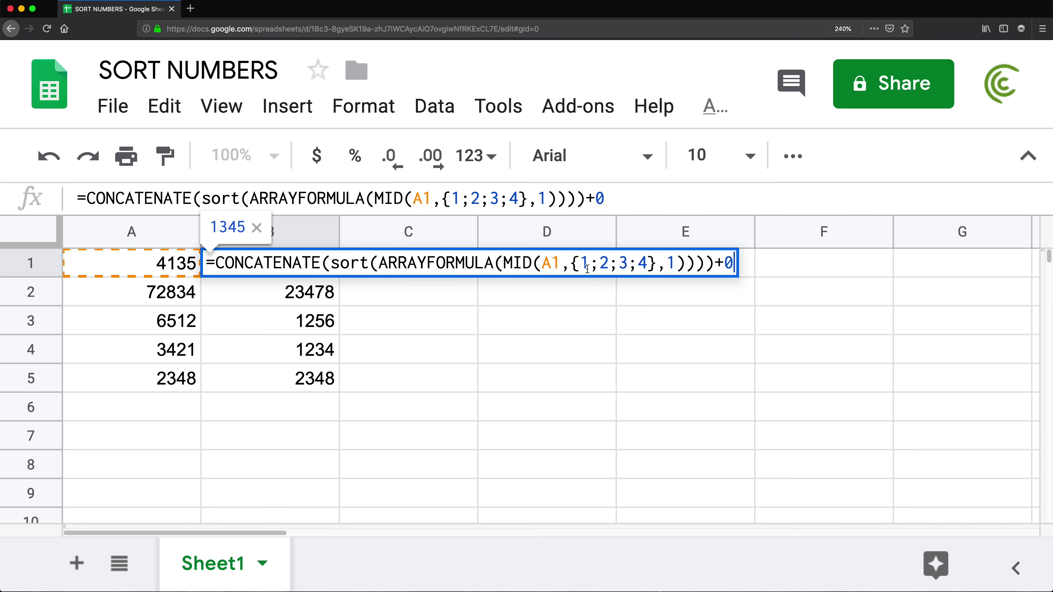
{"action": "left_click_drag", "start_coordinate": [570, 263], "coordinate": [653, 262]}
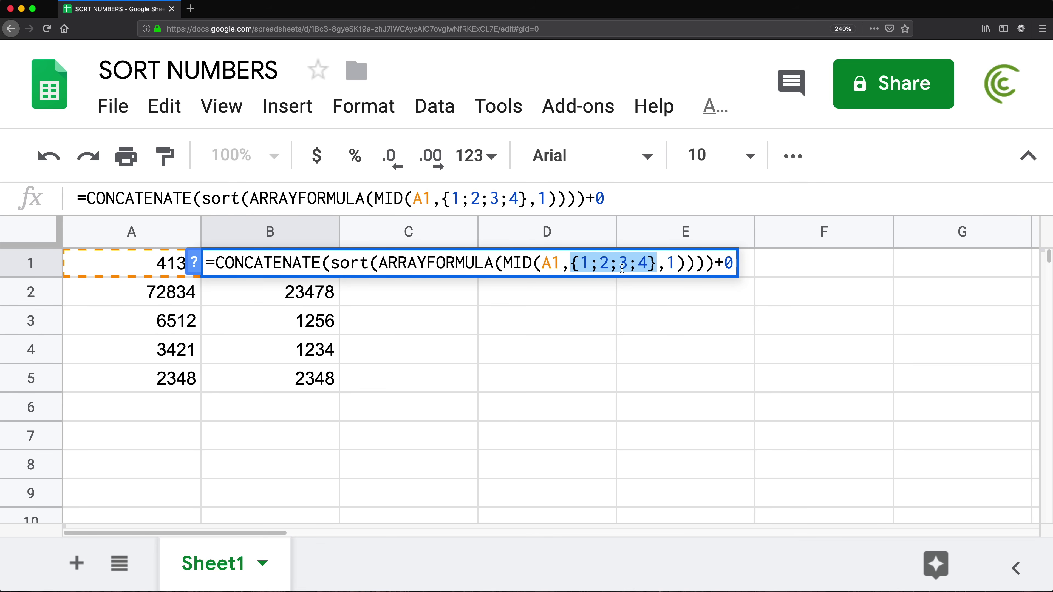
{"action": "key", "text": "Return"}
Step: Build the formula =ROW(A1:A4) in cell D1 to generate a list of row numbers
{"action": "key", "text": "Up"}
{"action": "key", "text": "Right"}
{"action": "key", "text": "Right"}
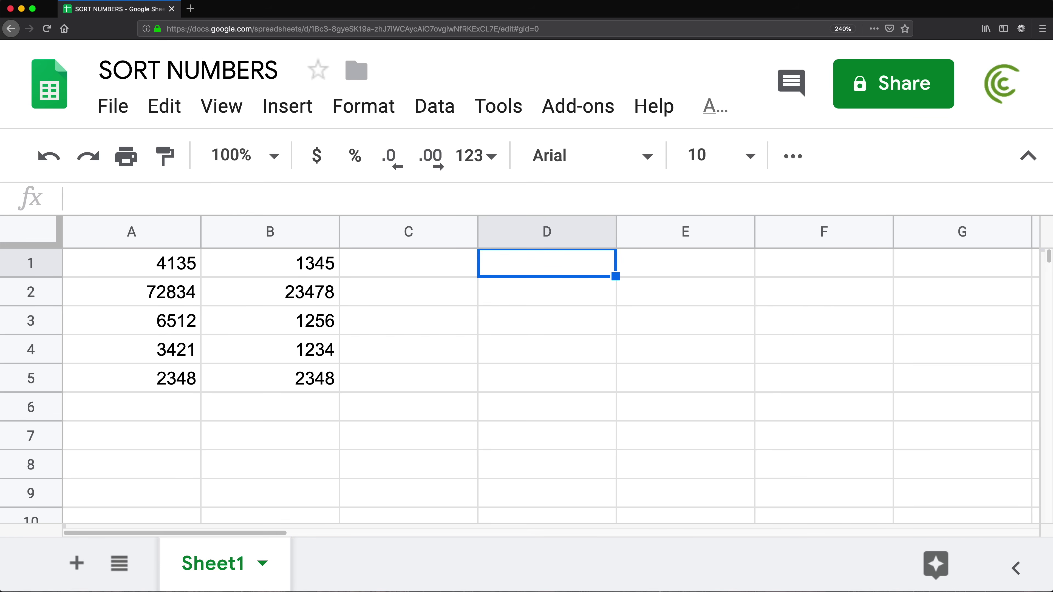
{"action": "type", "text": "="}
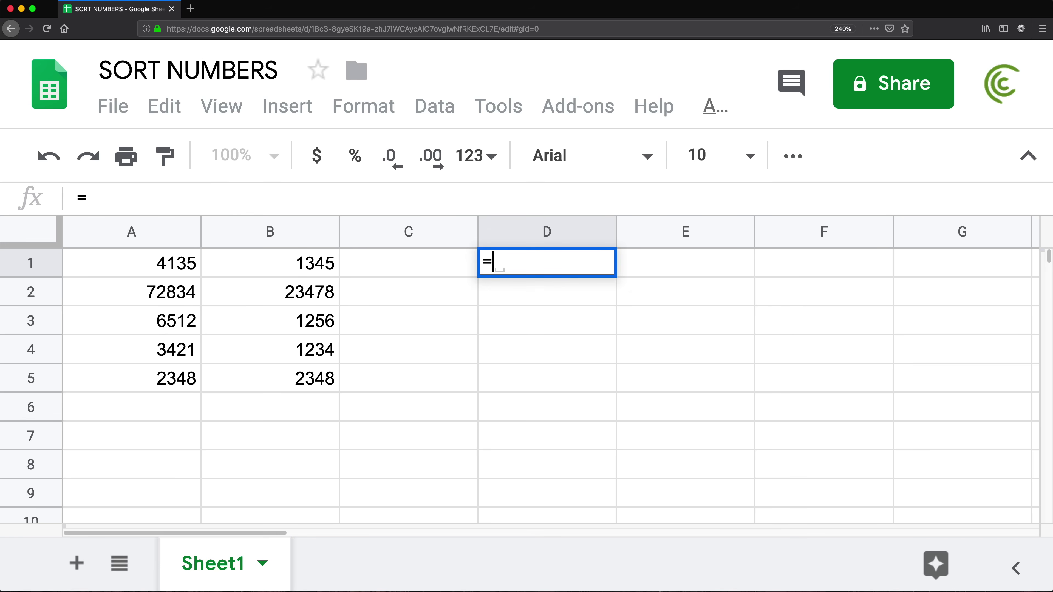
{"action": "type", "text": "ROW("}
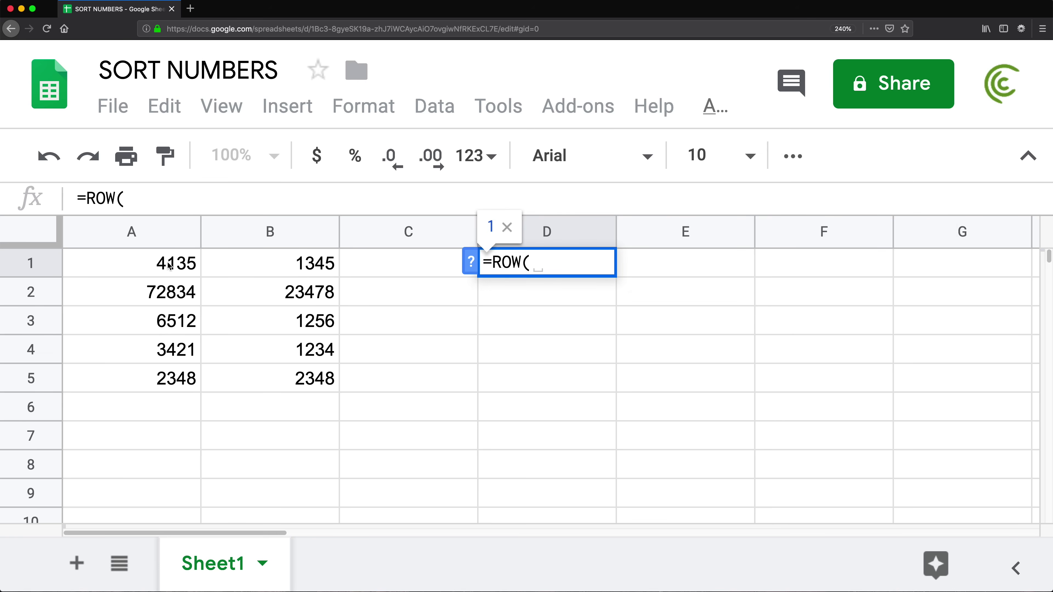
{"action": "left_click_drag", "start_coordinate": [165, 261], "coordinate": [158, 355]}
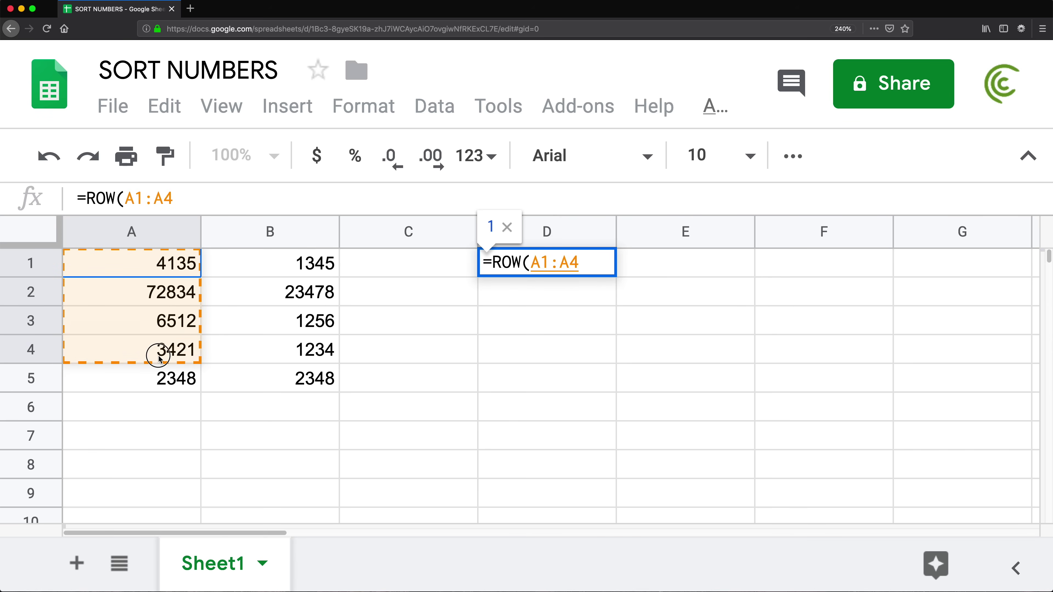
{"action": "type", "text": ")"}
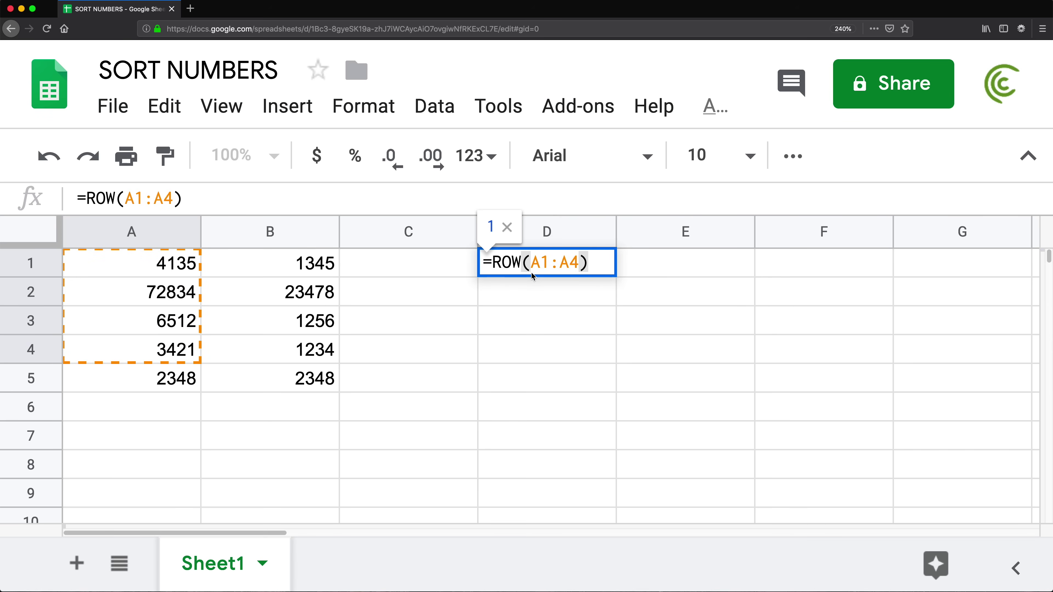
Step: Wrap D1's ROW formula in ARRAYFORMULA, giving =arrayformula(ROW(A1:A4))
{"action": "left_click", "coordinate": [492, 261]}
{"action": "type", "text": "arrayfo"}
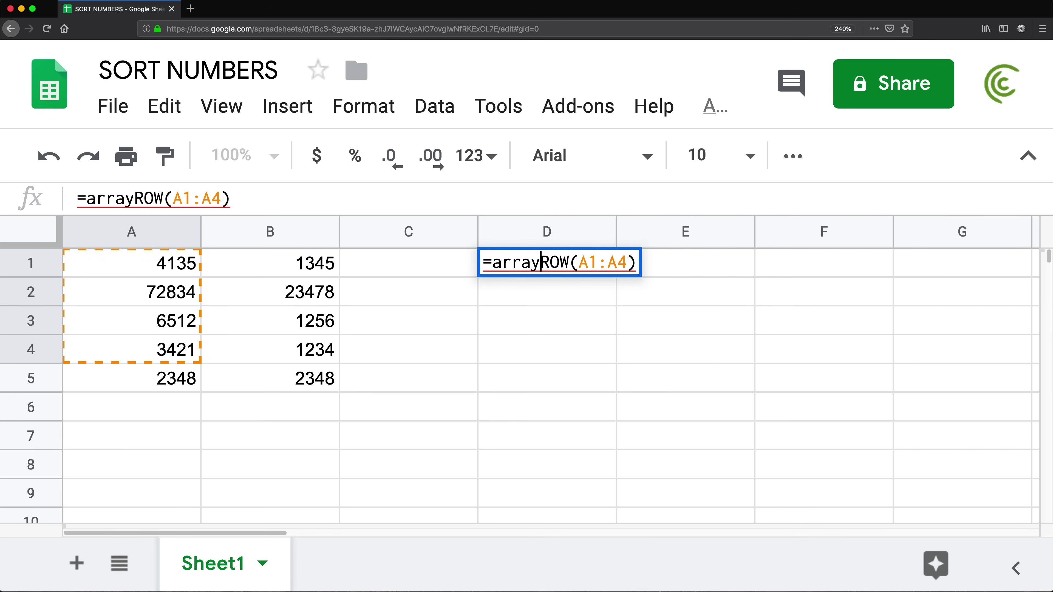
{"action": "type", "text": "rmula"}
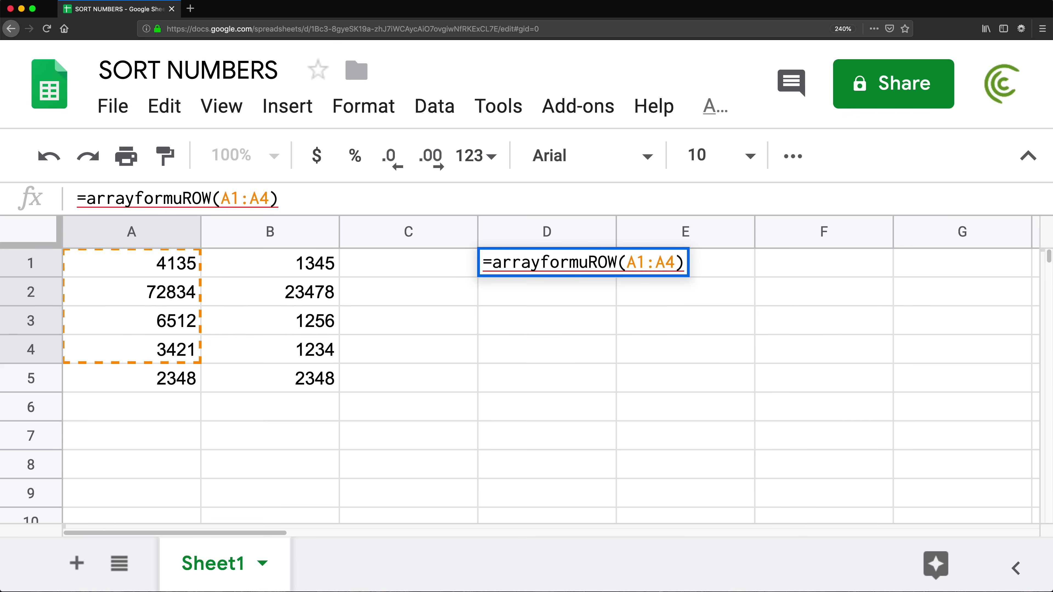
{"action": "type", "text": "("}
{"action": "key", "text": "Return"}
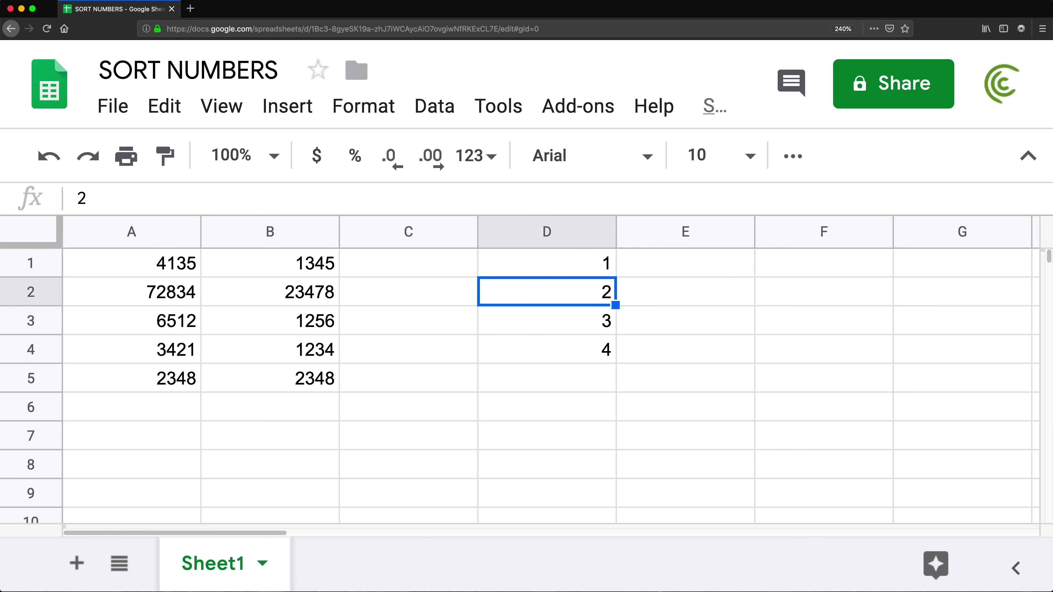
Step: Extend the range in D1's ROW formula to A1:A5
{"action": "key", "text": "Up"}
{"action": "key", "text": "Return"}
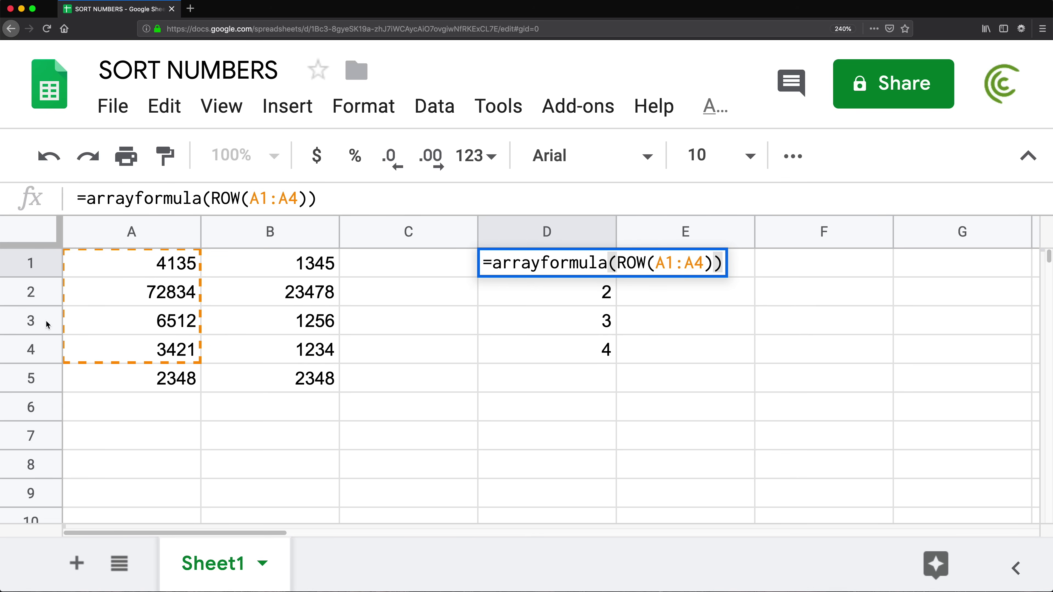
{"action": "left_click", "coordinate": [704, 261]}
{"action": "key", "text": "BackSpace"}
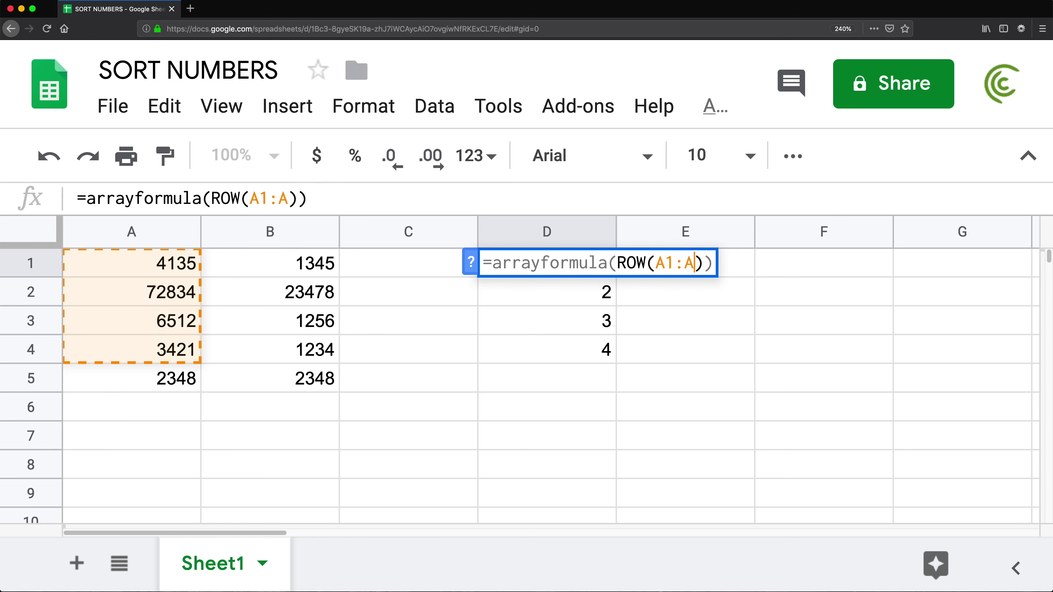
{"action": "key", "text": "Return"}
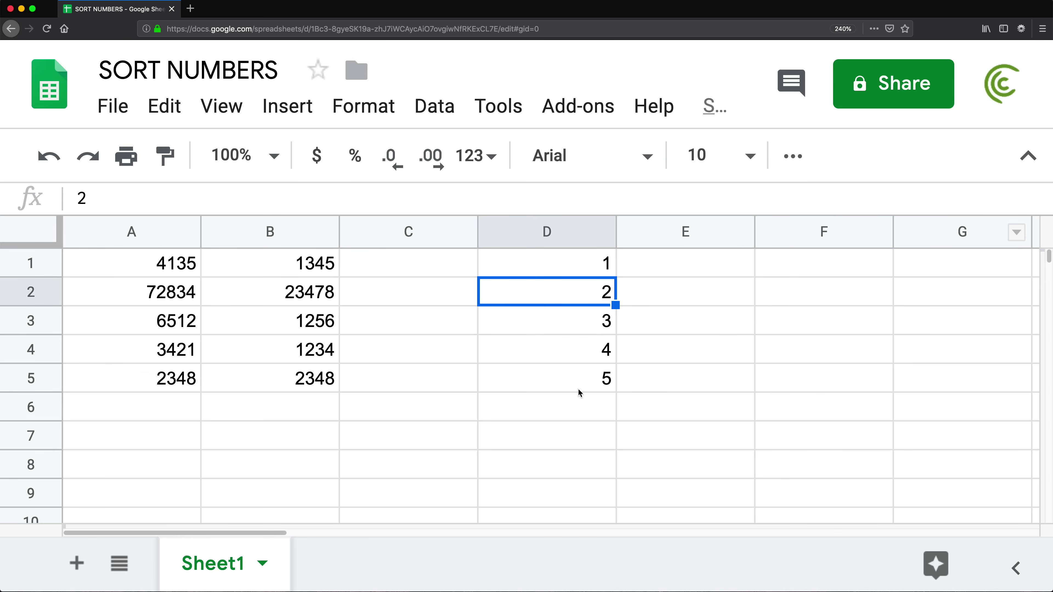
Step: Extend the range in D1's ROW formula to A1:A6
{"action": "double_click", "coordinate": [587, 265]}
{"action": "left_click", "coordinate": [699, 263]}
{"action": "key", "text": "BackSpace"}
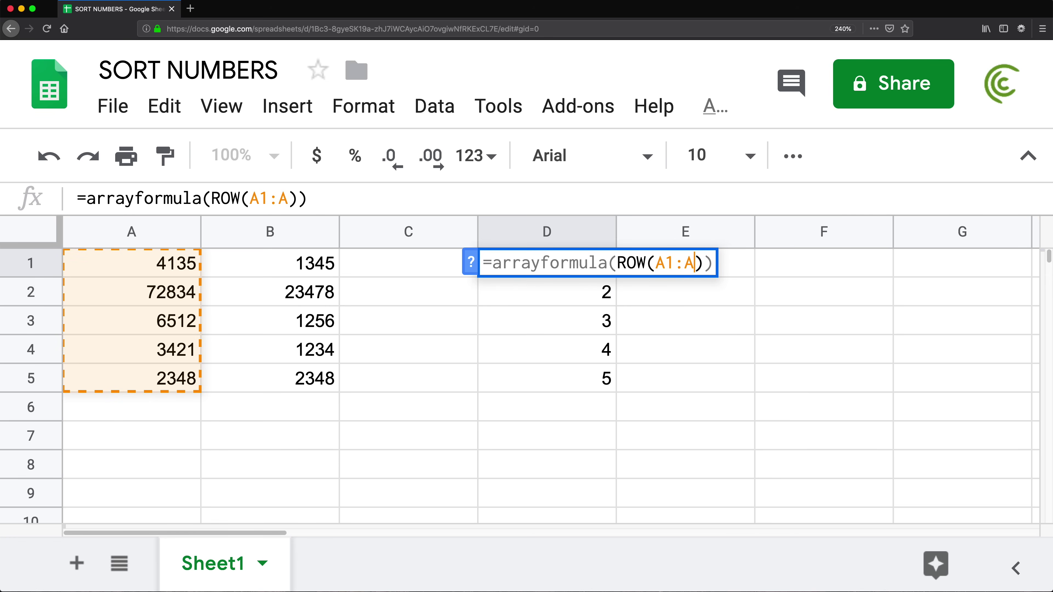
{"action": "key", "text": "Return"}
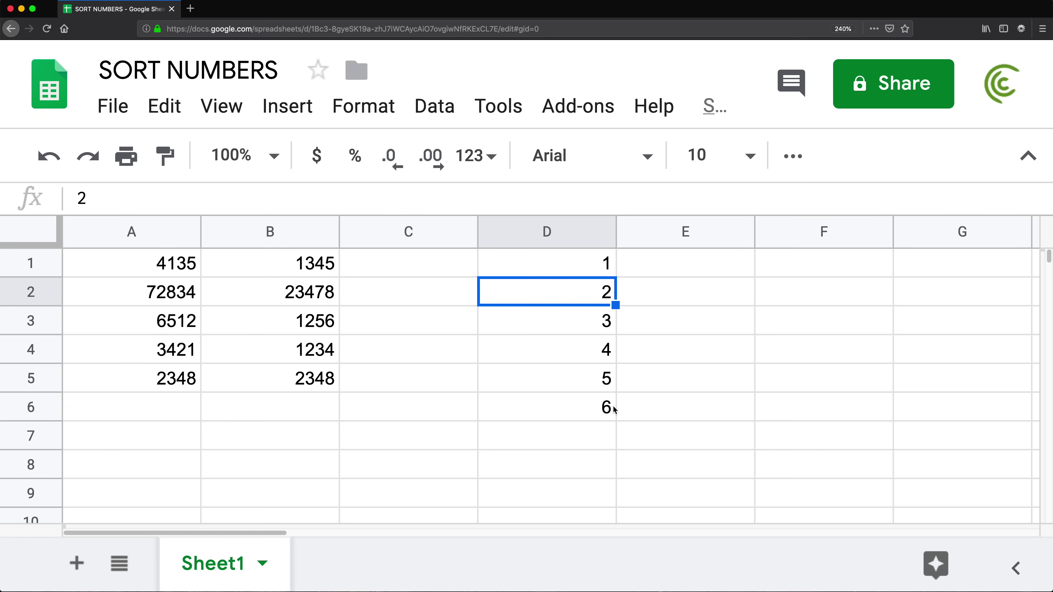
Step: Review the range reference in D1's ROW formula and set it back to A1:A4
{"action": "left_click", "coordinate": [599, 261]}
{"action": "double_click", "coordinate": [623, 264]}
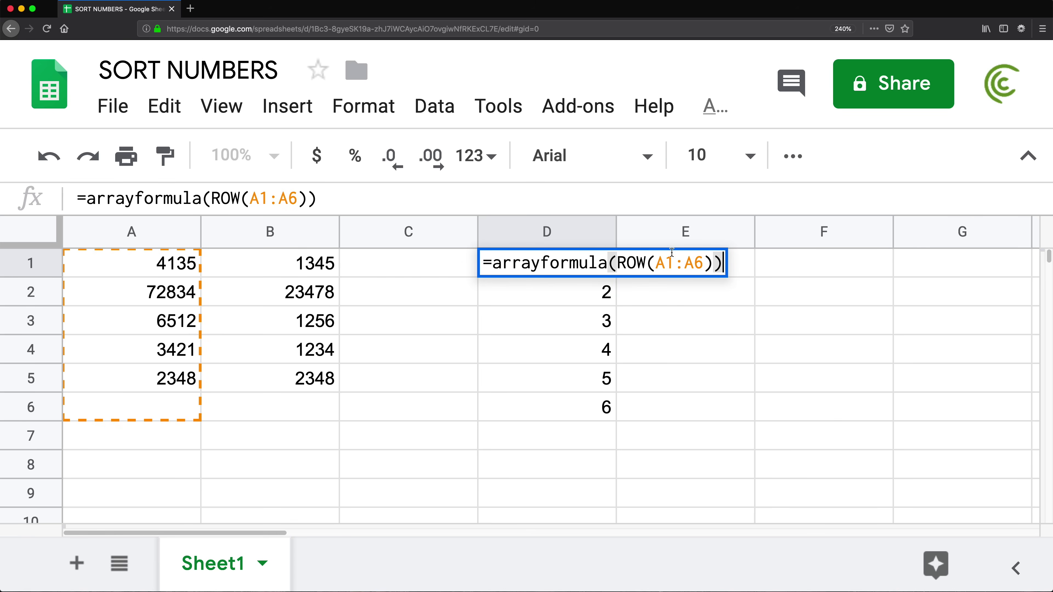
{"action": "left_click_drag", "start_coordinate": [655, 262], "coordinate": [705, 264]}
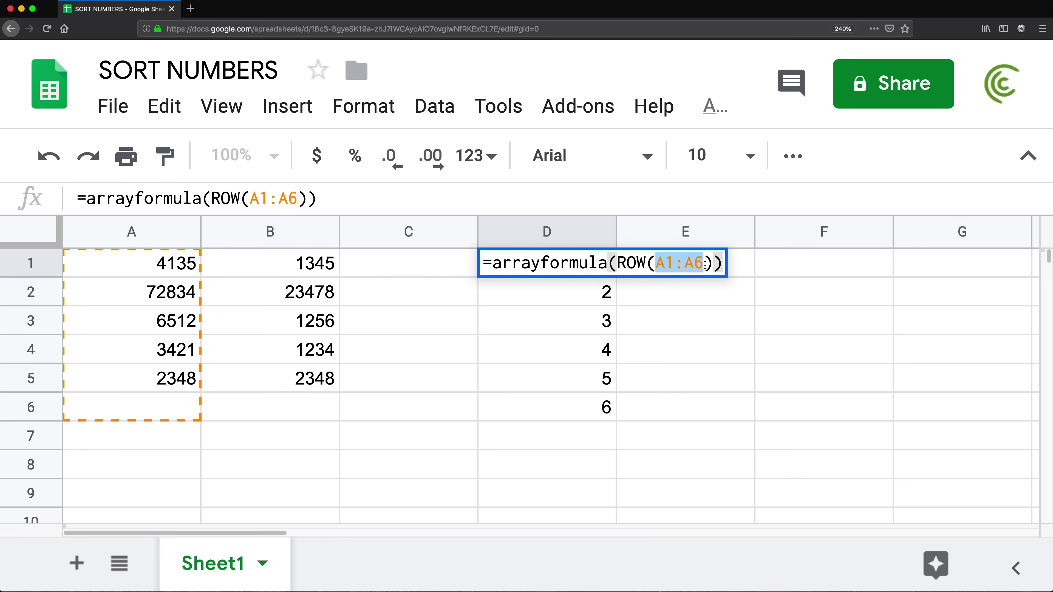
{"action": "left_click", "coordinate": [662, 262]}
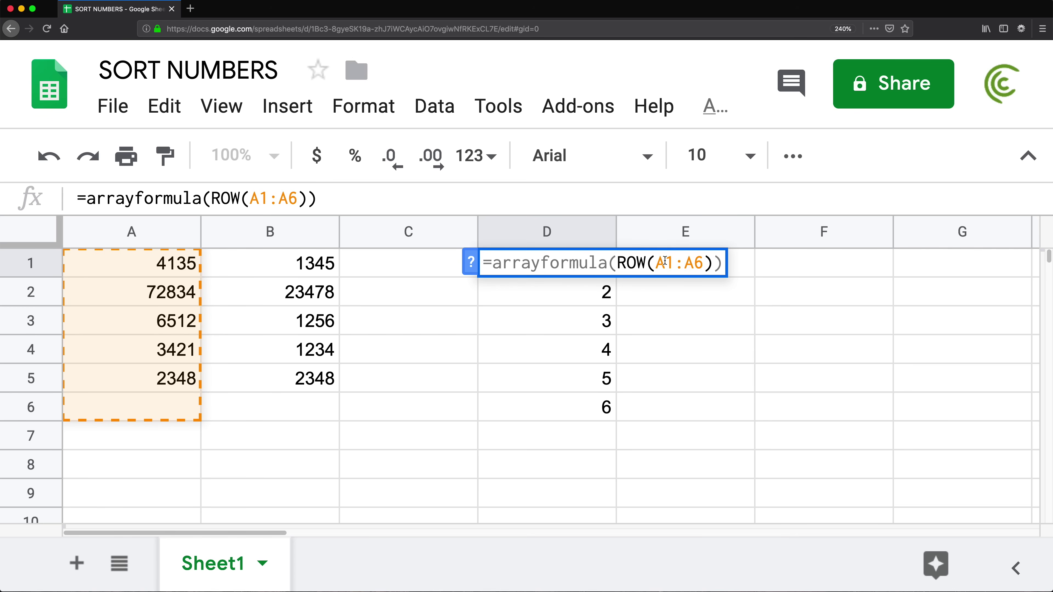
{"action": "left_click_drag", "start_coordinate": [656, 262], "coordinate": [676, 261]}
{"action": "left_click", "coordinate": [699, 263]}
{"action": "key", "text": "BackSpace"}
{"action": "type", "text": "4"}
{"action": "key", "text": "Return"}
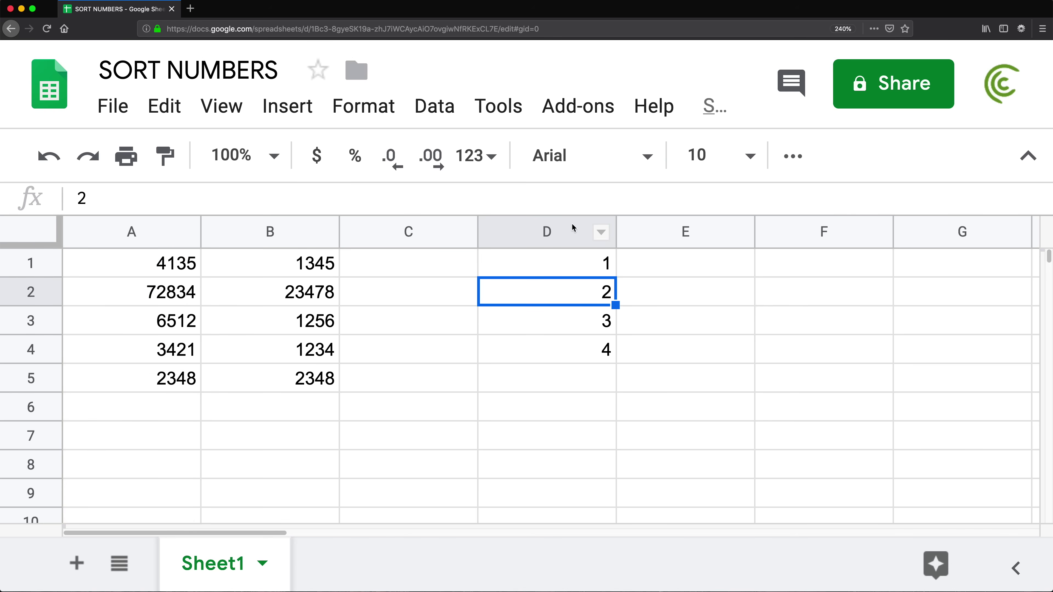
Step: Enclose the A1:A4 reference in D1's formula in quotation marks, giving =arrayformula(ROW("A1:A4"))
{"action": "double_click", "coordinate": [577, 268]}
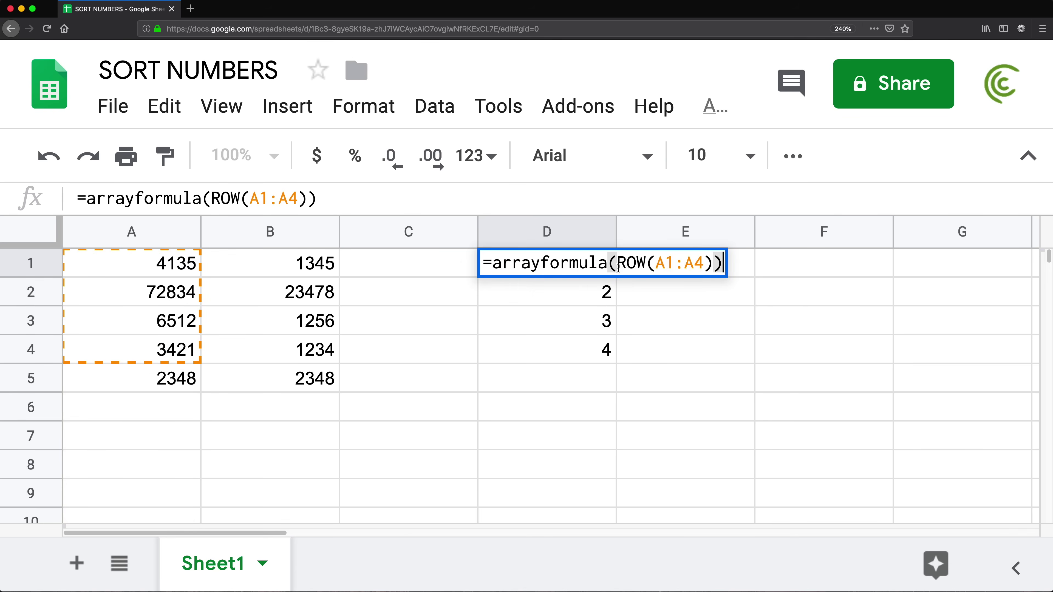
{"action": "left_click", "coordinate": [691, 267]}
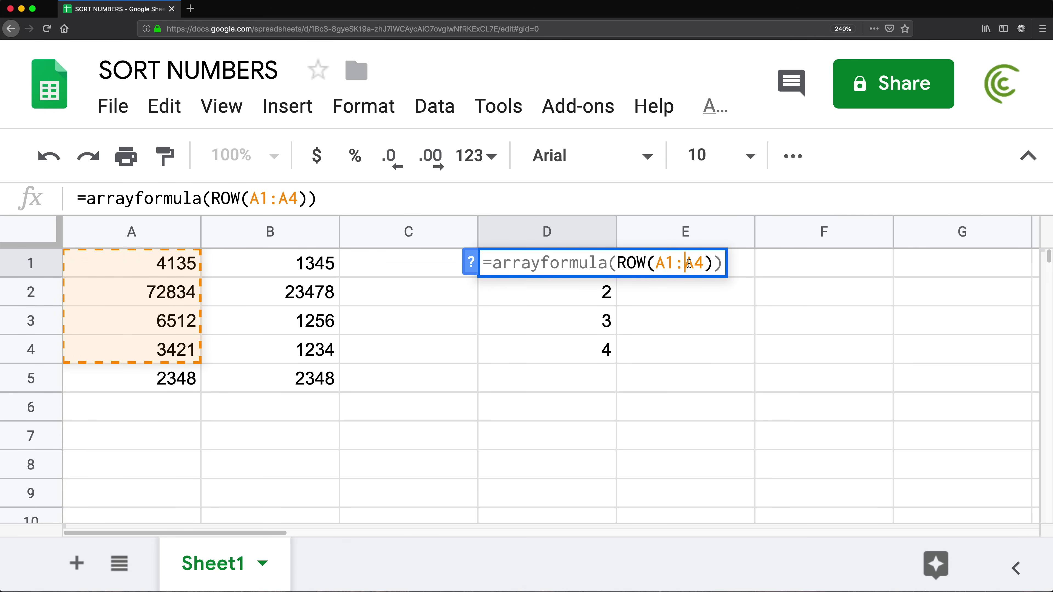
{"action": "left_click_drag", "start_coordinate": [691, 269], "coordinate": [702, 270]}
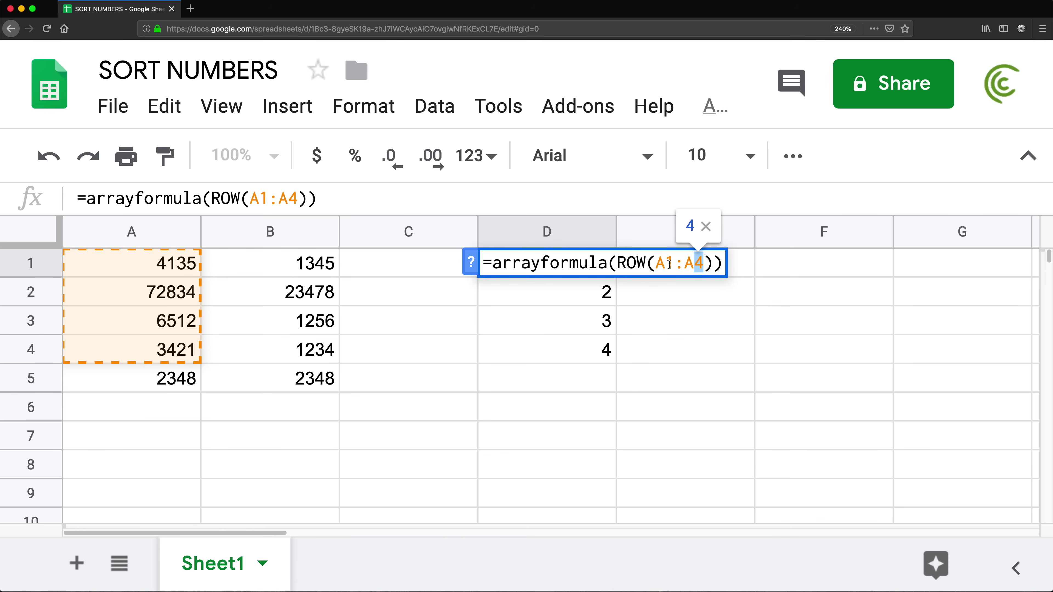
{"action": "left_click", "coordinate": [655, 262]}
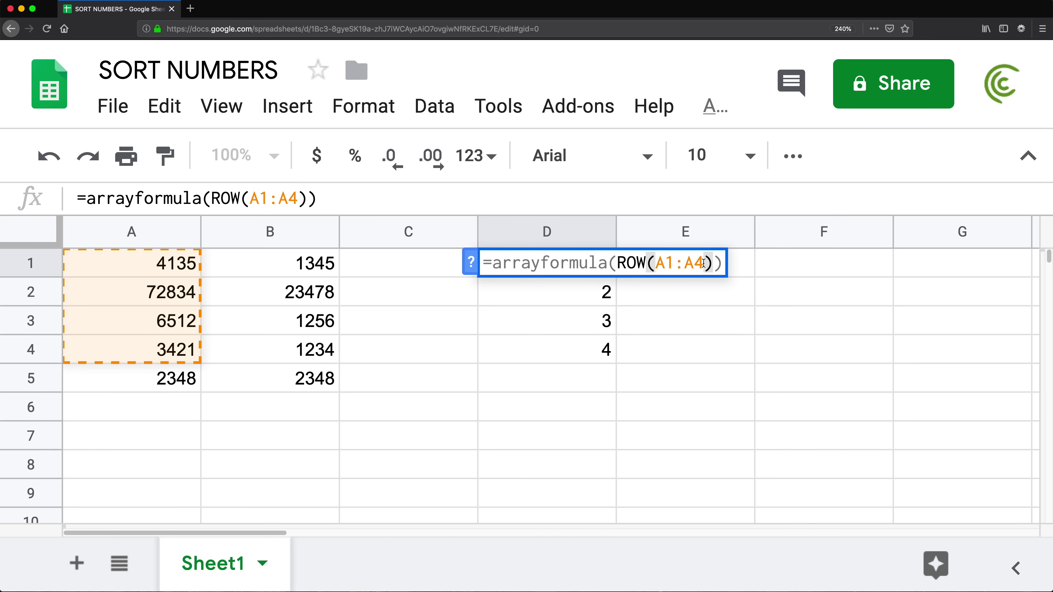
{"action": "left_click_drag", "start_coordinate": [703, 263], "coordinate": [659, 264]}
{"action": "left_click", "coordinate": [658, 264]}
{"action": "type", "text": "\""}
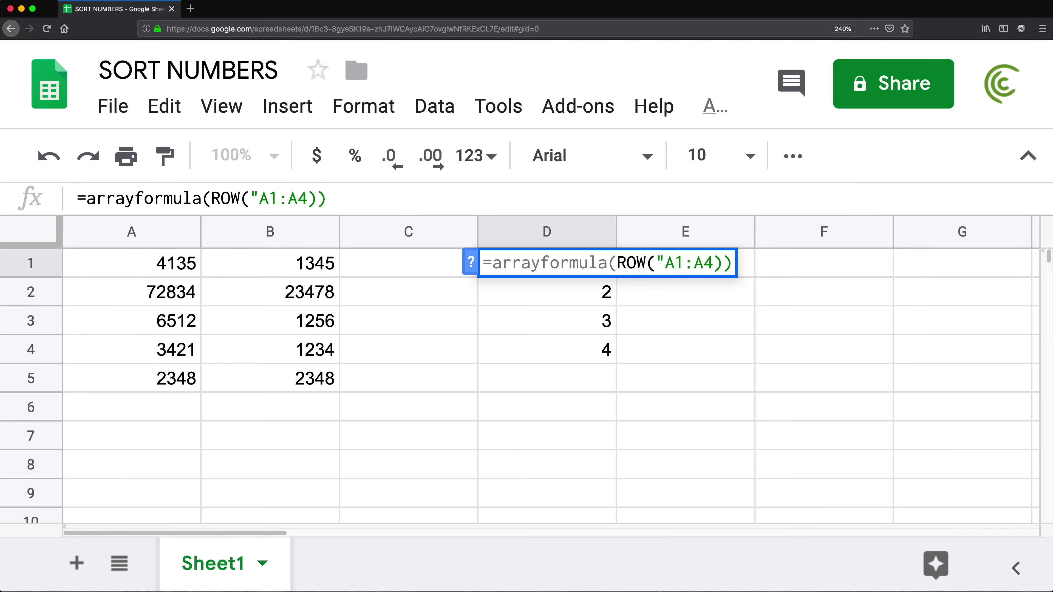
{"action": "type", "text": "\""}
{"action": "key", "text": "Return"}
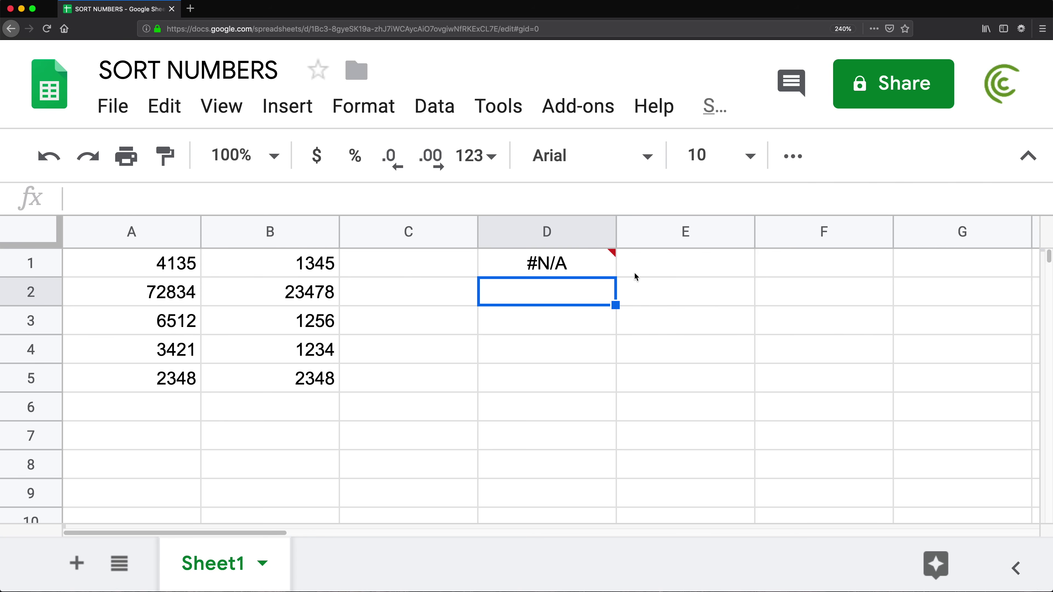
Step: Wrap the quoted range in D1's formula in INDIRECT, giving =arrayformula(ROW(INDIRECT("A1:A4")))
{"action": "mouse_move", "coordinate": [586, 263]}
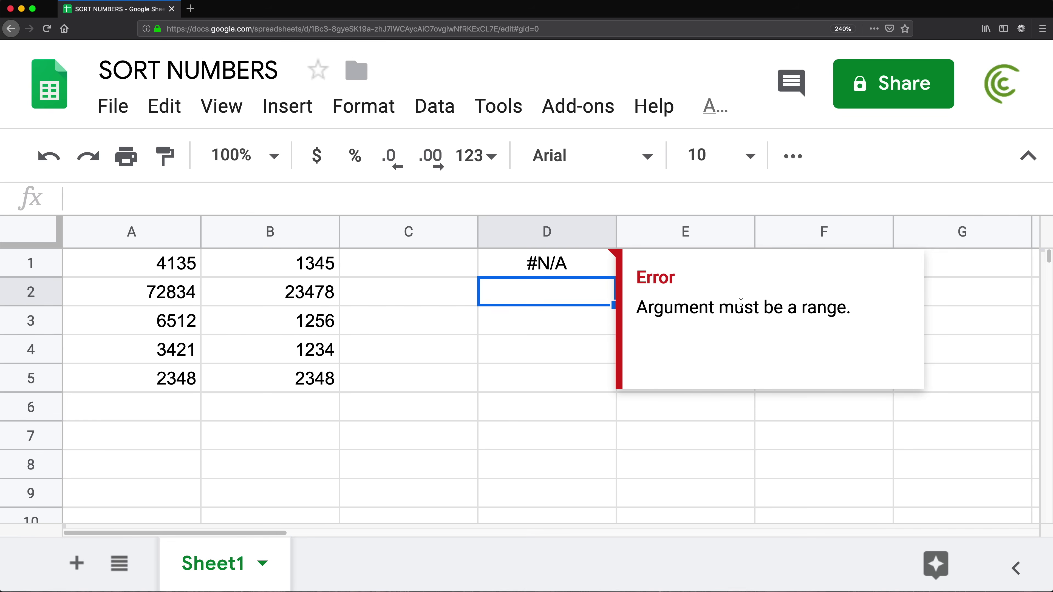
{"action": "double_click", "coordinate": [543, 262]}
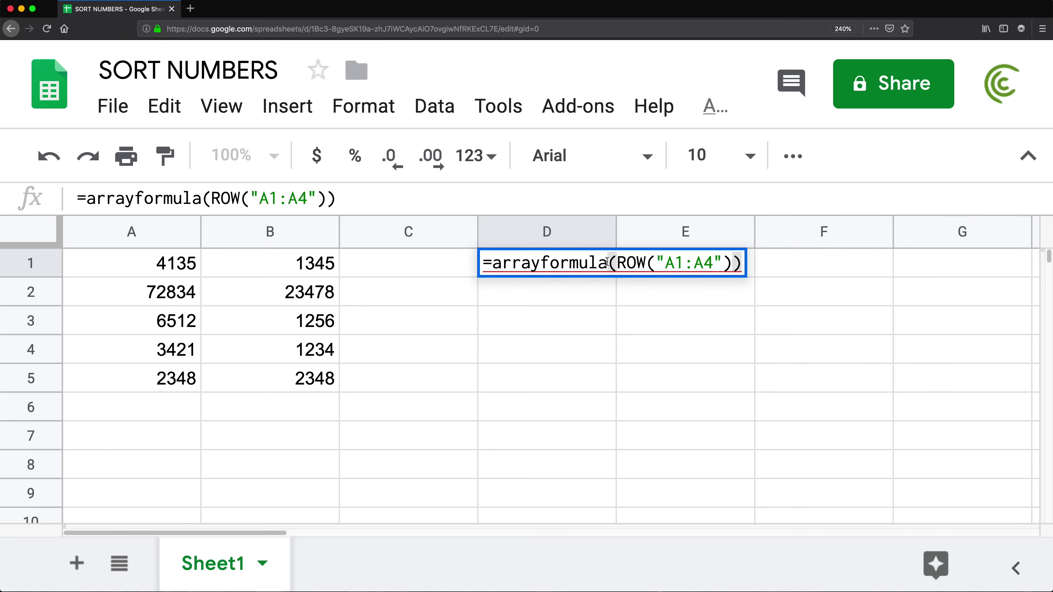
{"action": "left_click", "coordinate": [660, 262]}
{"action": "type", "text": "INDIRE"}
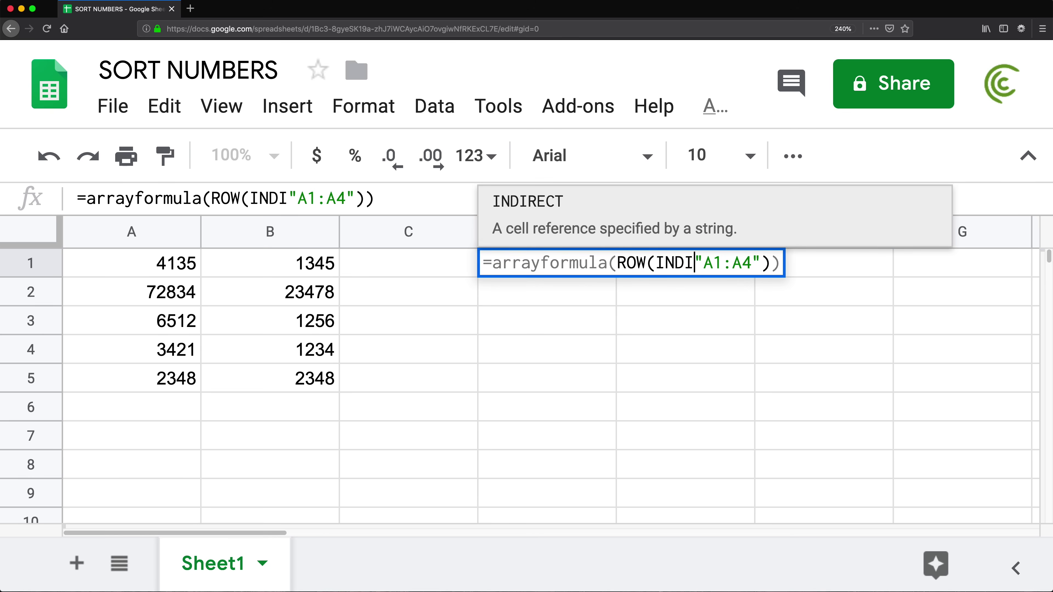
{"action": "type", "text": "CT("}
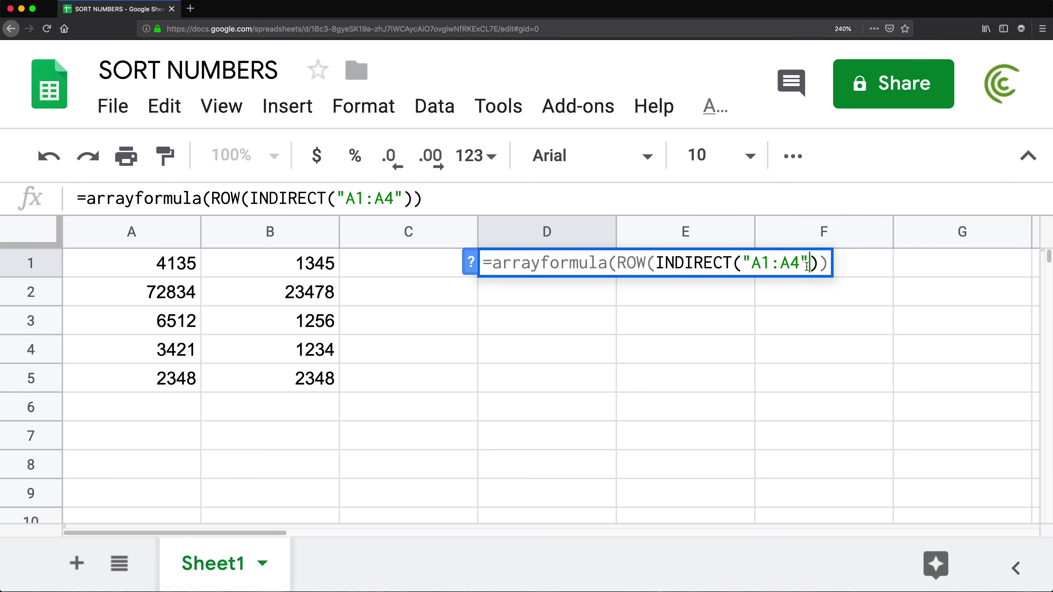
{"action": "type", "text": ")"}
{"action": "key", "text": "Return"}
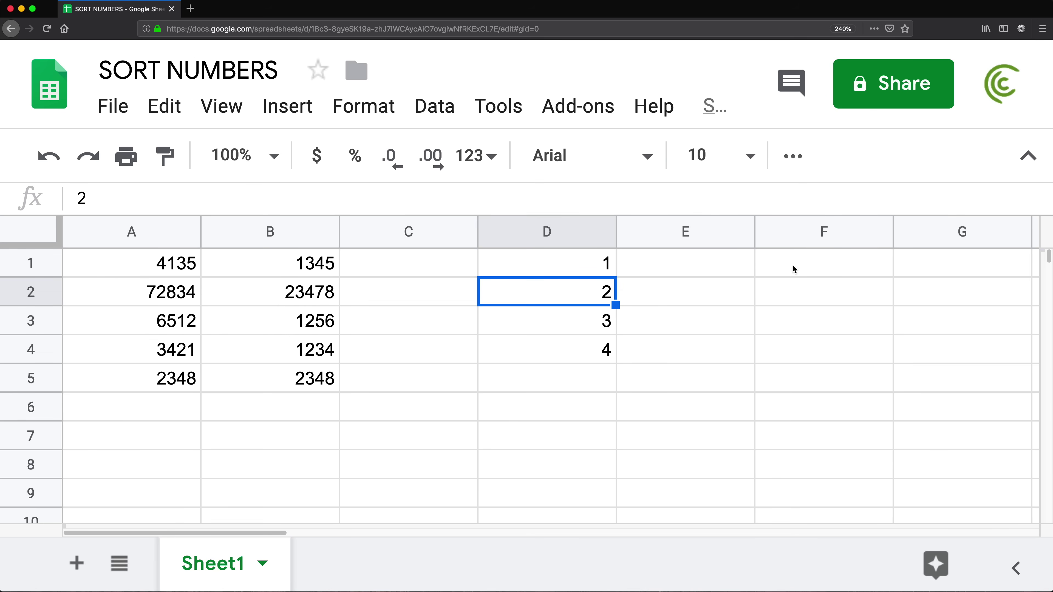
Step: Split the row number out of D1's quoted range by concatenation, giving =arrayformula(ROW(INDIRECT("A1:A" & 4)))
{"action": "left_click", "coordinate": [592, 267]}
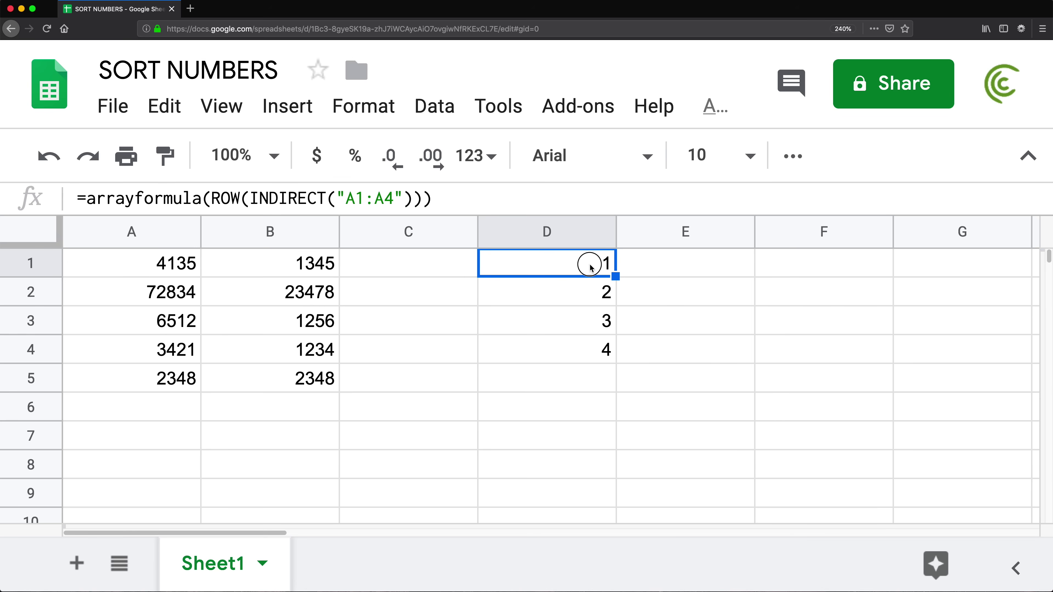
{"action": "double_click", "coordinate": [592, 267]}
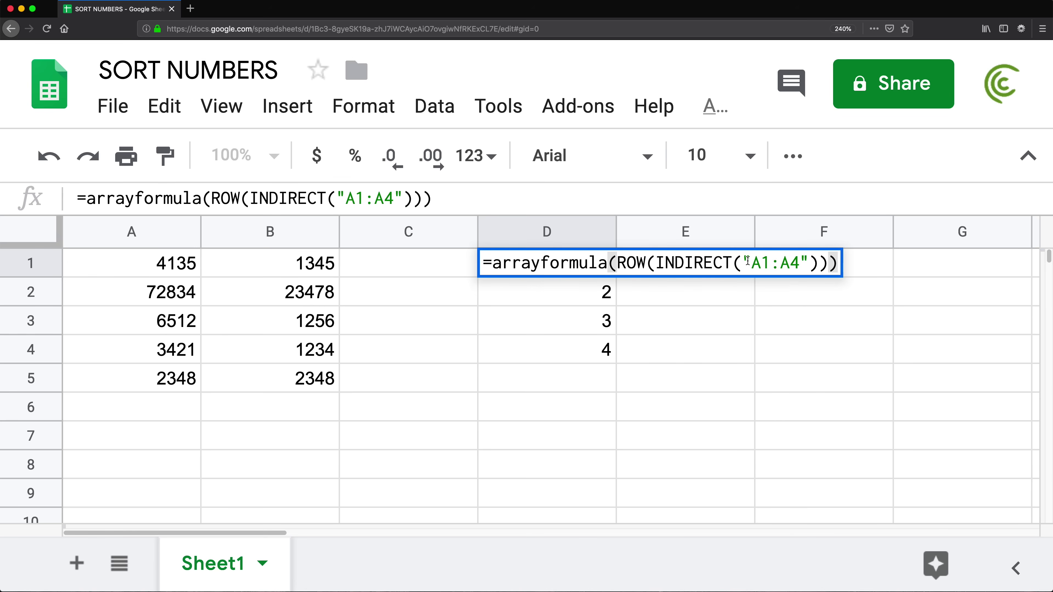
{"action": "left_click_drag", "start_coordinate": [751, 262], "coordinate": [807, 265]}
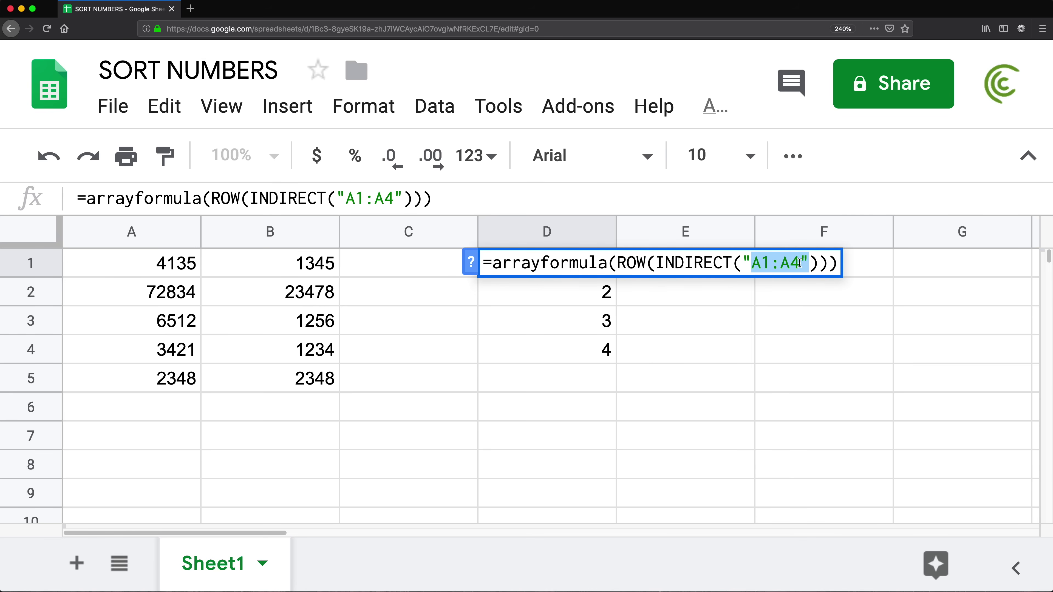
{"action": "left_click", "coordinate": [797, 263]}
{"action": "left_click", "coordinate": [800, 264]}
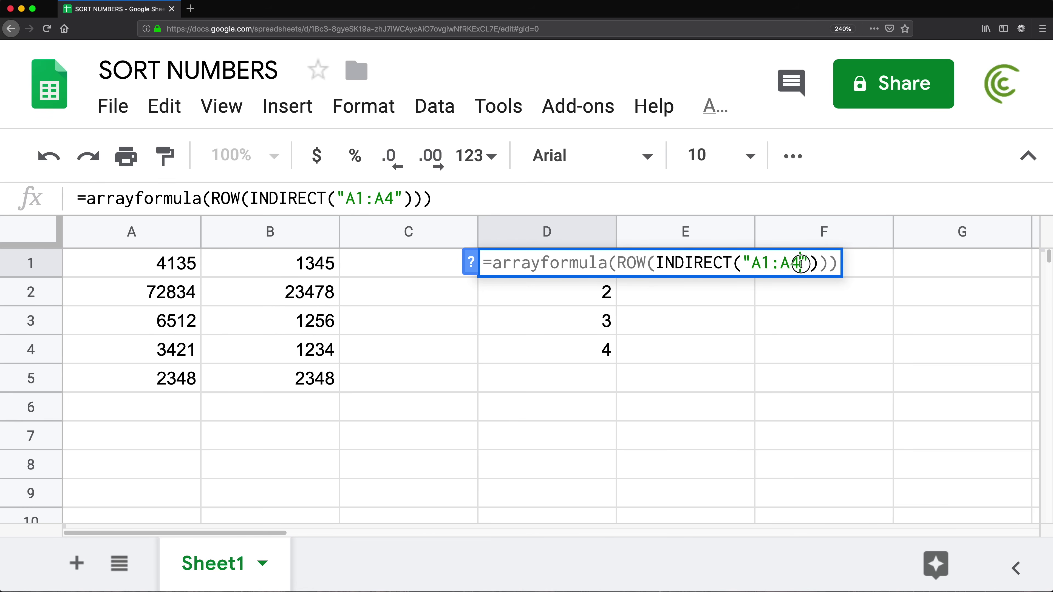
{"action": "left_click_drag", "start_coordinate": [800, 263], "coordinate": [795, 262]}
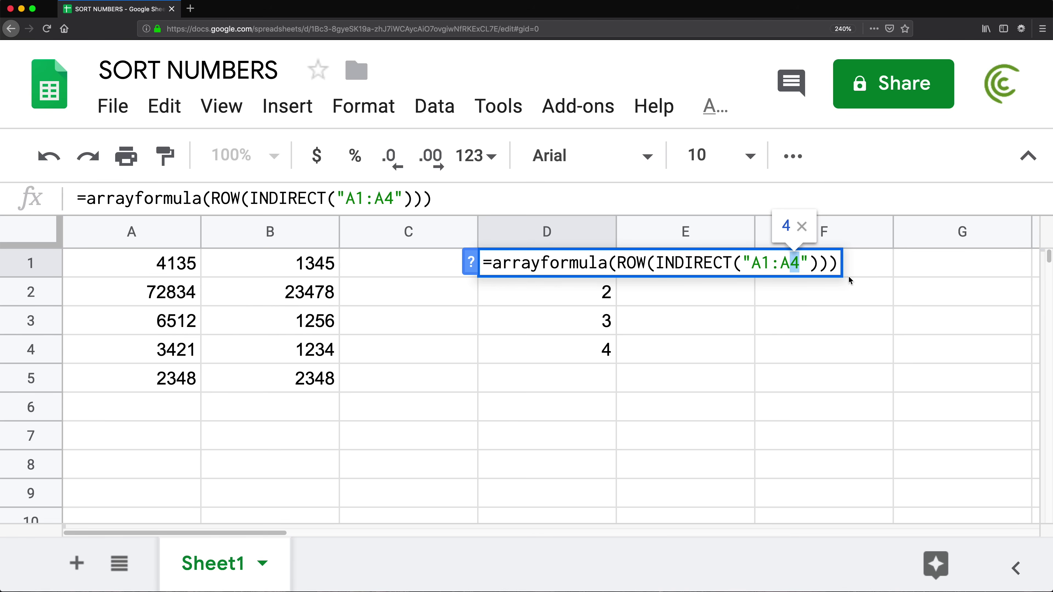
{"action": "key", "text": "BackSpace"}
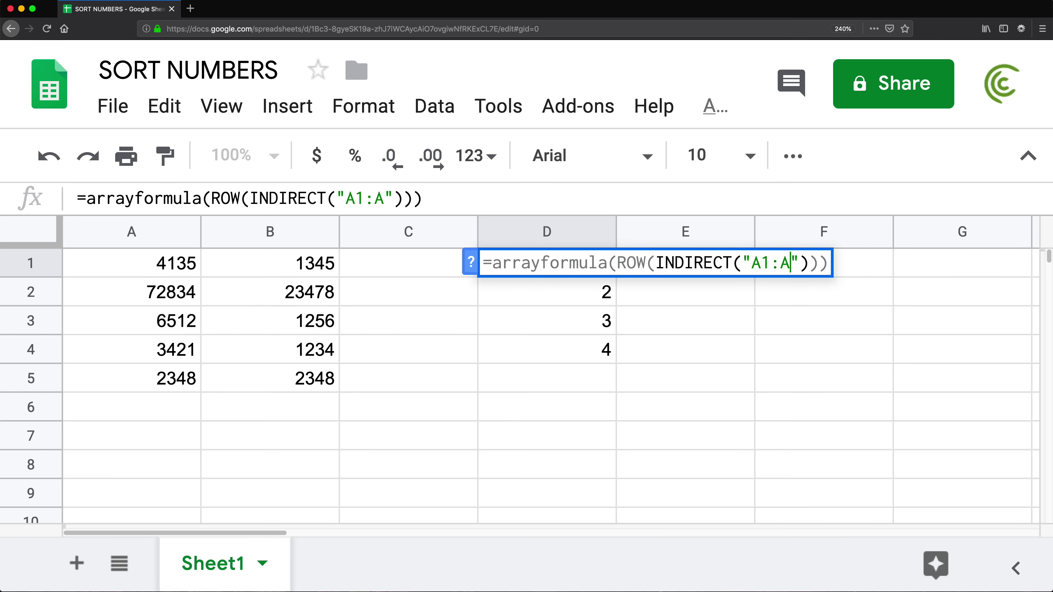
{"action": "type", "text": "& "}
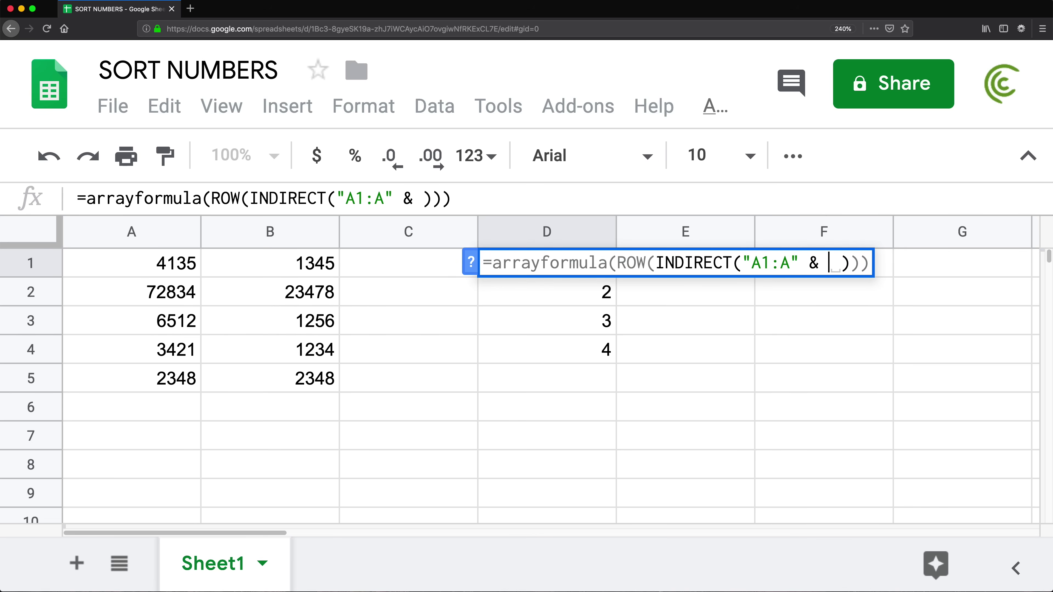
{"action": "type", "text": "4"}
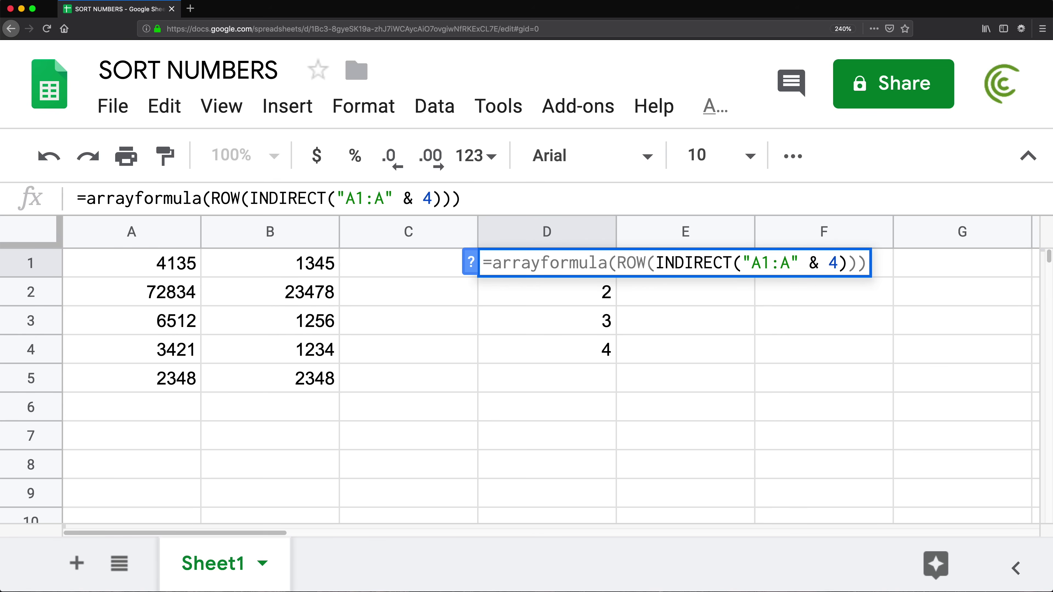
{"action": "key", "text": "Return"}
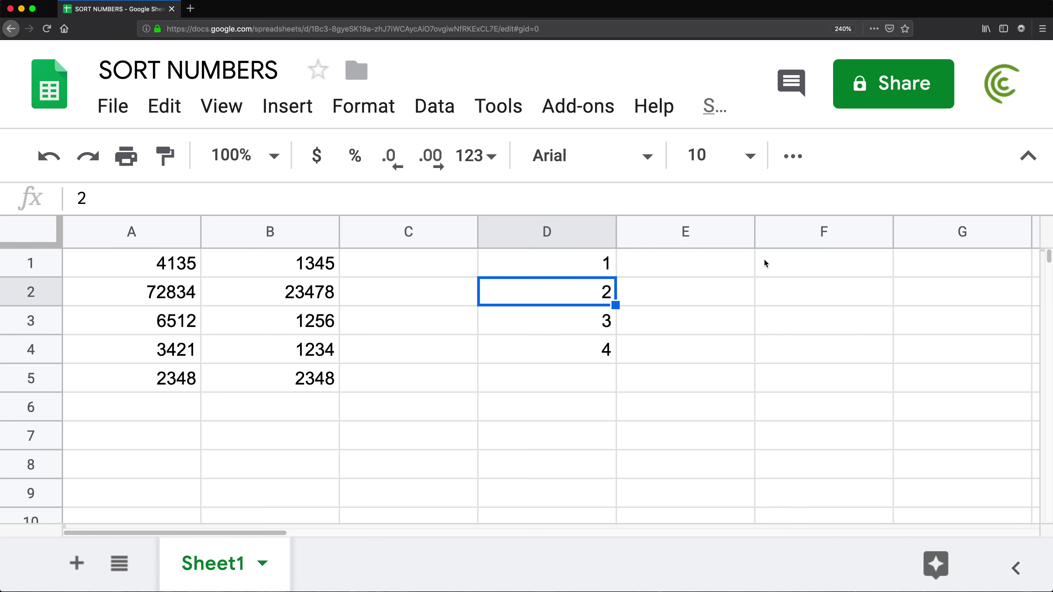
Step: Set the concatenated row number in D1's INDIRECT formula to 5
{"action": "double_click", "coordinate": [592, 267]}
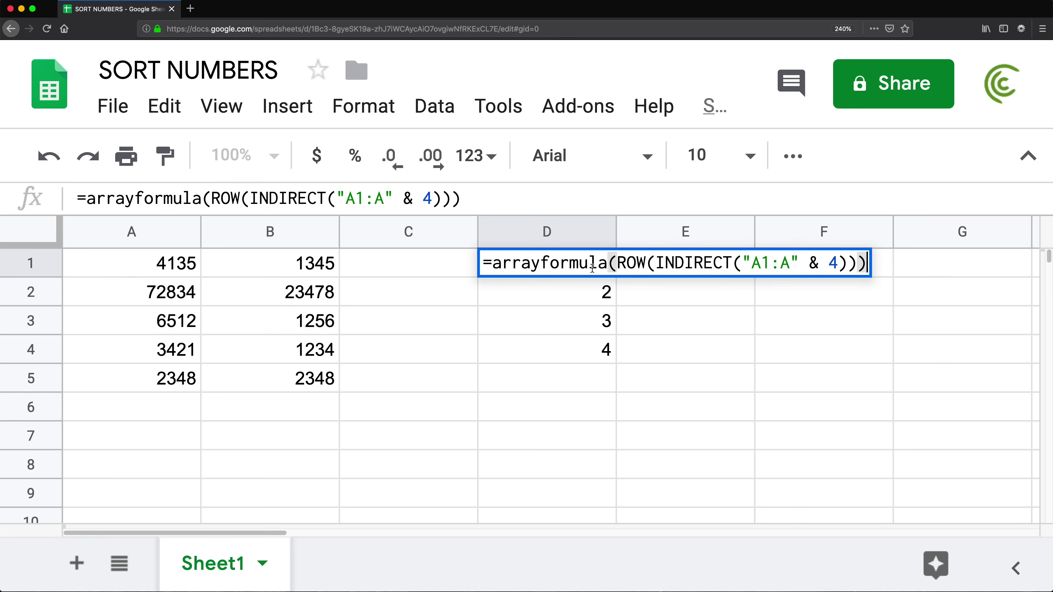
{"action": "left_click", "coordinate": [836, 262]}
{"action": "key", "text": "BackSpace"}
{"action": "type", "text": "5"}
{"action": "key", "text": "Return"}
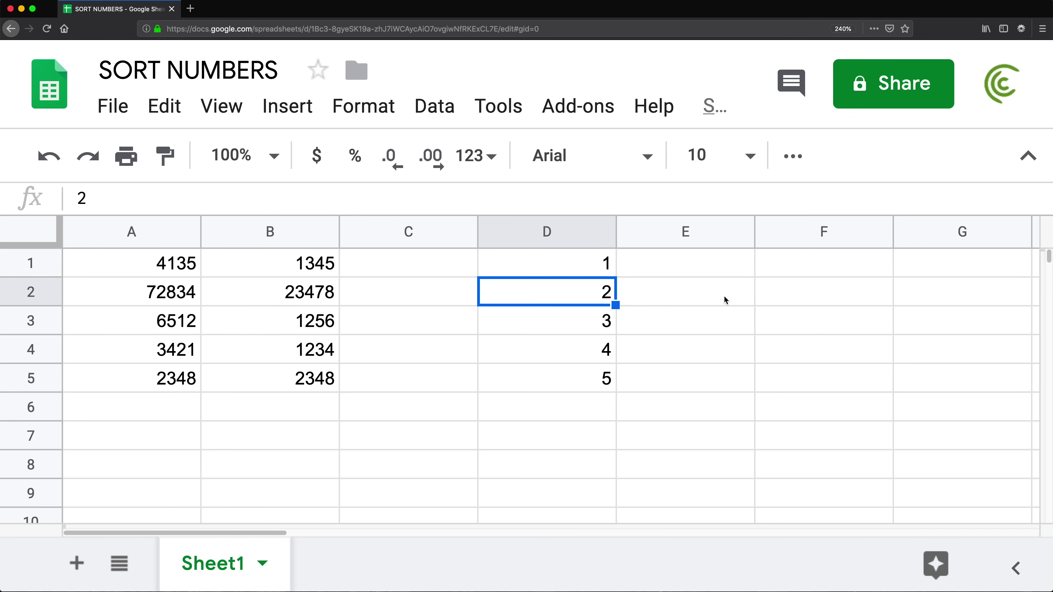
Step: Set the concatenated row number in D1's INDIRECT formula to 6
{"action": "double_click", "coordinate": [598, 259]}
{"action": "left_click", "coordinate": [838, 261]}
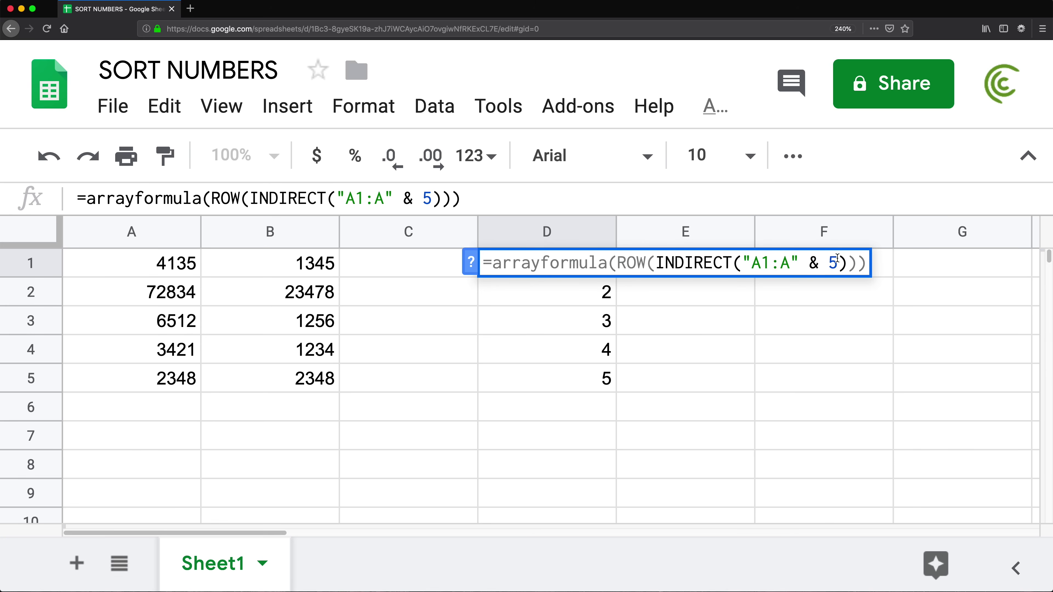
{"action": "key", "text": "BackSpace"}
{"action": "type", "text": "6"}
{"action": "key", "text": "Return"}
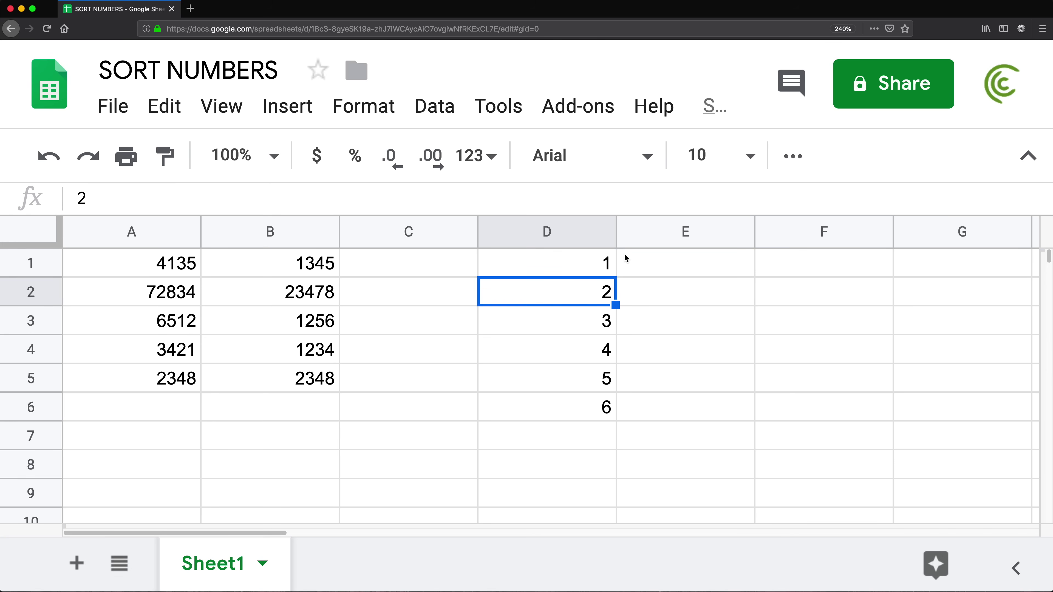
Step: Set the concatenated row number in D1's INDIRECT formula back to 4
{"action": "left_click", "coordinate": [606, 262]}
{"action": "key", "text": "Return"}
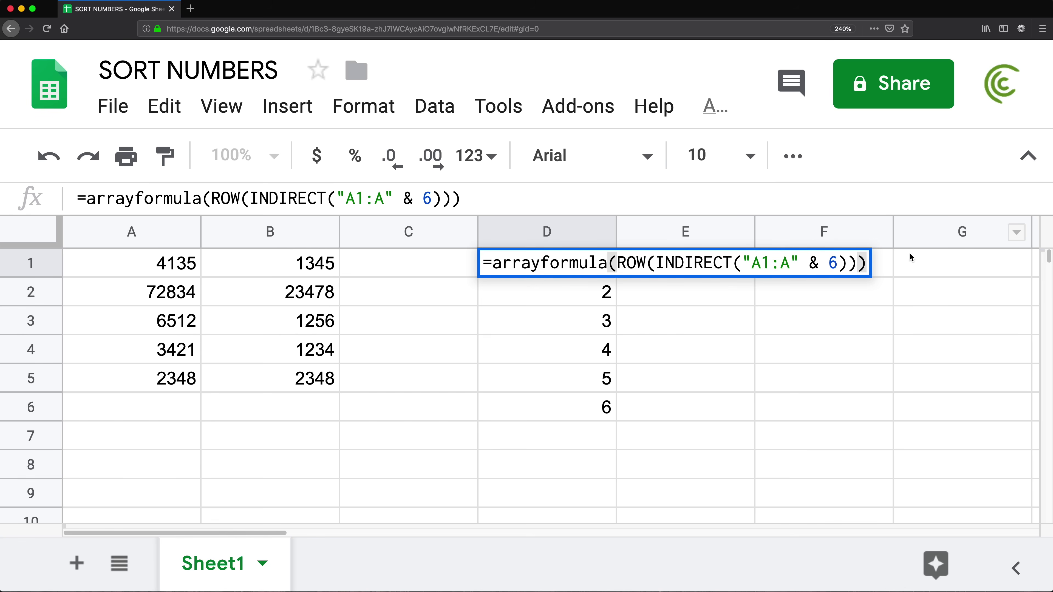
{"action": "left_click", "coordinate": [839, 263]}
{"action": "key", "text": "BackSpace"}
{"action": "type", "text": "4"}
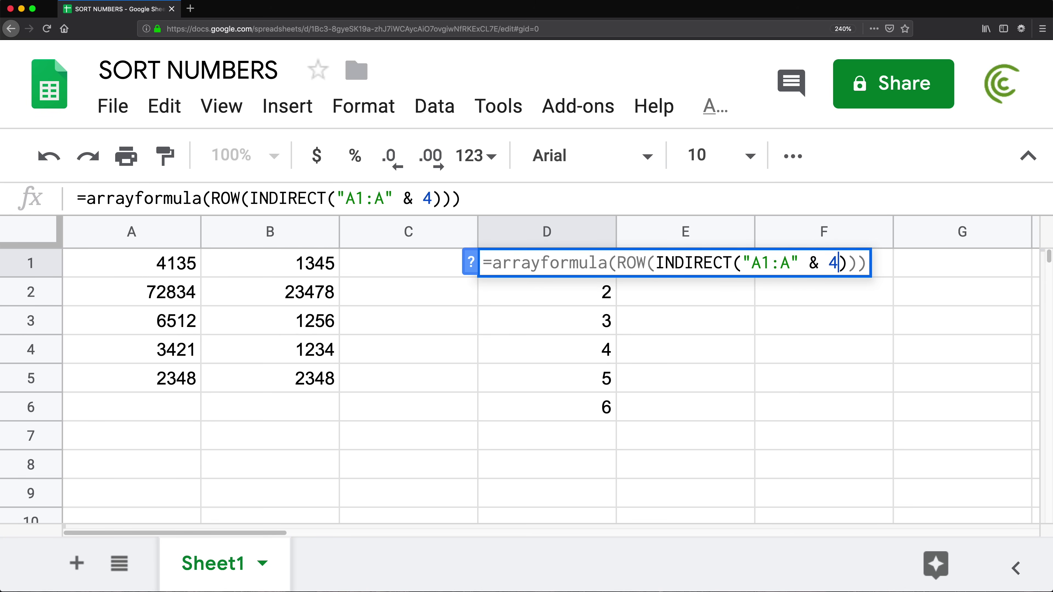
{"action": "key", "text": "Return"}
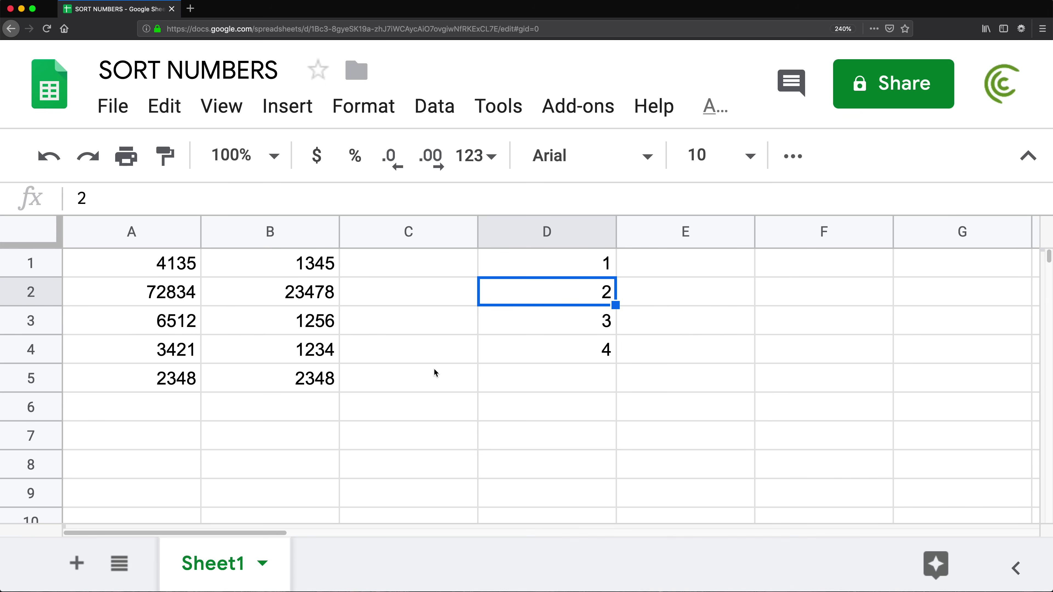
{"action": "left_click", "coordinate": [162, 271]}
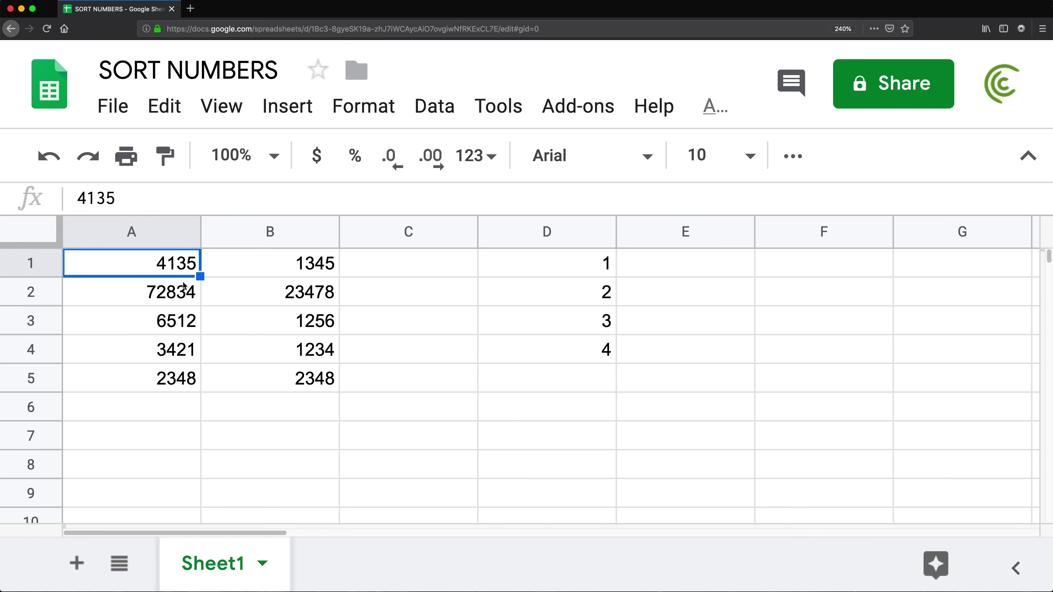
{"action": "left_click", "coordinate": [156, 292]}
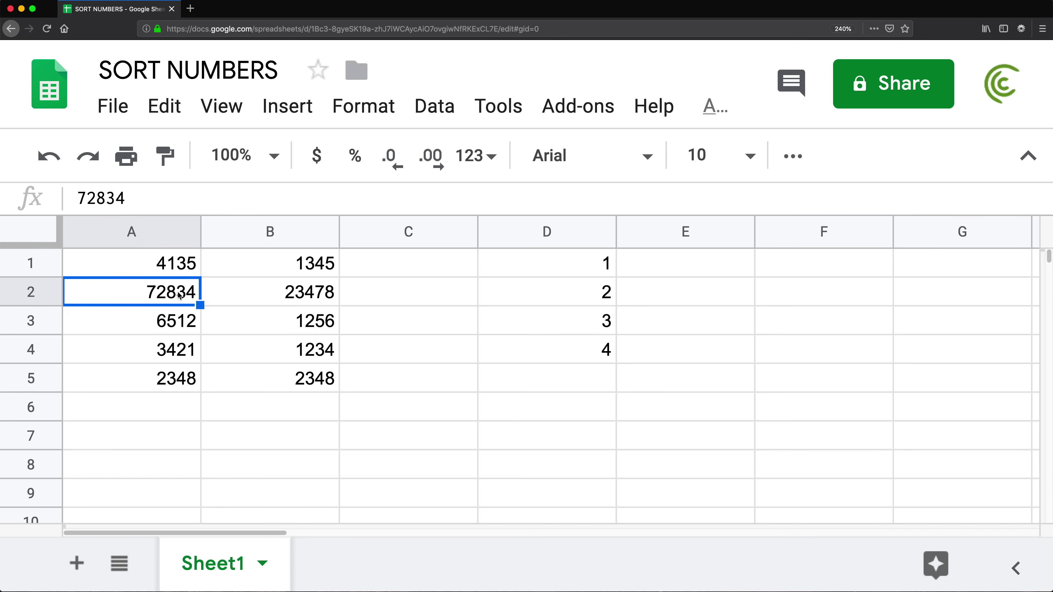
{"action": "left_click", "coordinate": [175, 322]}
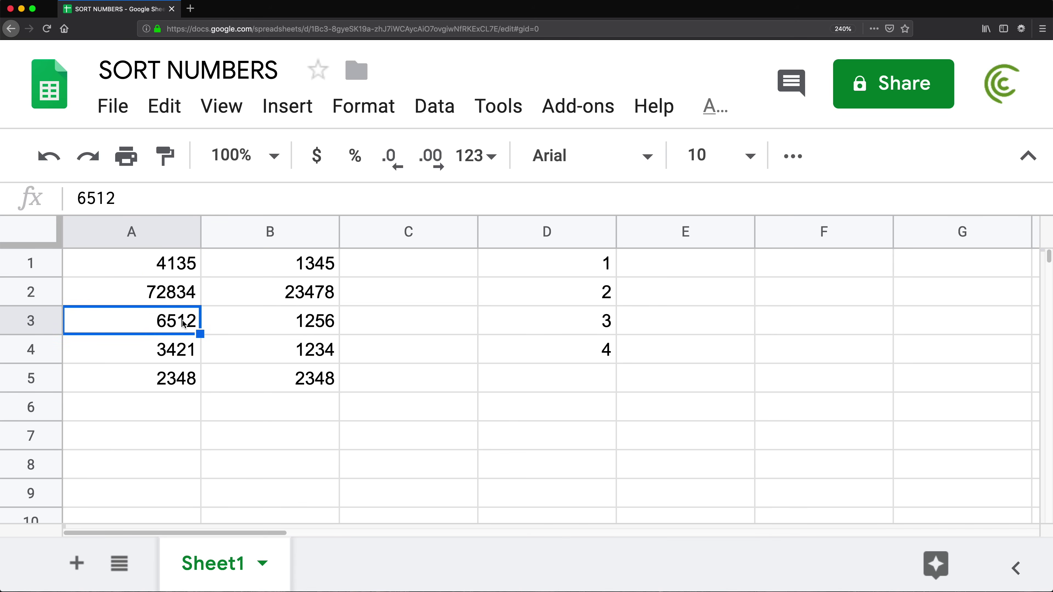
{"action": "left_click", "coordinate": [171, 269]}
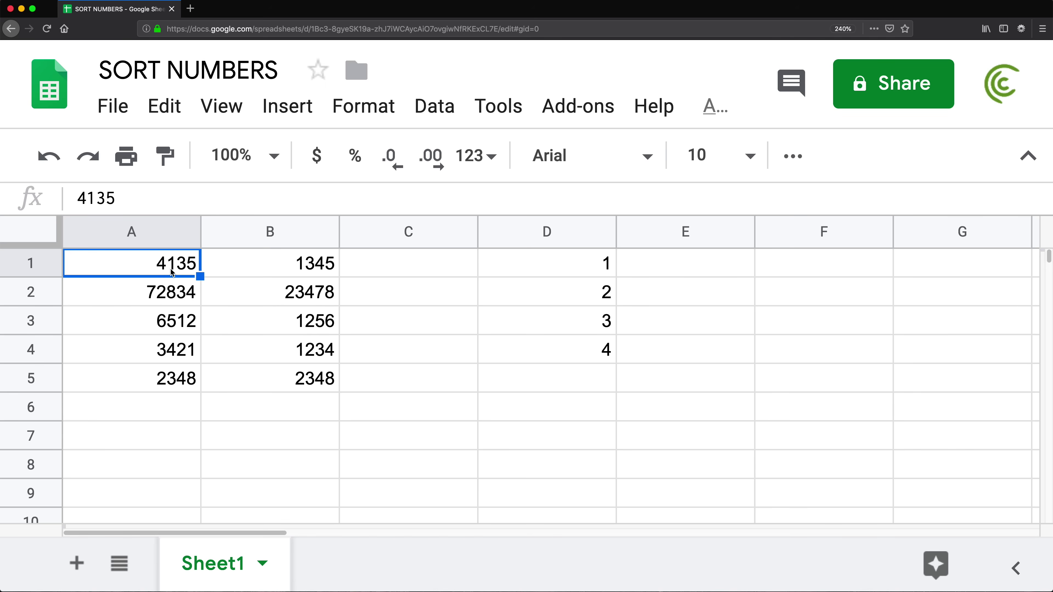
Step: Enter =LEN(A1) in C1 to count the number's digits and fill the formula down to C5
{"action": "left_click", "coordinate": [407, 274]}
{"action": "type", "text": "=len"}
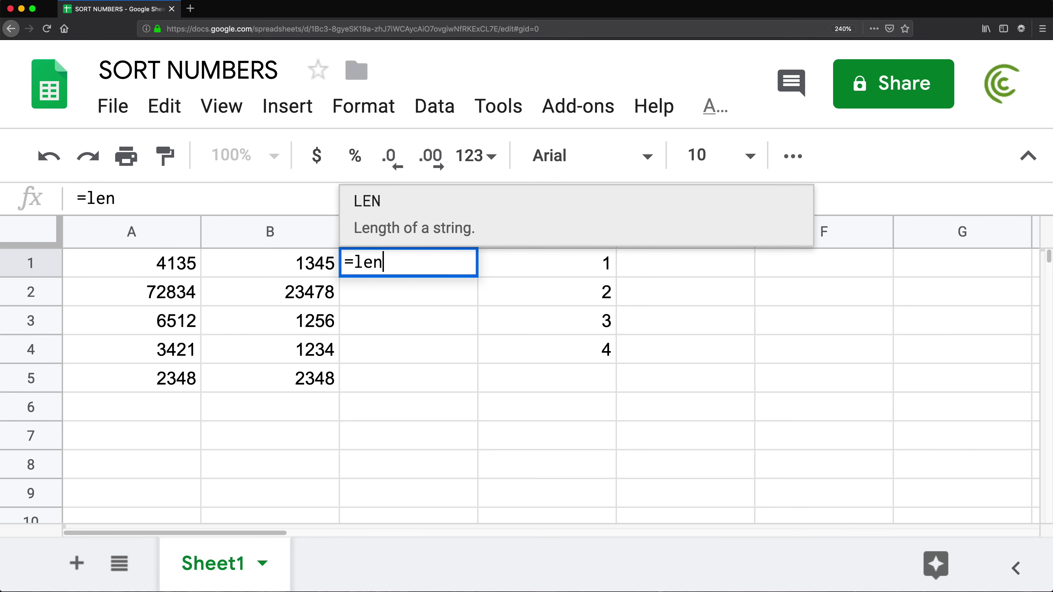
{"action": "key", "text": "Tab"}
{"action": "left_click", "coordinate": [149, 271]}
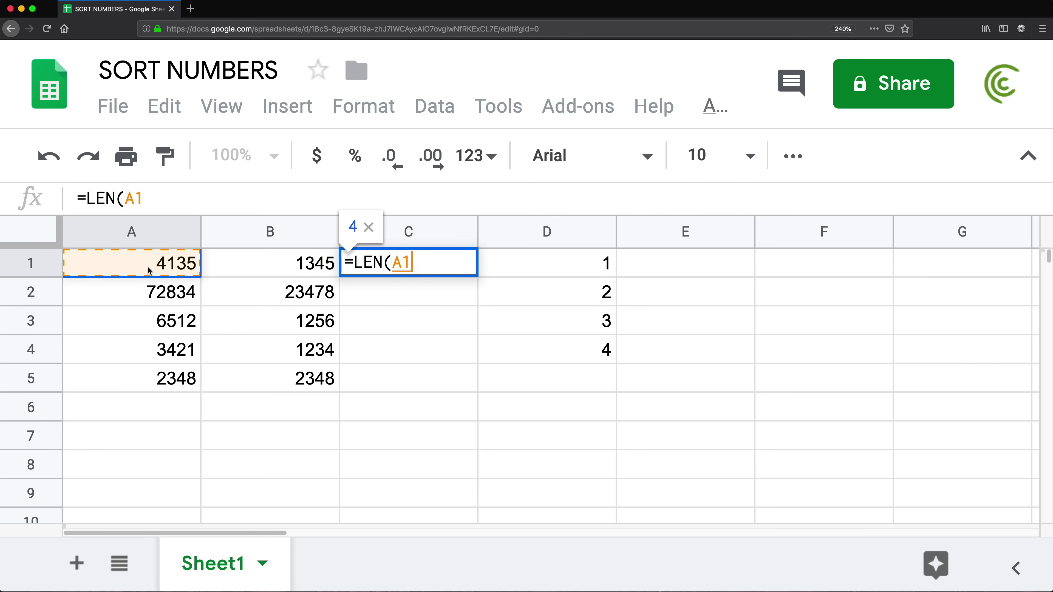
{"action": "key", "text": "Return"}
{"action": "left_click", "coordinate": [470, 259]}
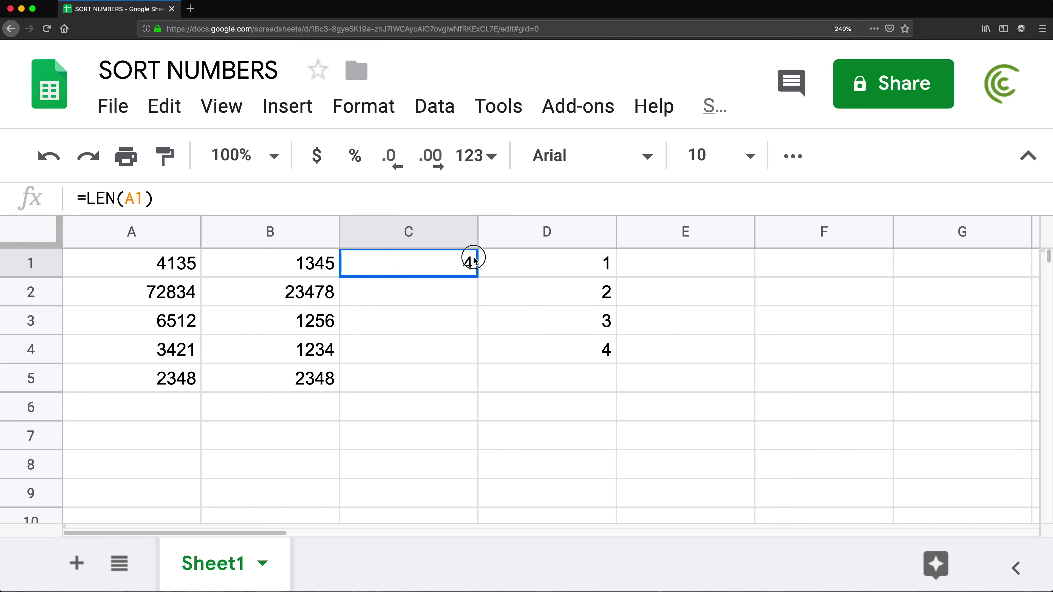
{"action": "left_click_drag", "start_coordinate": [477, 276], "coordinate": [469, 390]}
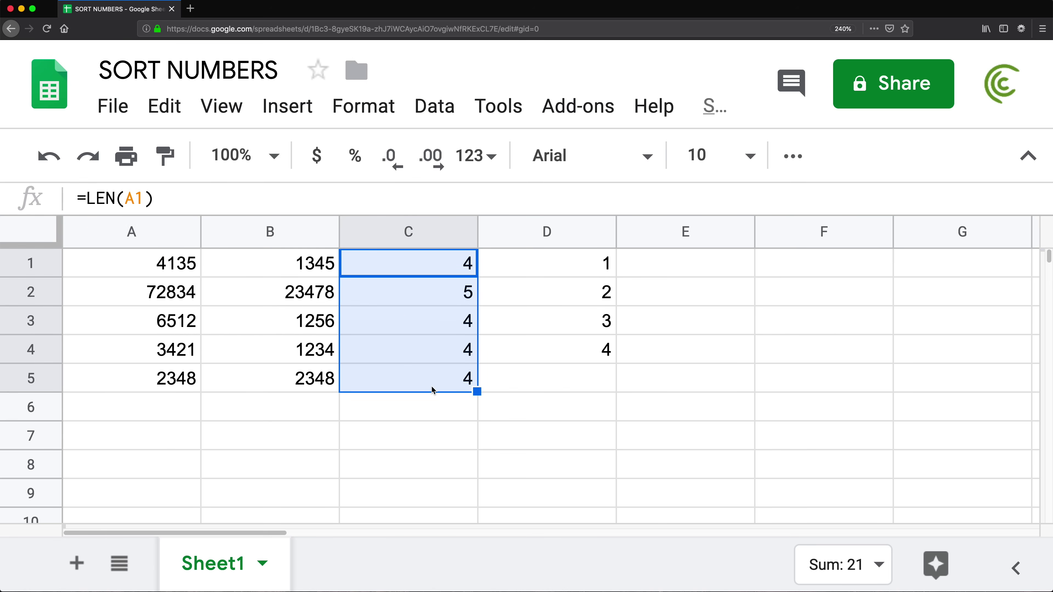
Step: Clear the LEN formulas from C1:C5
{"action": "left_click_drag", "start_coordinate": [454, 287], "coordinate": [458, 383]}
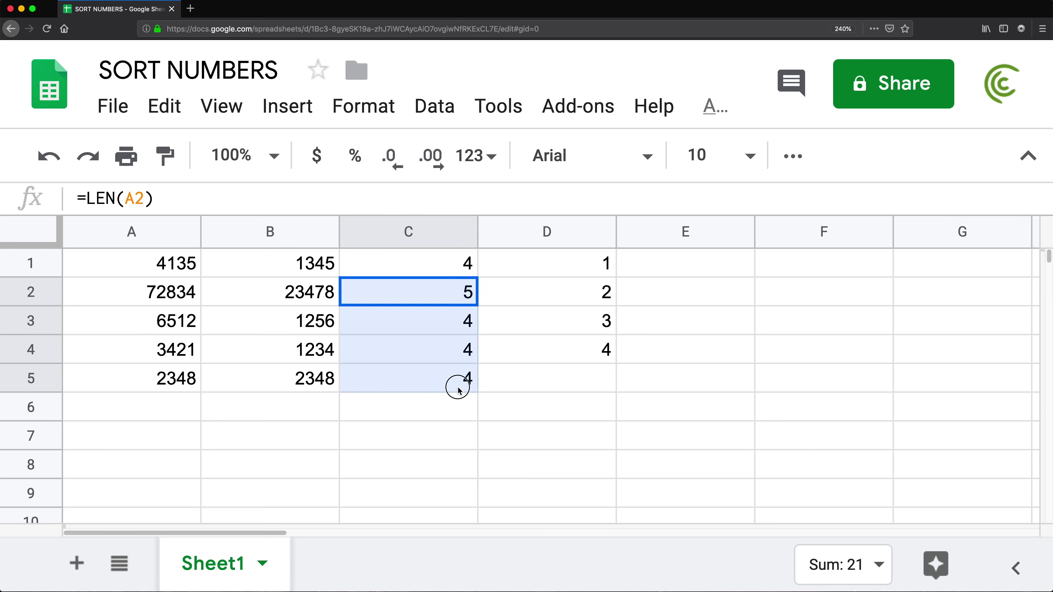
{"action": "key", "text": "Delete"}
{"action": "left_click", "coordinate": [451, 270]}
{"action": "key", "text": "Delete"}
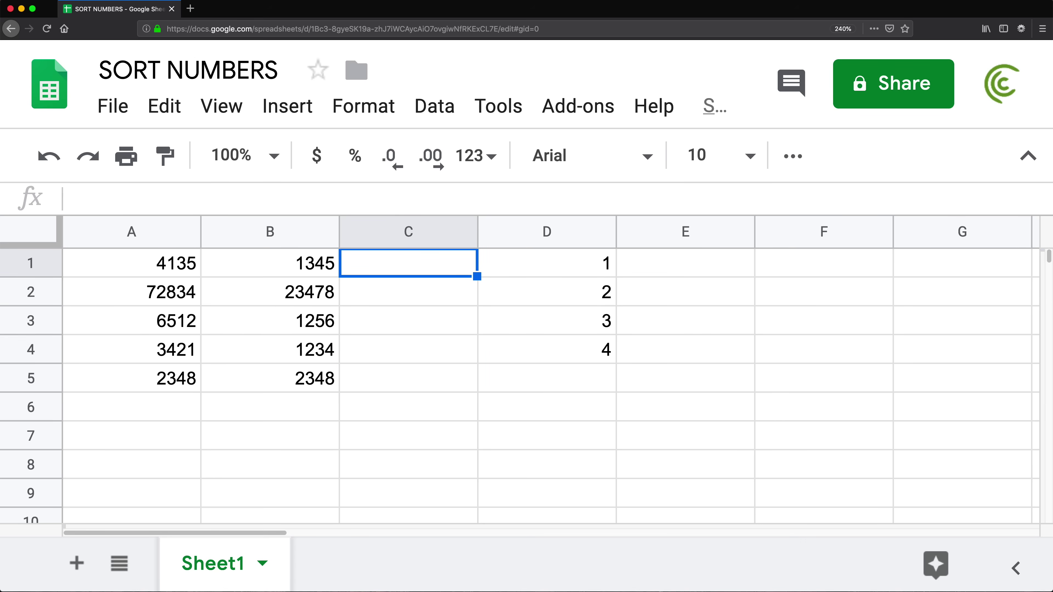
Step: Replace the fixed row number in D1's INDIRECT formula with LEN(A1)
{"action": "double_click", "coordinate": [598, 259]}
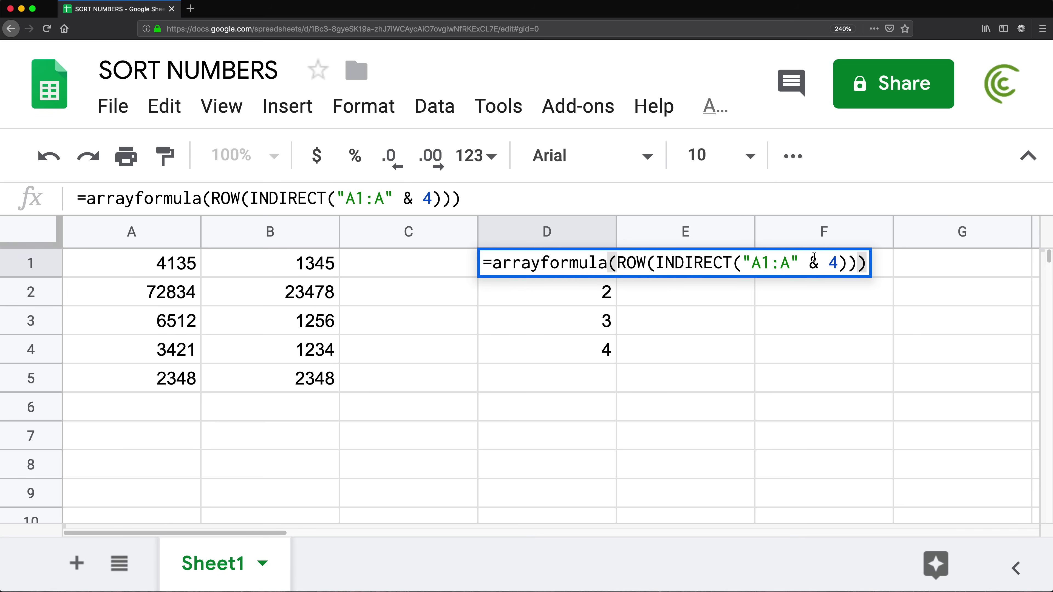
{"action": "left_click", "coordinate": [839, 265]}
{"action": "key", "text": "BackSpace"}
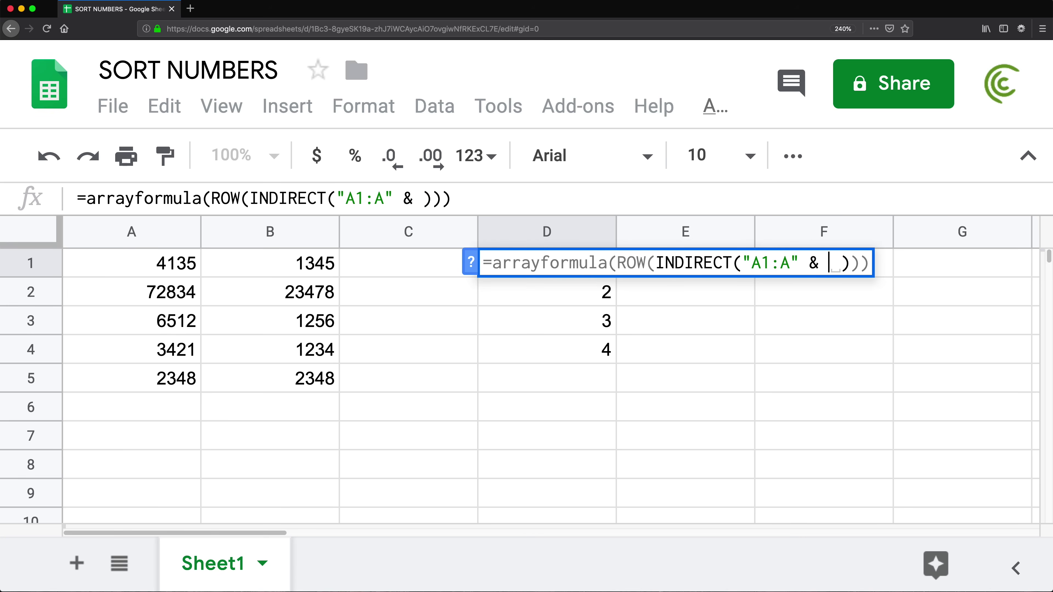
{"action": "type", "text": "LEN("}
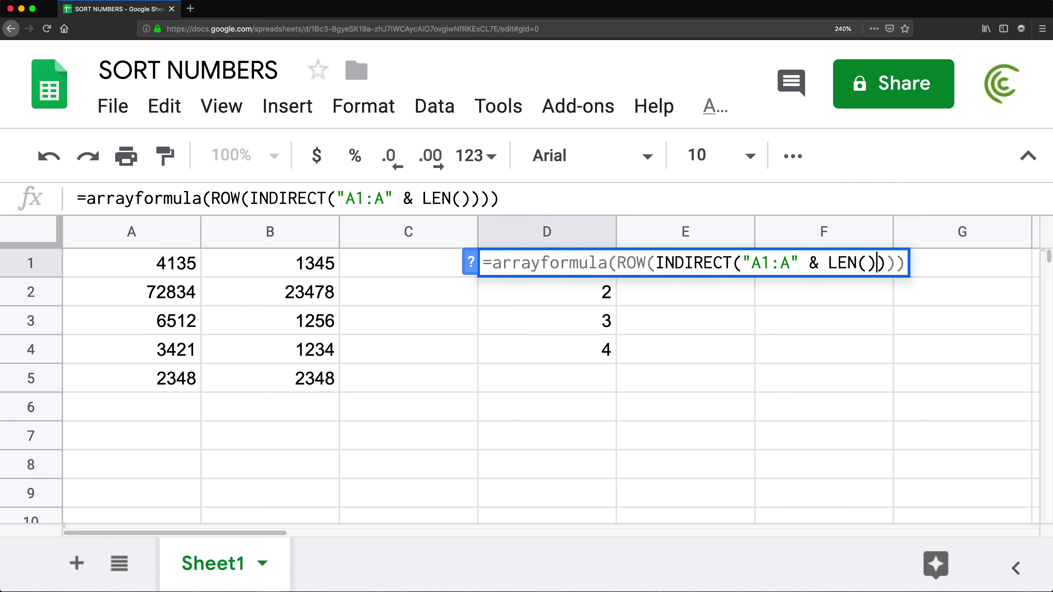
{"action": "key", "text": "Left"}
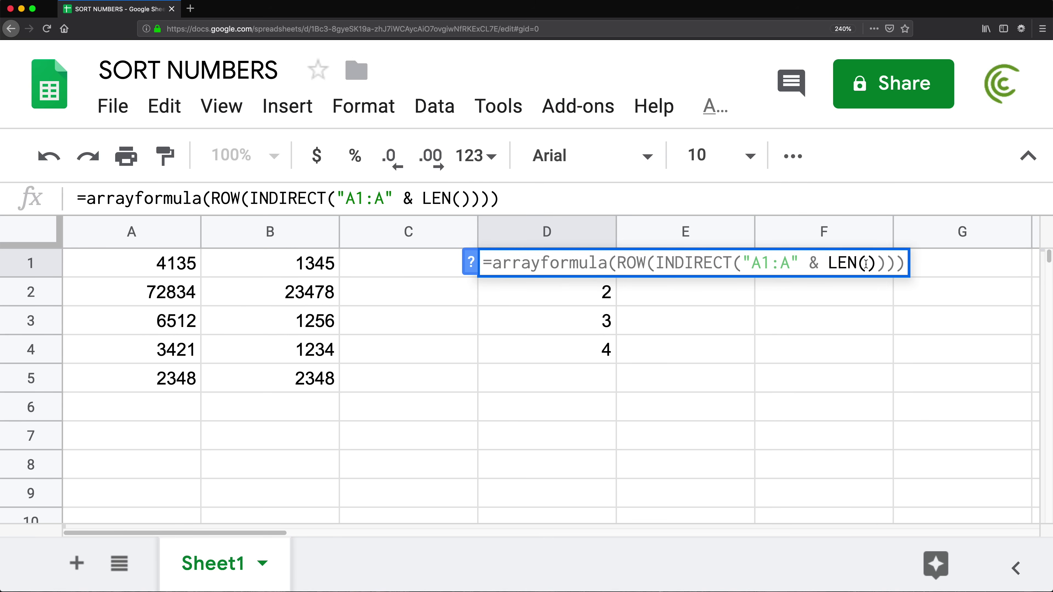
{"action": "left_click", "coordinate": [191, 272]}
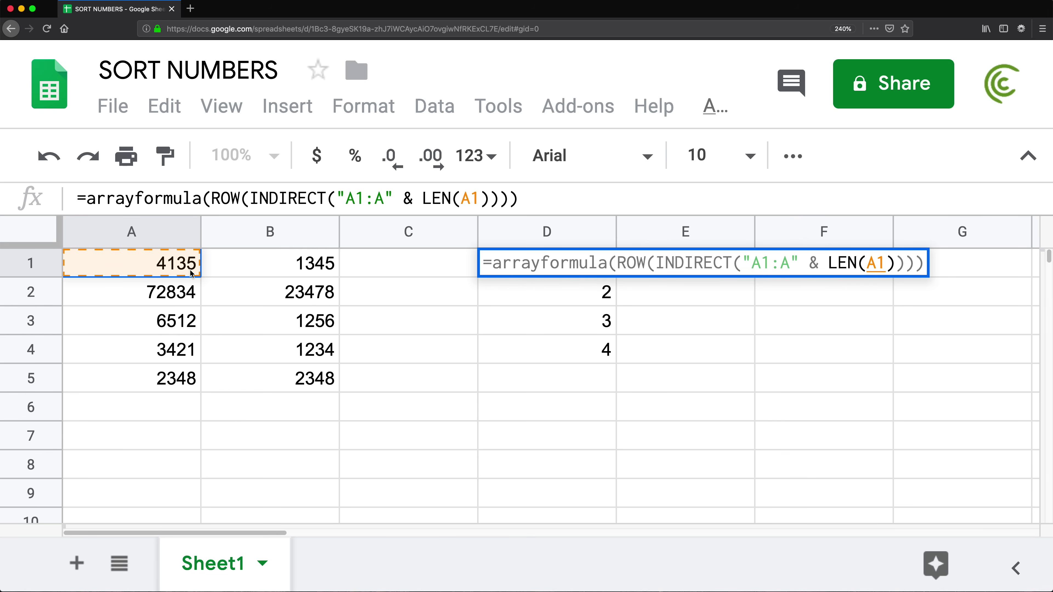
{"action": "key", "text": "Return"}
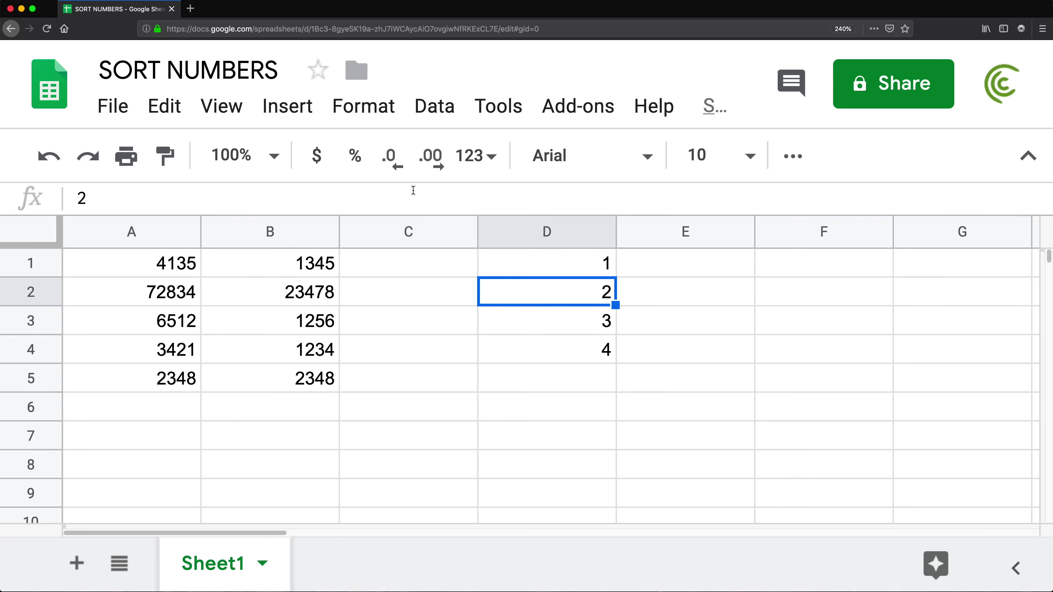
{"action": "left_click", "coordinate": [548, 266]}
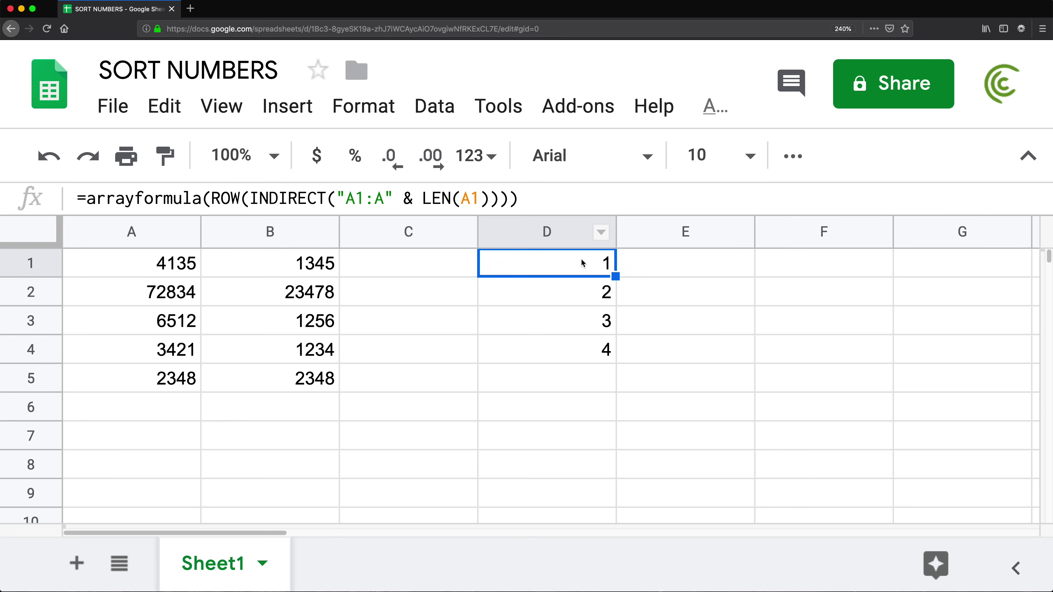
{"action": "key", "text": "Down"}
Step: Add a leading 5 to the number in A1, making it 54135, to test the dynamic row sequence
{"action": "left_click", "coordinate": [160, 262]}
{"action": "left_click", "coordinate": [156, 263]}
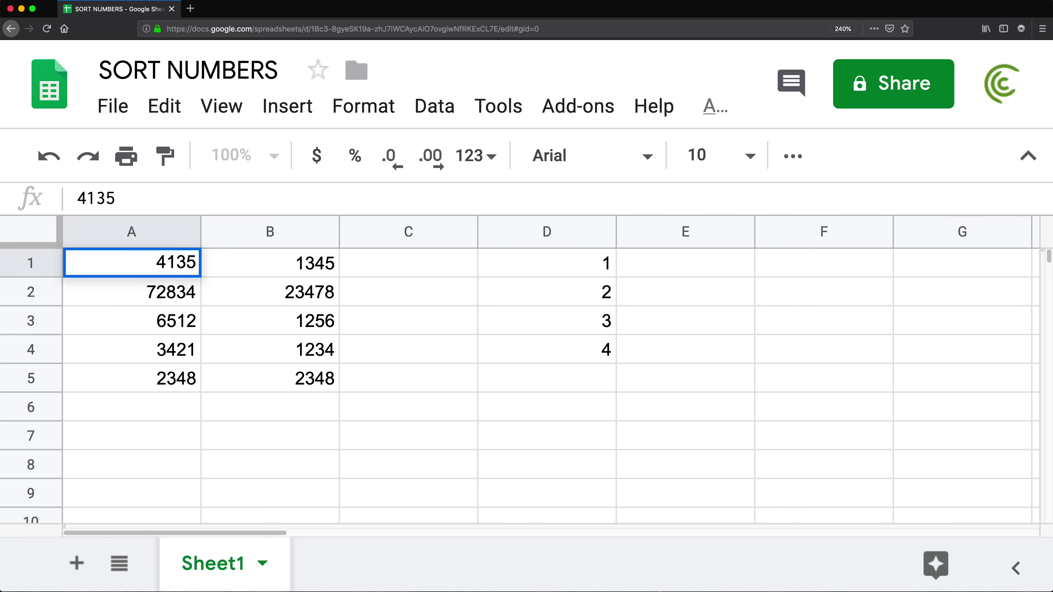
{"action": "type", "text": "5"}
{"action": "key", "text": "Return"}
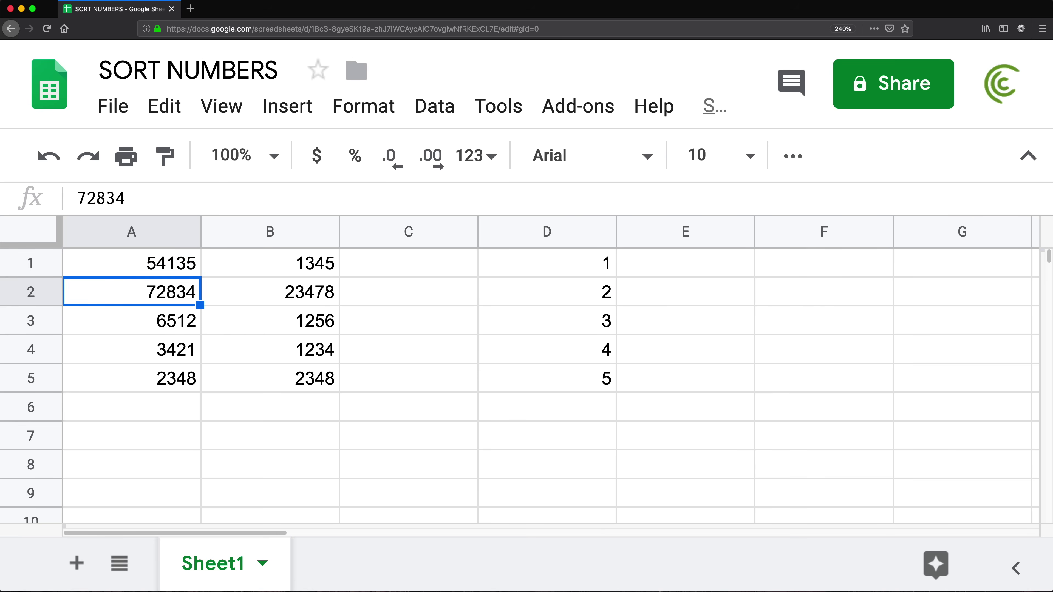
Step: Extend the test number in A1 with a leading 2, making it 254135
{"action": "double_click", "coordinate": [148, 263]}
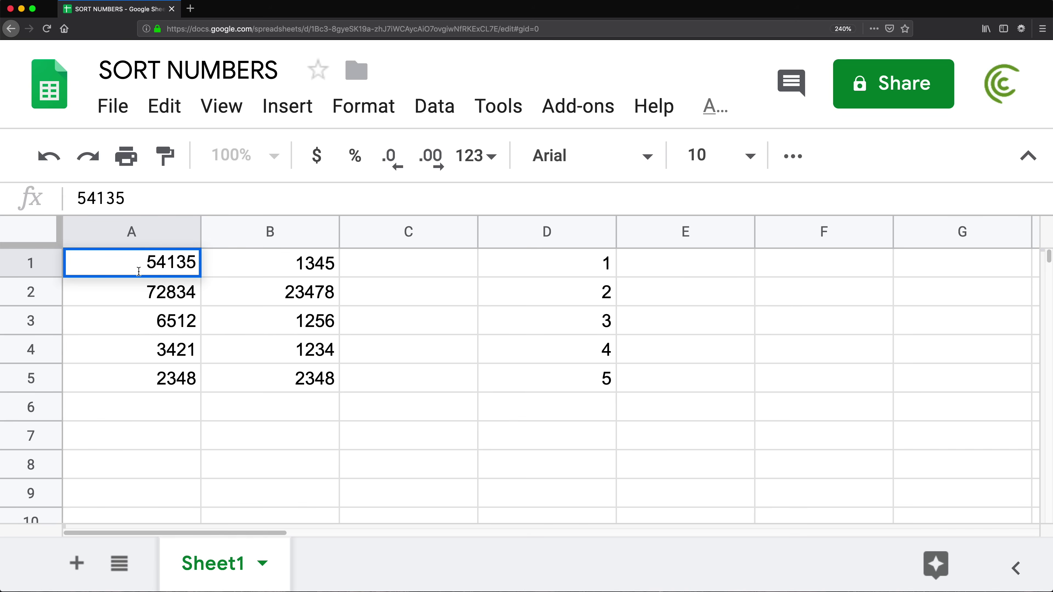
{"action": "left_click", "coordinate": [141, 270]}
{"action": "type", "text": "2"}
{"action": "key", "text": "Return"}
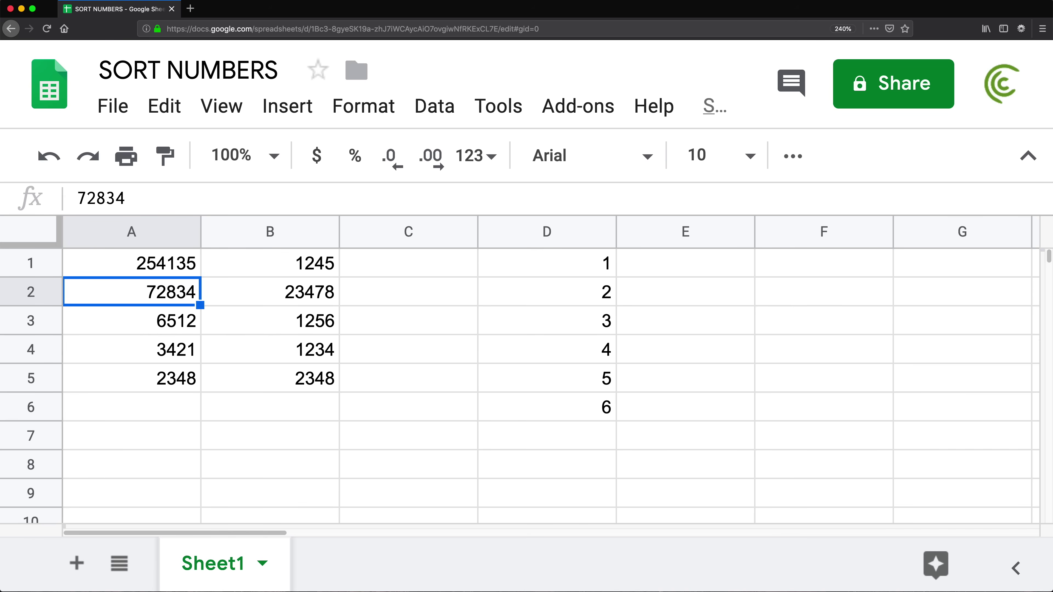
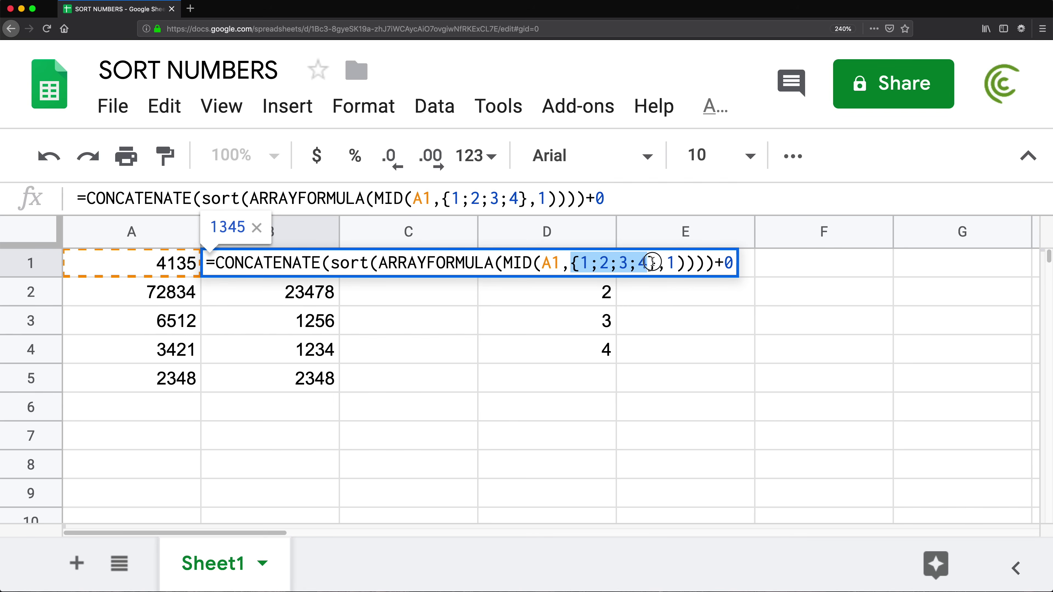
Step: Replace the digit-position array in B1's MID function with ROW(INDIRECT("A1:A" & LEN(A1))) and fill the formula down to B5
{"action": "type", "text": "ROW(INDIRECT(\"A1:A\" & LEN(A1)))"}
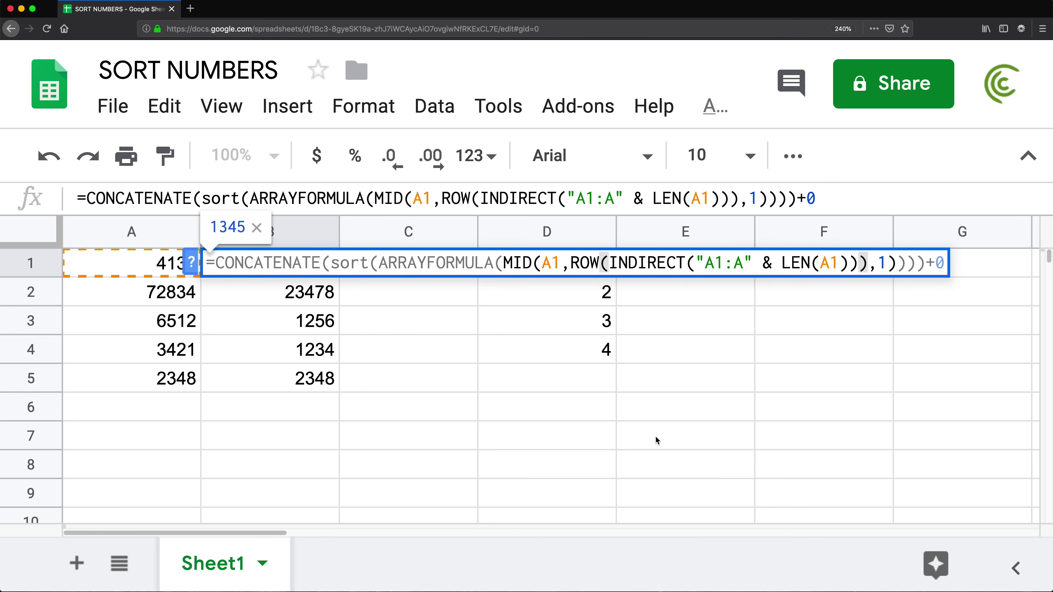
{"action": "key", "text": "Return"}
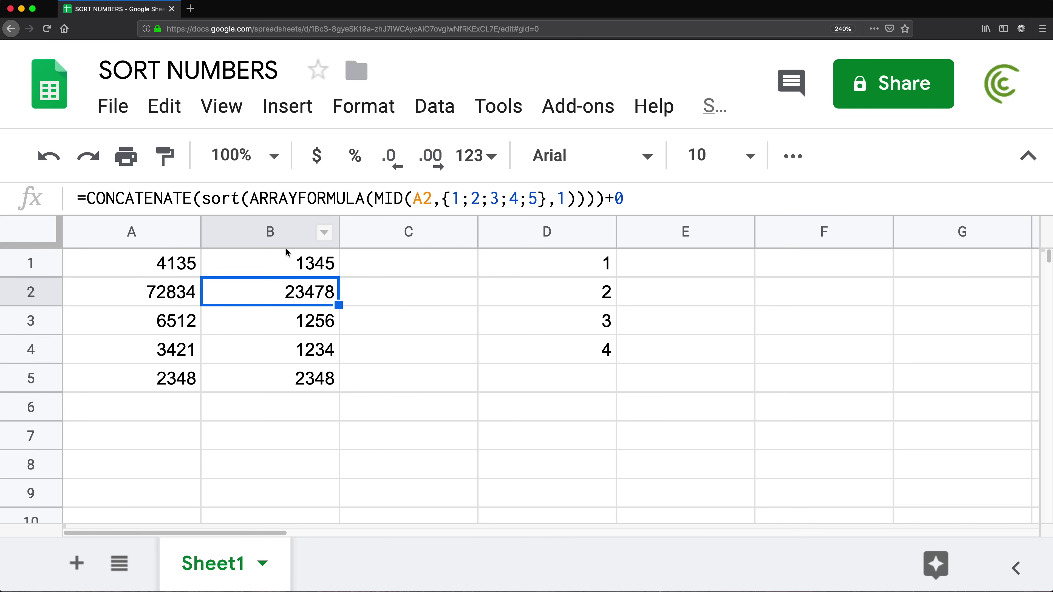
{"action": "left_click", "coordinate": [308, 272]}
{"action": "left_click_drag", "start_coordinate": [339, 276], "coordinate": [323, 383]}
Step: Clear the helper sequence in D1:D4 and review the filled formula in B2
{"action": "left_click_drag", "start_coordinate": [606, 275], "coordinate": [548, 346]}
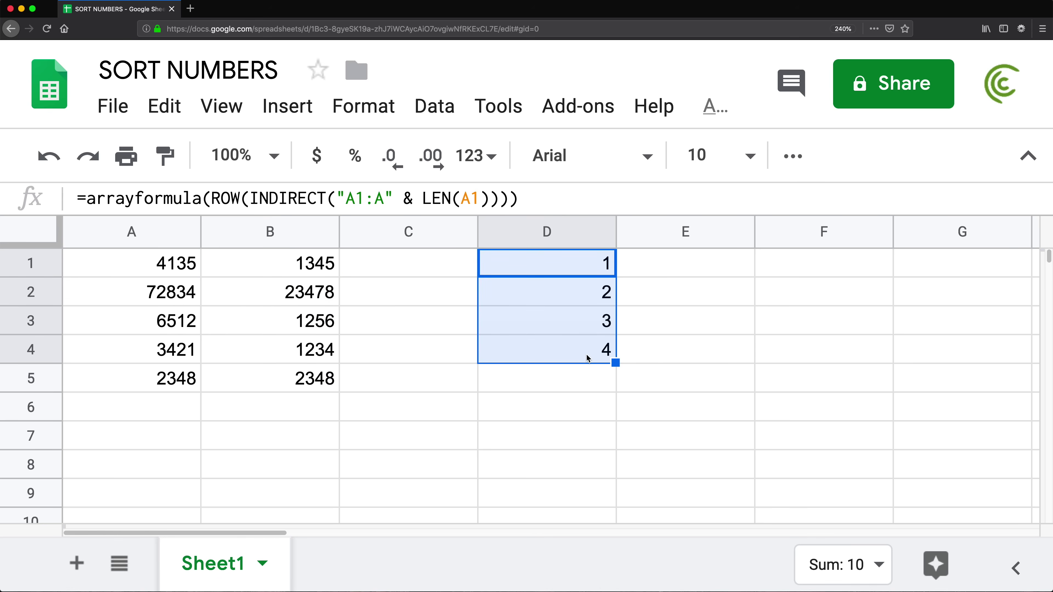
{"action": "key", "text": "Delete"}
{"action": "left_click", "coordinate": [302, 294]}
{"action": "double_click", "coordinate": [301, 293]}
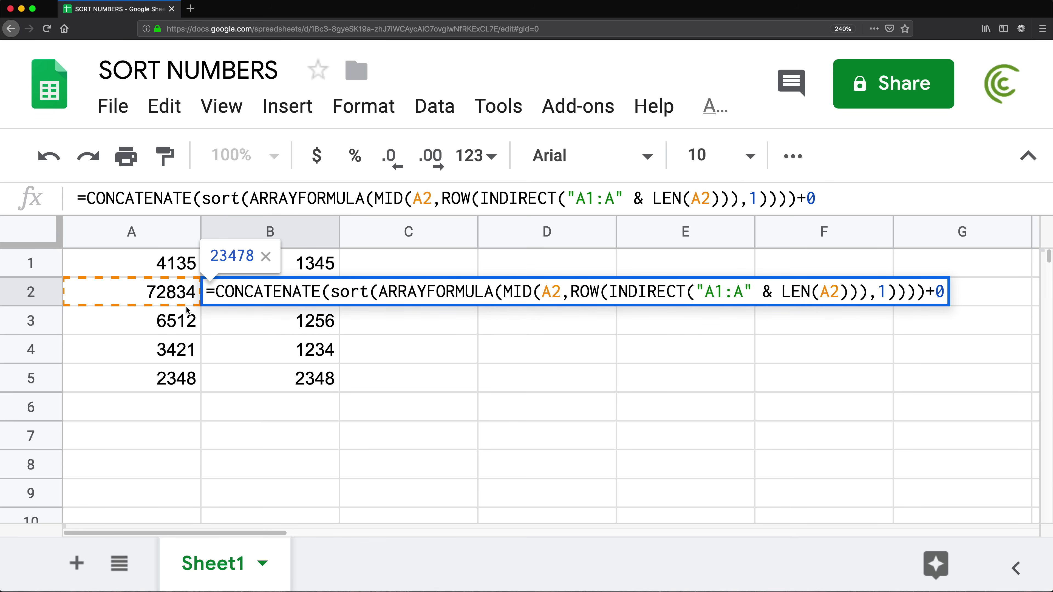
{"action": "key", "text": "Escape"}
Step: Append 74 to the number in A3, making it 651274, and refill B1's formula down to B5
{"action": "left_click", "coordinate": [189, 320]}
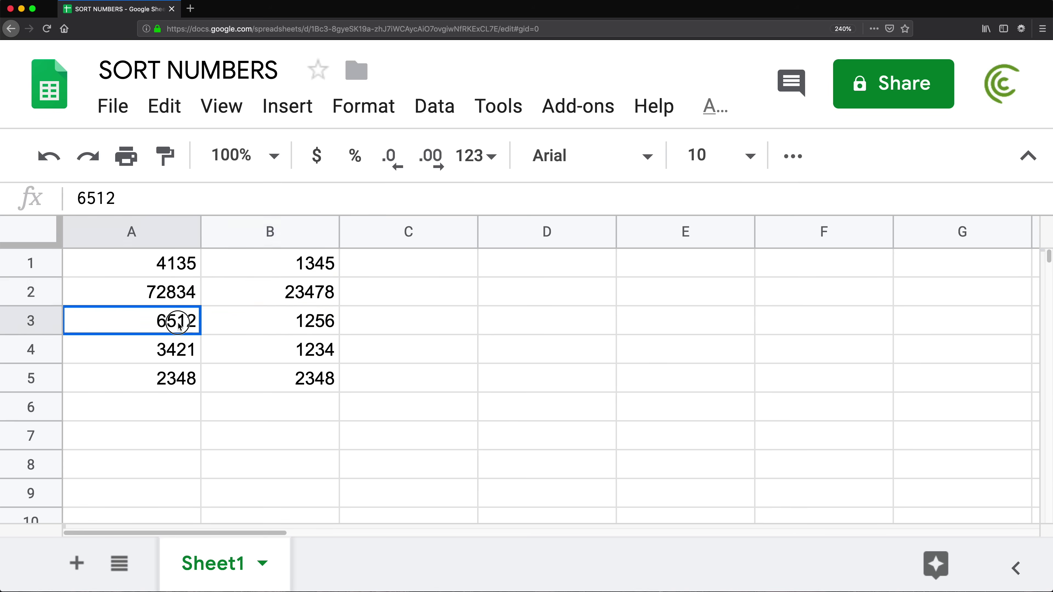
{"action": "double_click", "coordinate": [190, 319]}
{"action": "type", "text": "7"}
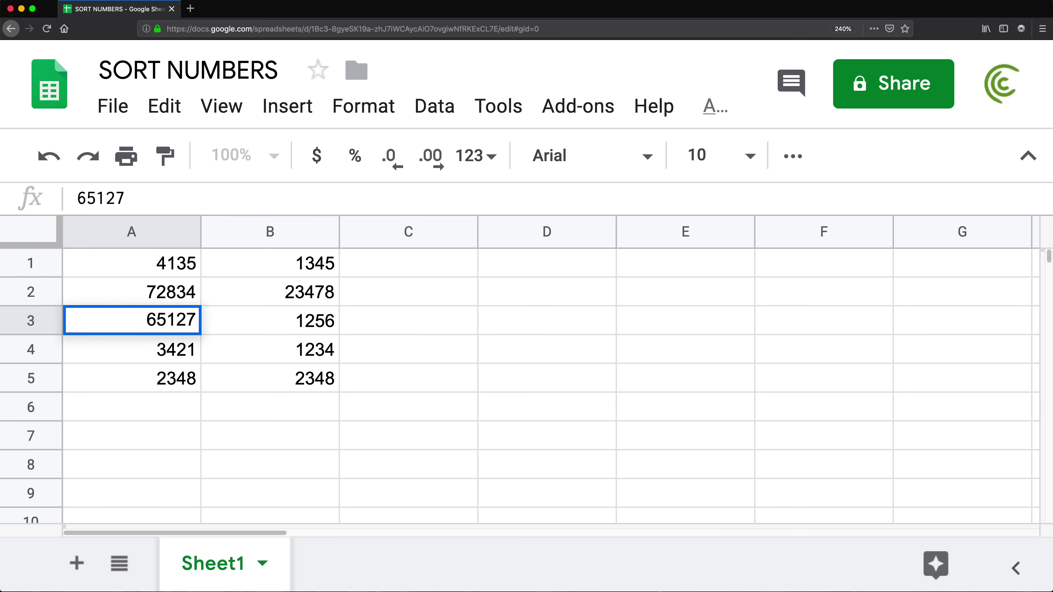
{"action": "type", "text": "4"}
{"action": "key", "text": "Return"}
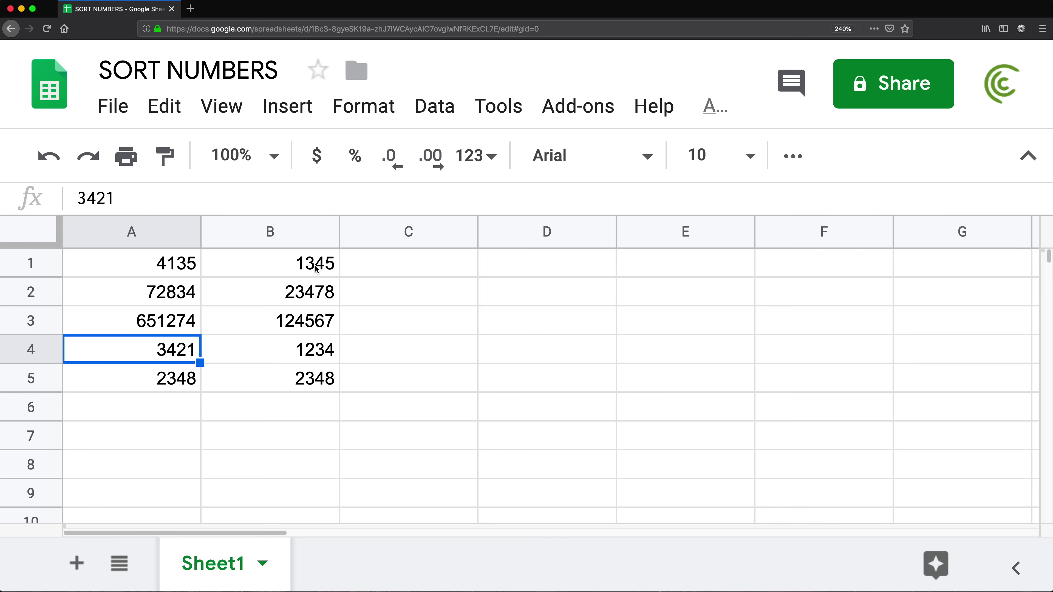
{"action": "left_click", "coordinate": [324, 272]}
{"action": "left_click_drag", "start_coordinate": [338, 276], "coordinate": [345, 383]}
Step: Remove the ARRAYFORMULA wrapper and its closing parenthesis from B1's formula, and fill the shortened formula down to B5
{"action": "double_click", "coordinate": [287, 263]}
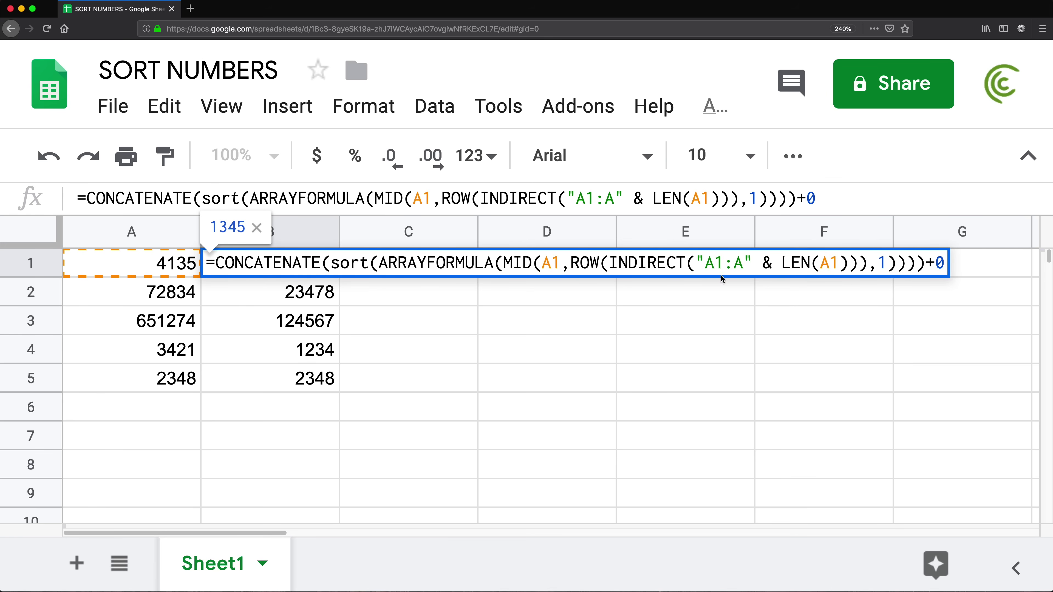
{"action": "double_click", "coordinate": [469, 266]}
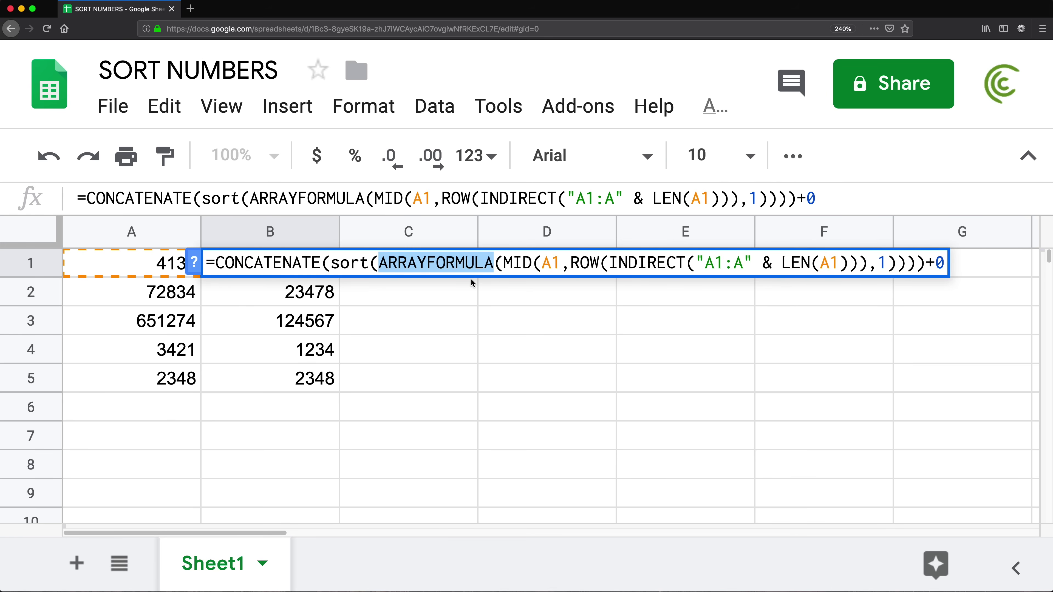
{"action": "double_click", "coordinate": [349, 263]}
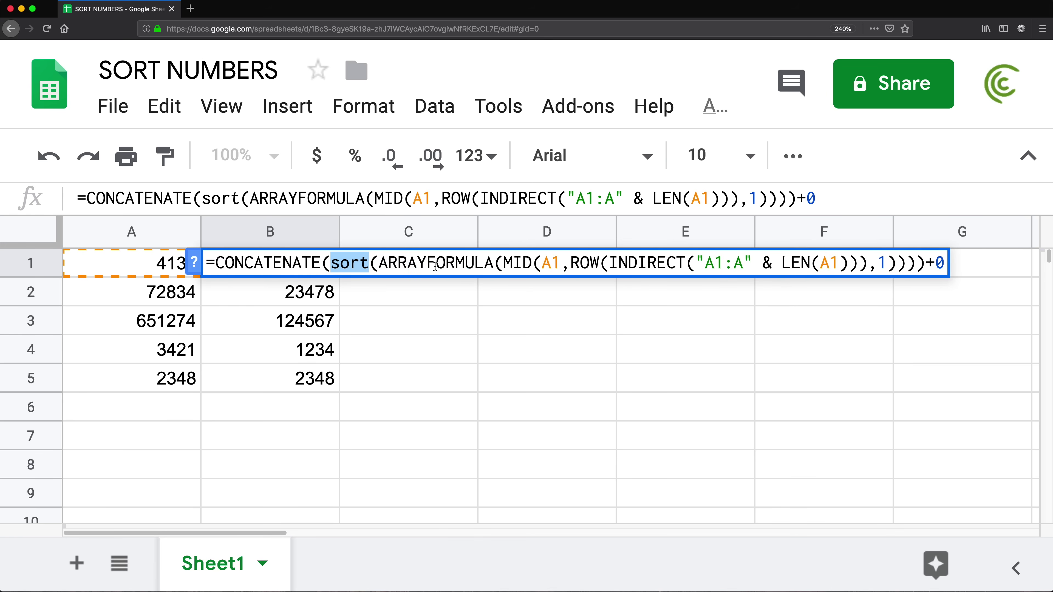
{"action": "left_click_drag", "start_coordinate": [502, 264], "coordinate": [386, 262]}
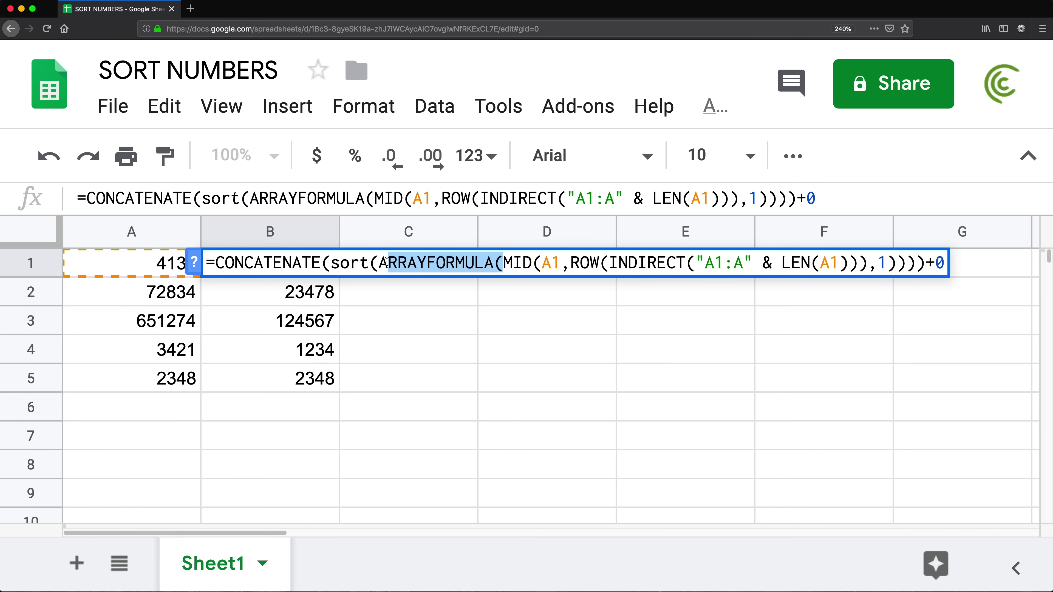
{"action": "left_click", "coordinate": [499, 263]}
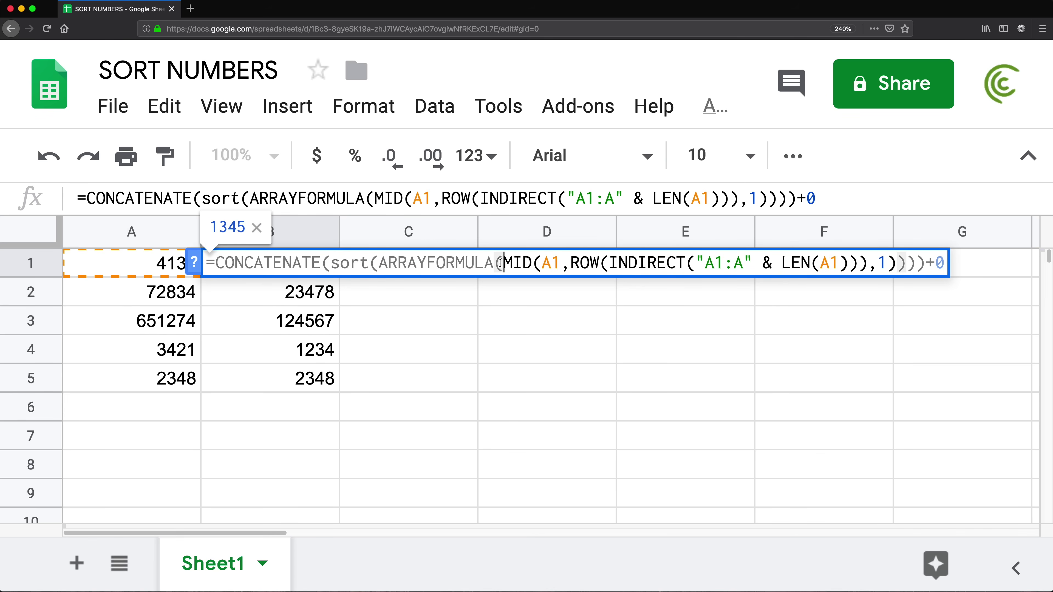
{"action": "left_click", "coordinate": [906, 263]}
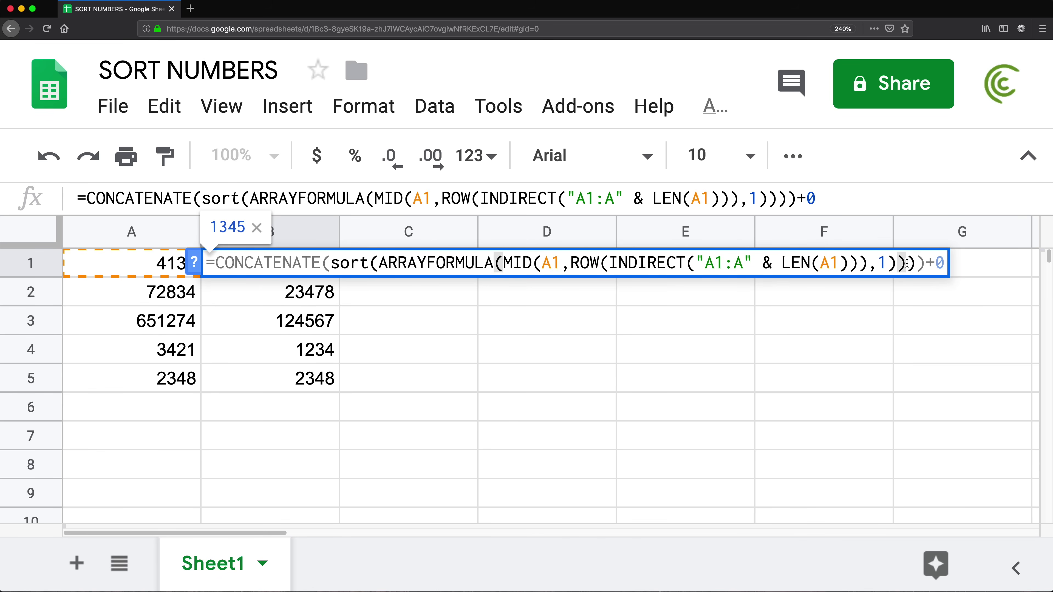
{"action": "key", "text": "BackSpace"}
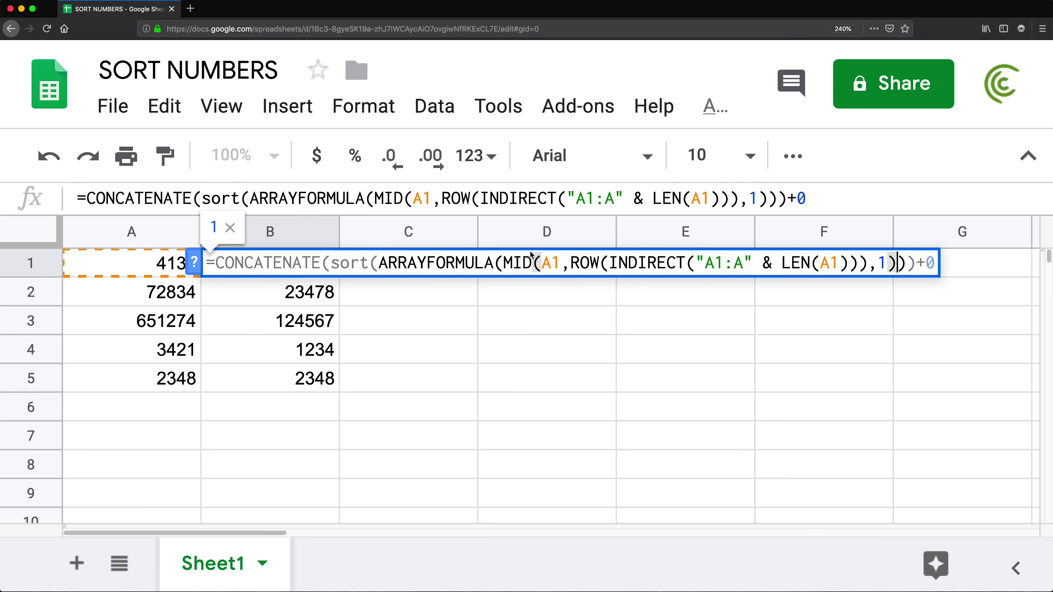
{"action": "left_click_drag", "start_coordinate": [509, 263], "coordinate": [382, 263]}
{"action": "key", "text": "BackSpace"}
{"action": "key", "text": "Return"}
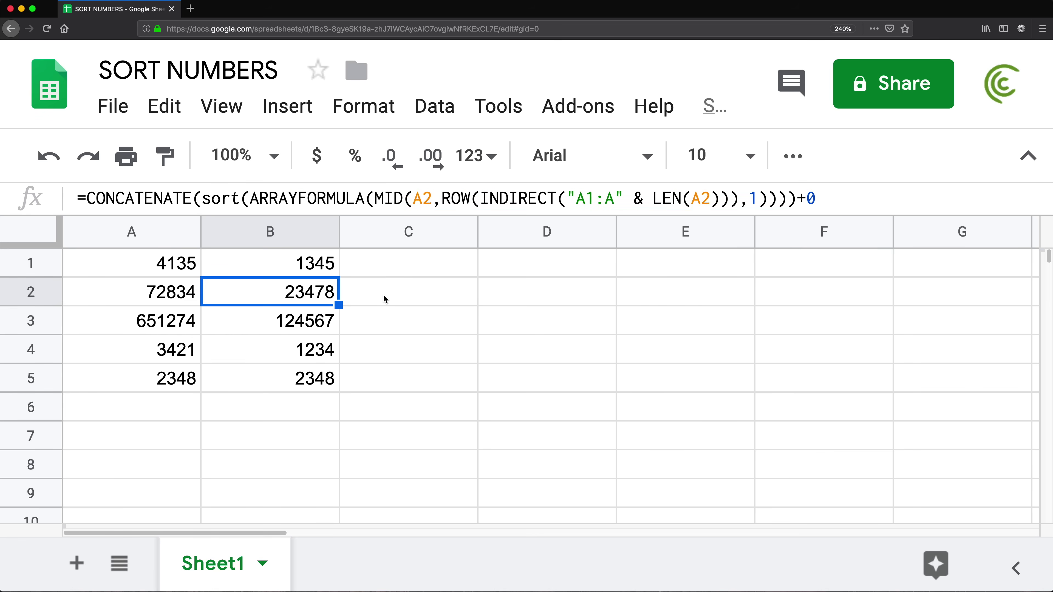
{"action": "left_click", "coordinate": [293, 266]}
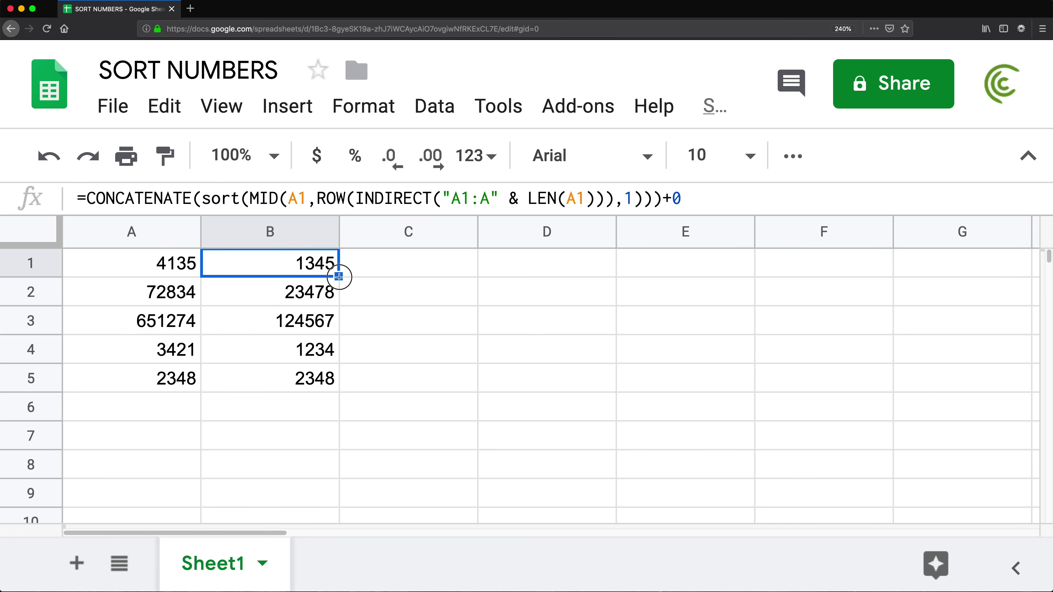
{"action": "left_click_drag", "start_coordinate": [338, 276], "coordinate": [343, 375]}
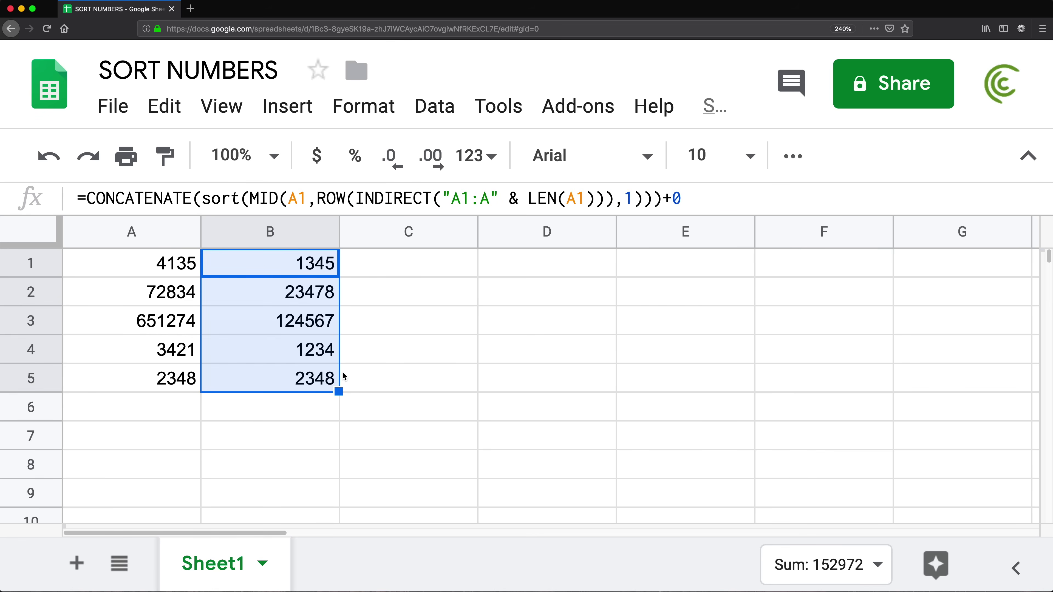
Step: Examine the LEN, INDIRECT and ROW functions inside B1's finished formula
{"action": "left_click", "coordinate": [305, 268]}
{"action": "double_click", "coordinate": [304, 265]}
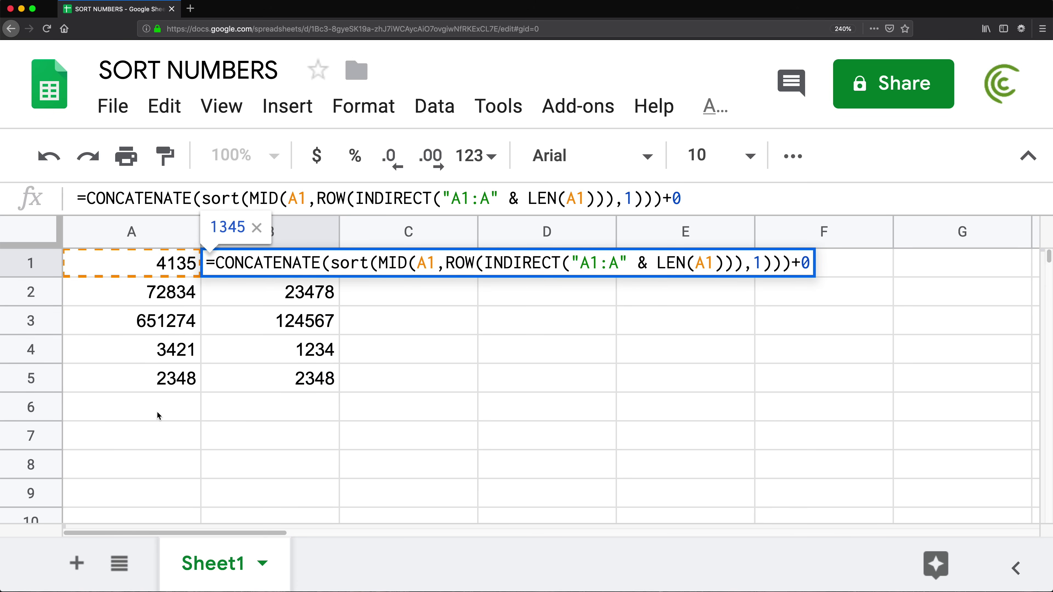
{"action": "double_click", "coordinate": [671, 262]}
{"action": "double_click", "coordinate": [532, 262]}
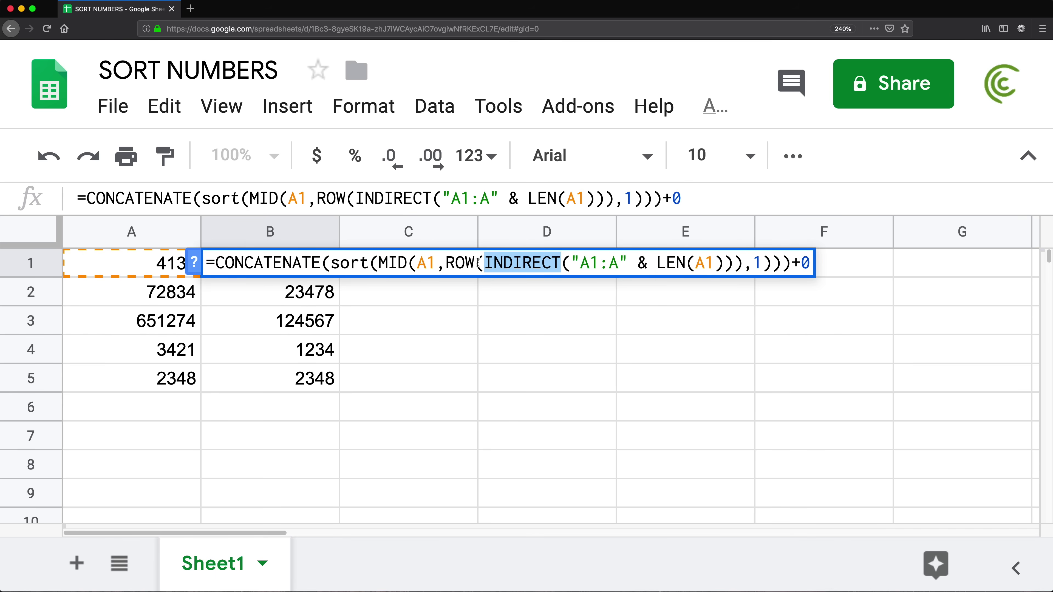
{"action": "double_click", "coordinate": [458, 262]}
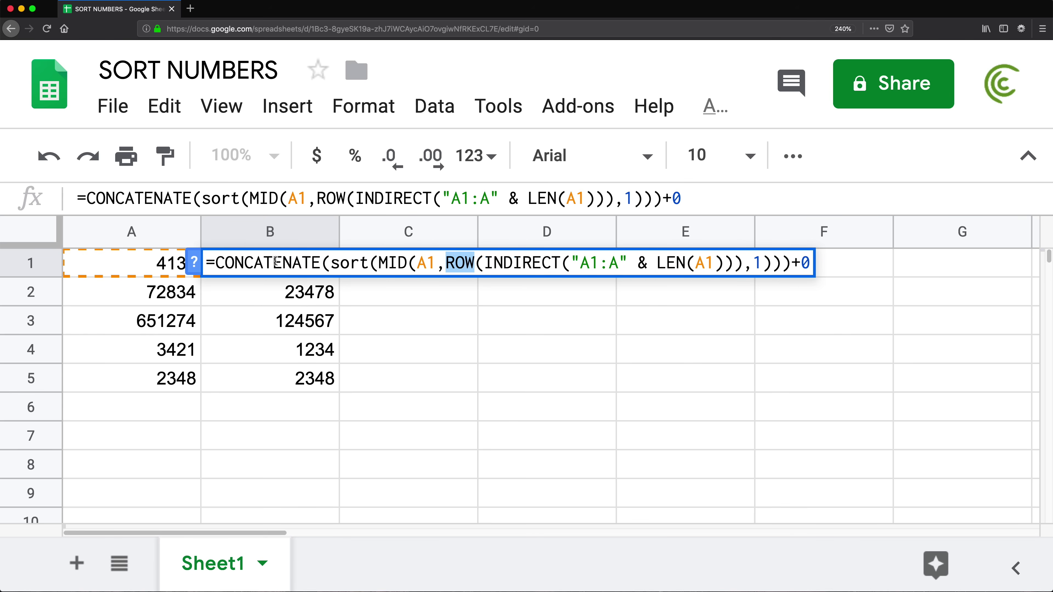